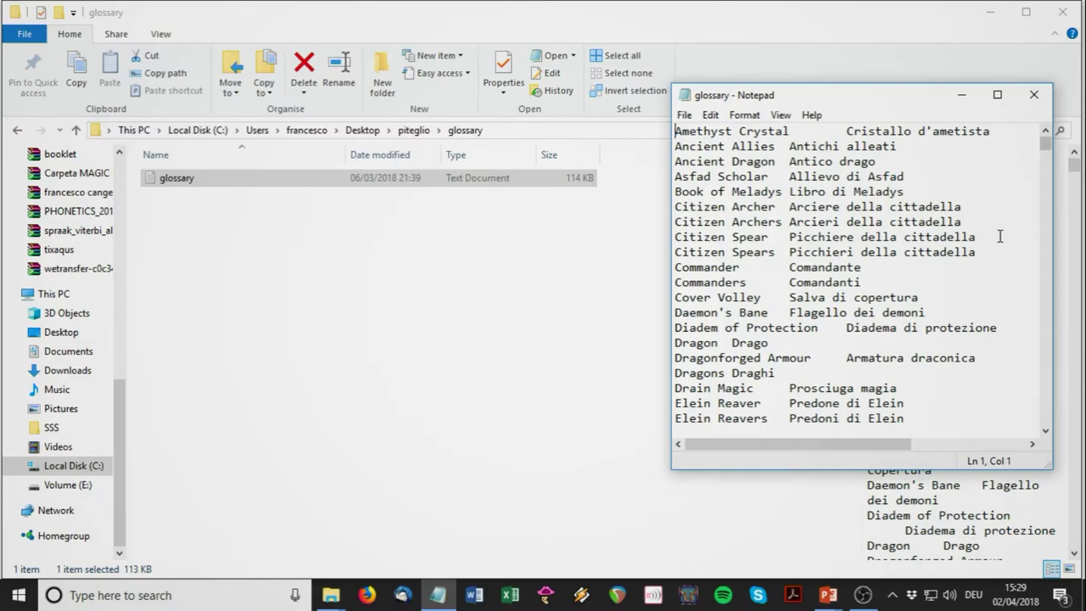
- Look through the glossary text file down to its last entry and back, close it, and go up to the piteglio folder
drag(1046, 151, 1085, 432)
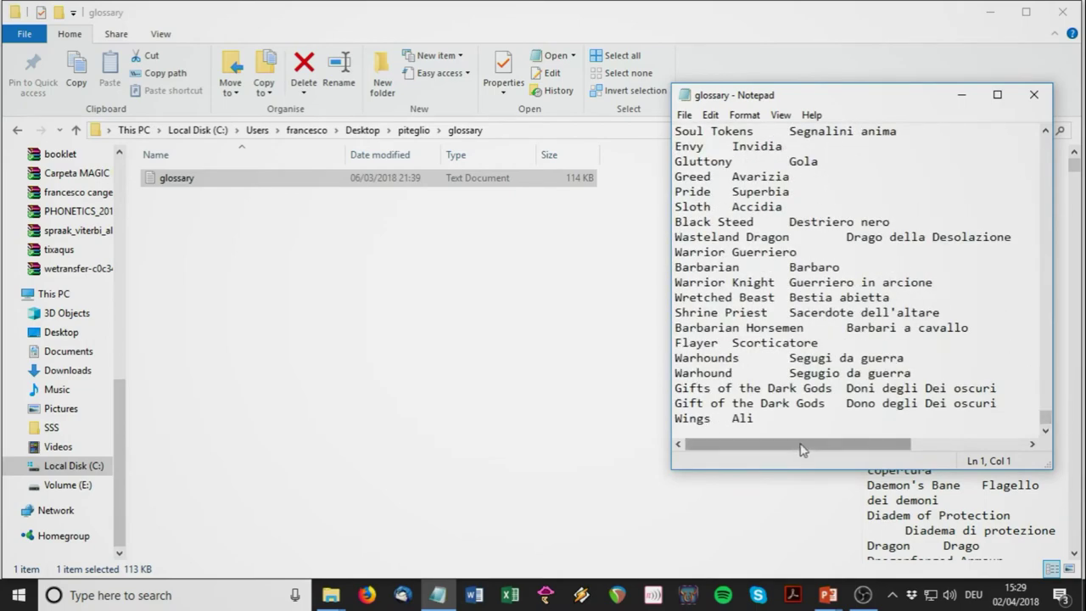
click(778, 418)
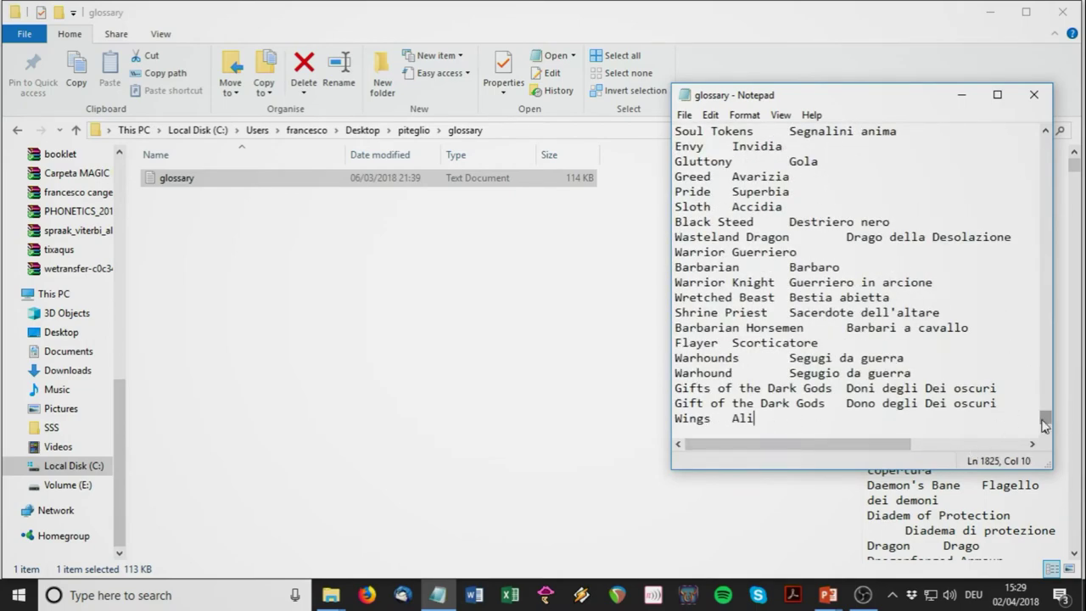
drag(1045, 424, 1025, 136)
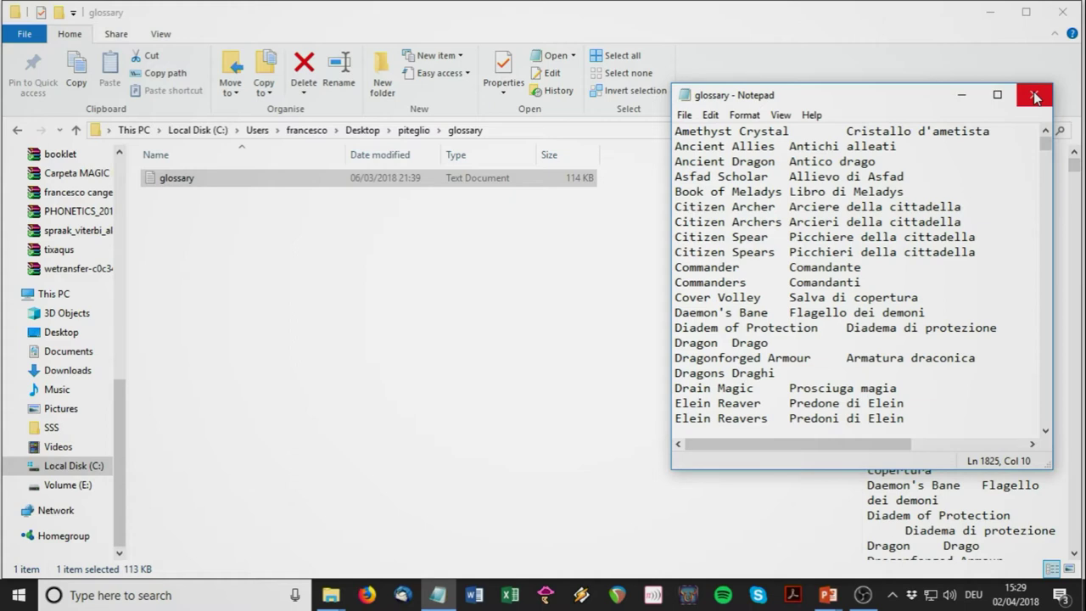
click(1033, 98)
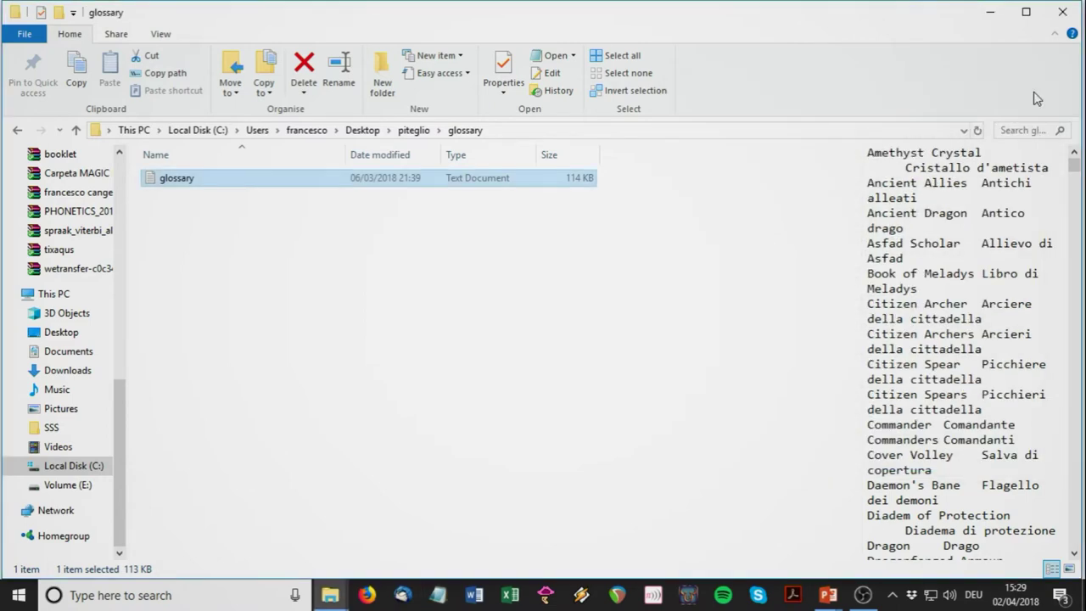
key(alt+Up)
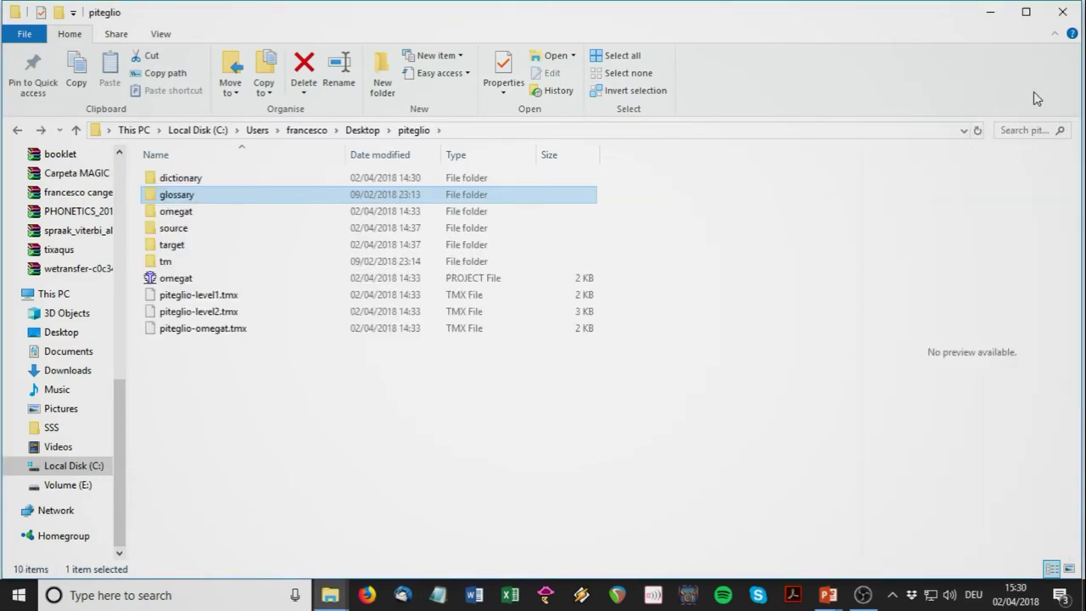
- Advance the PowerPoint slideshow to the LaTeX sources workflow, and switch to the LaTeX_sources_0.203.0 folder window in File Explorer
key(alt+Tab)
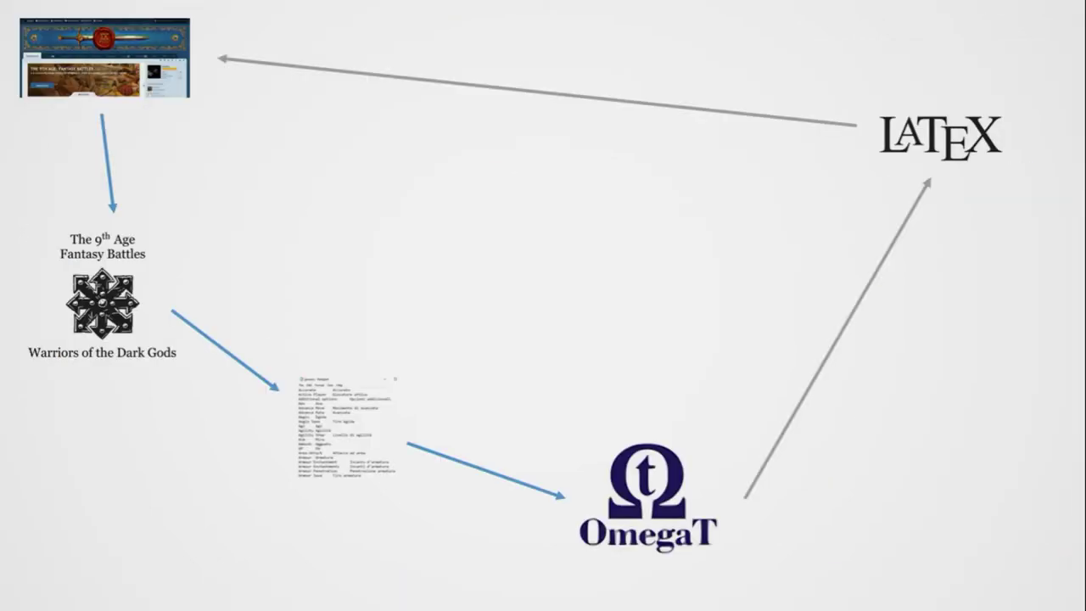
key(Right)
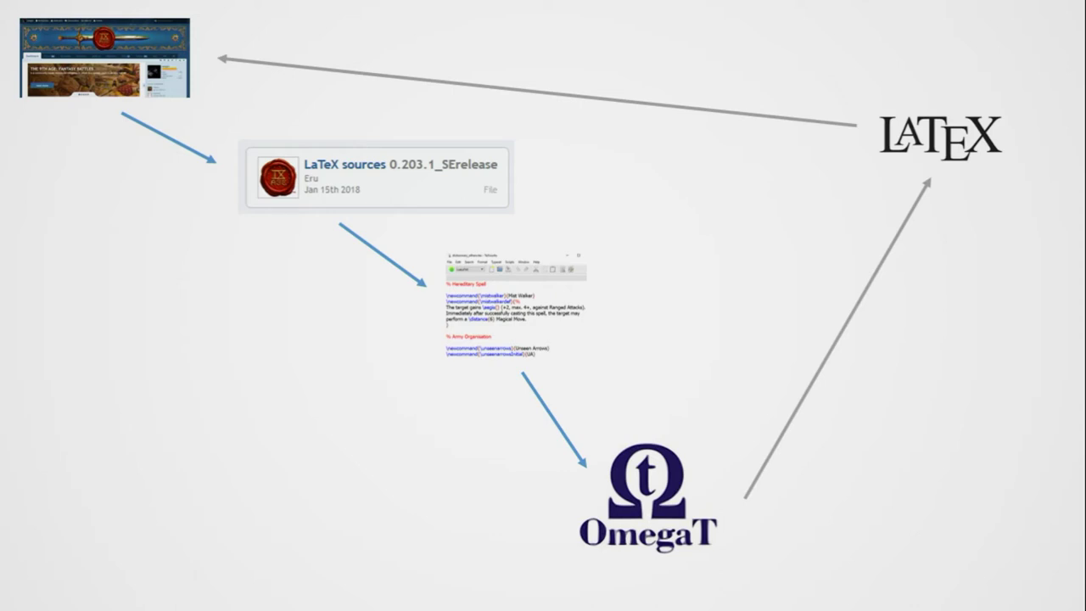
key(alt+Tab)
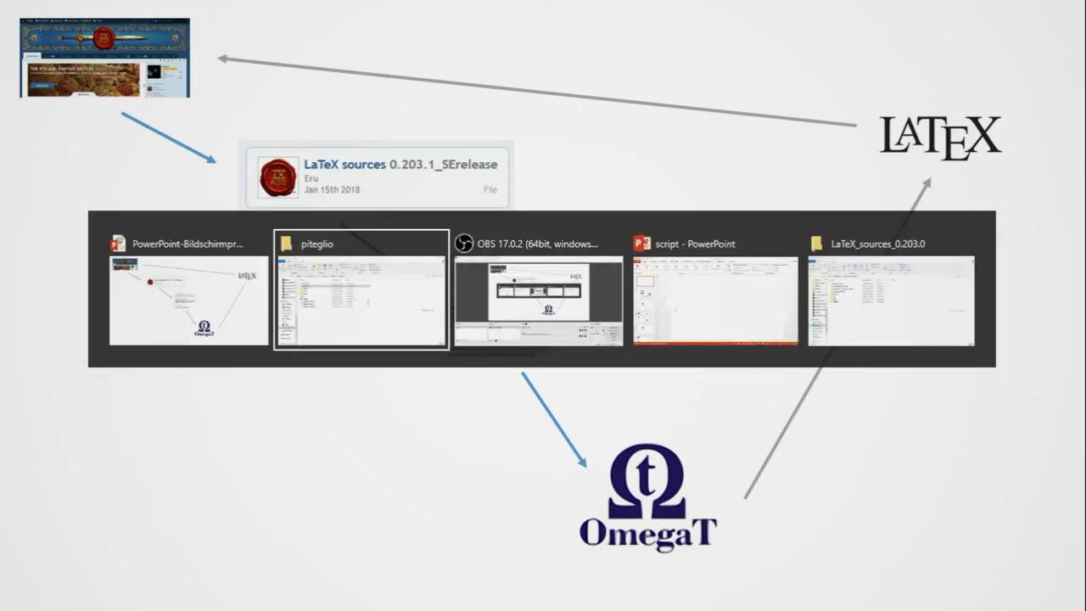
key(alt+Tab)
key(alt+Tab)
key(alt+Tab)
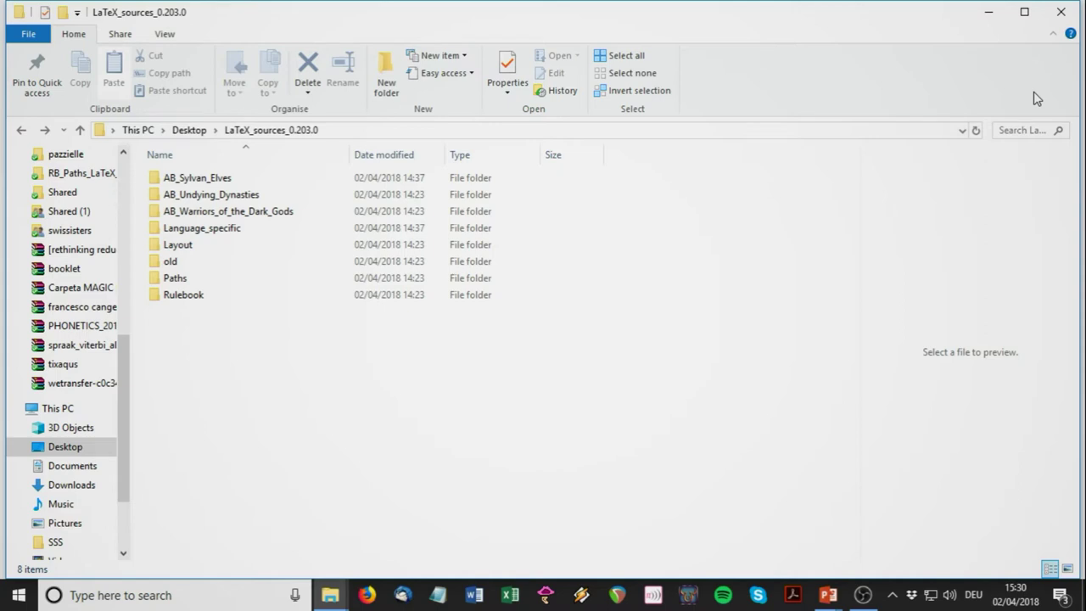
- Open the EN folder inside AB_Sylvan_Elves, under language_specific
key(Down)
key(Up)
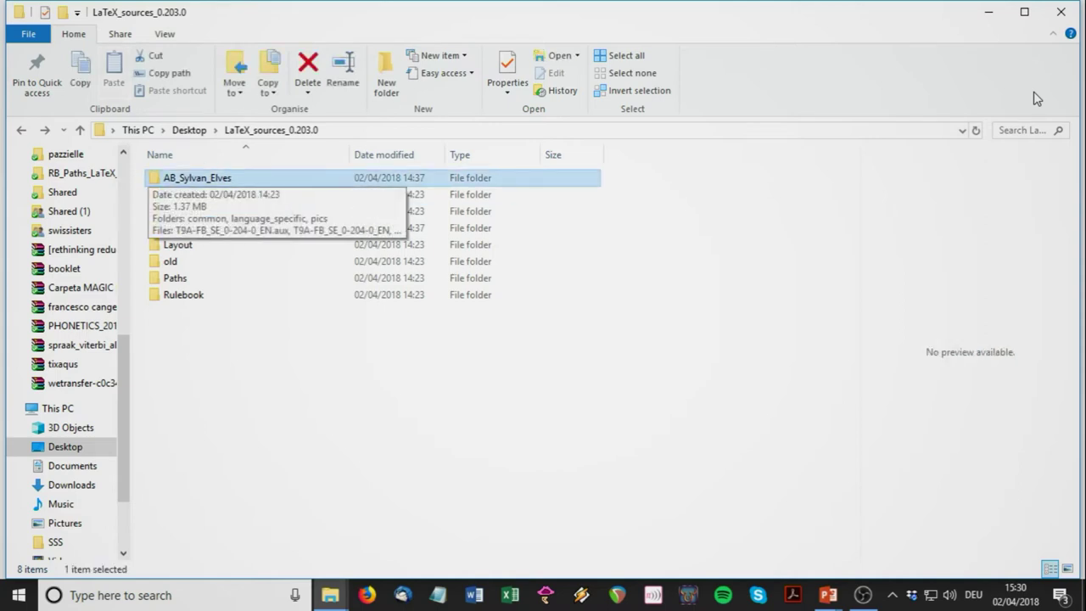
key(Return)
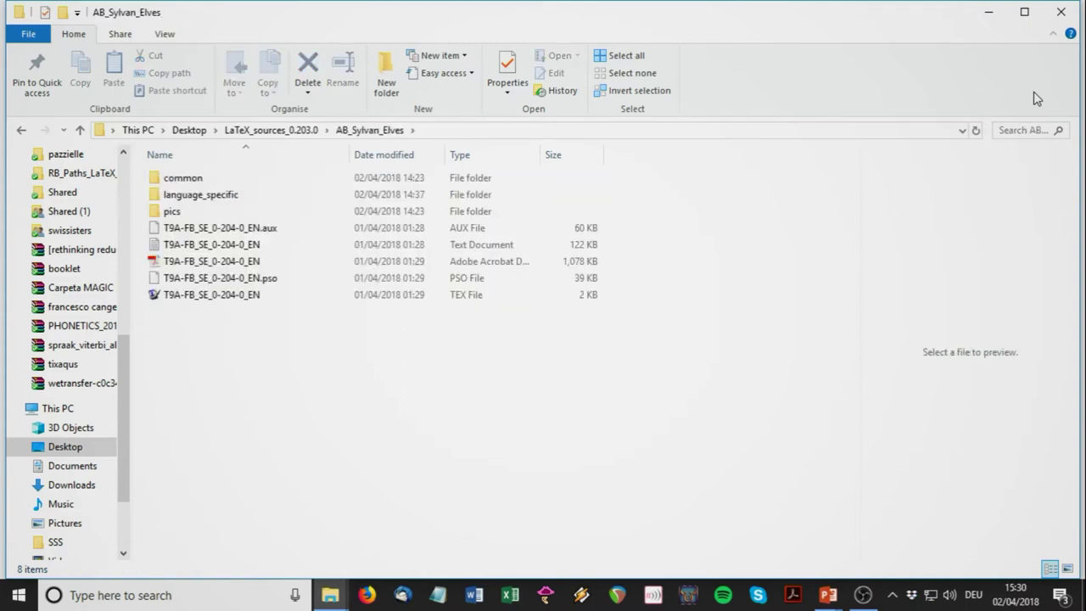
key(Down)
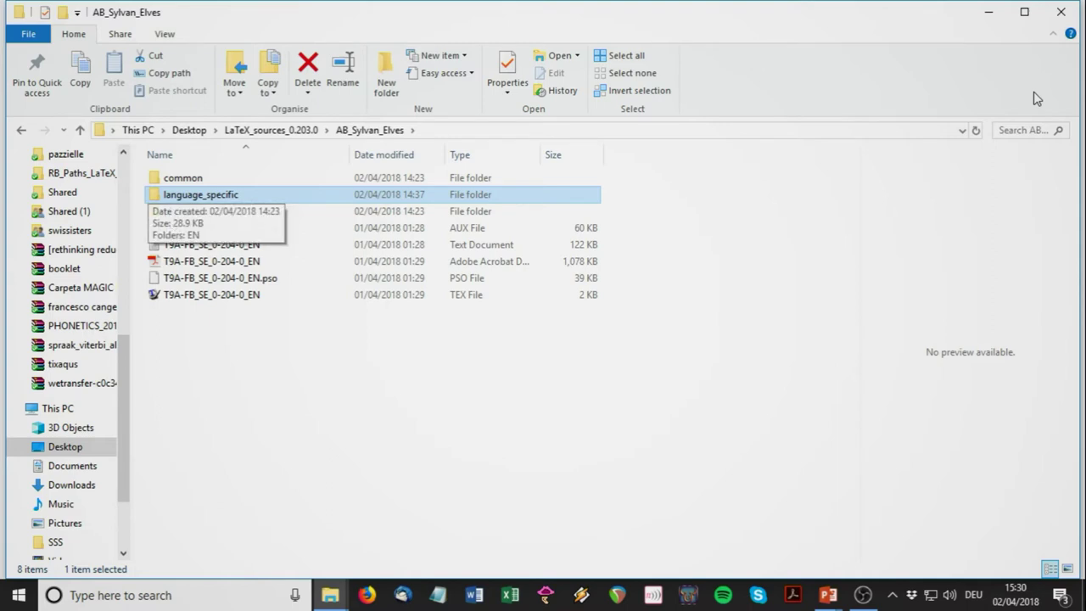
key(Return)
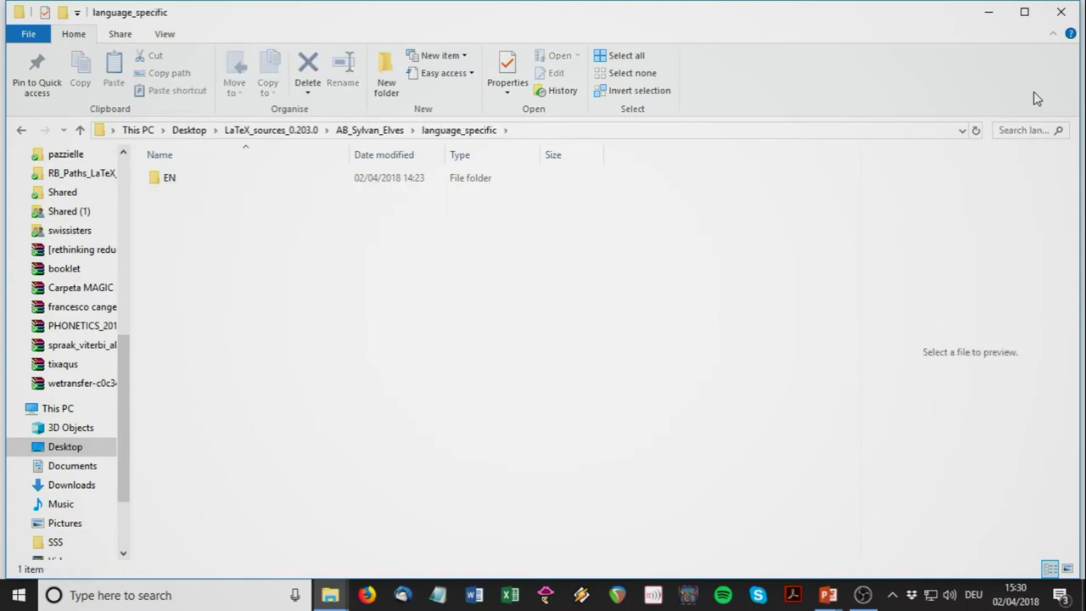
key(Down)
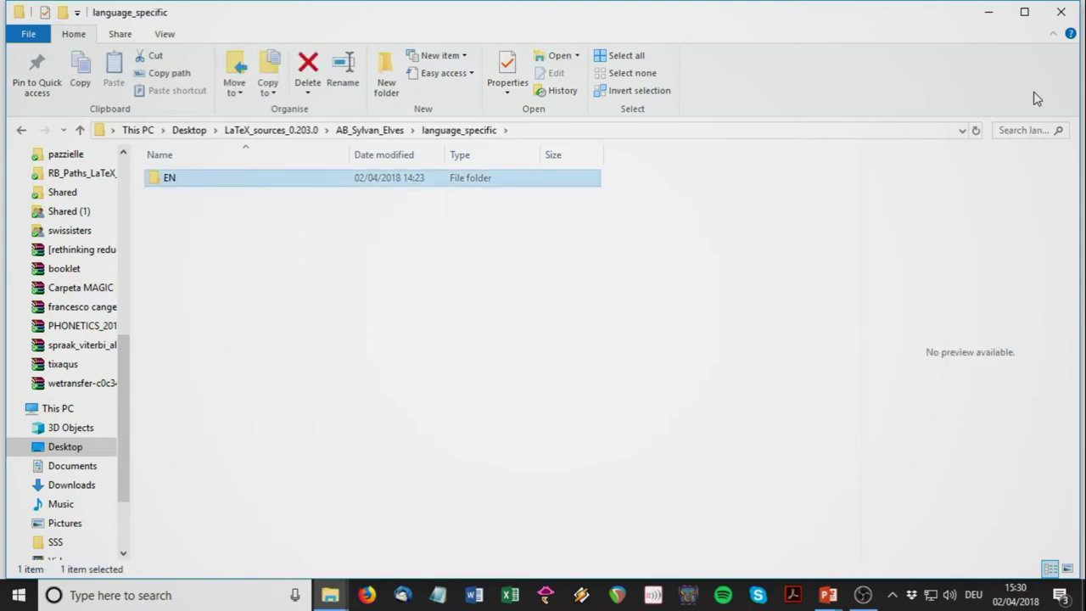
key(Return)
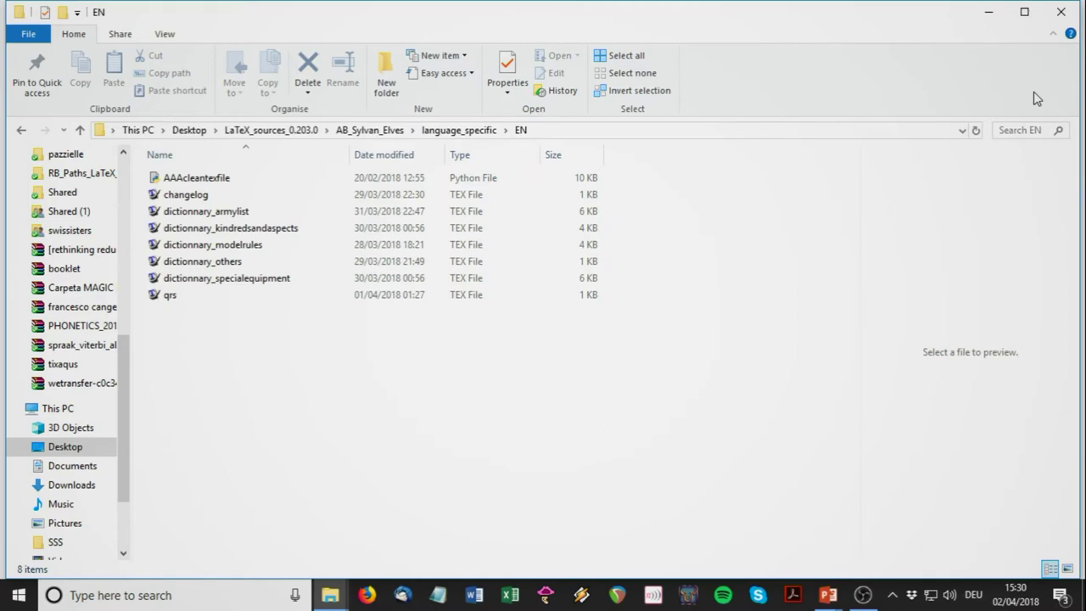
- Open the dictionnary_modelrules TEX file from the EN folder in TeXworks
key(Down)
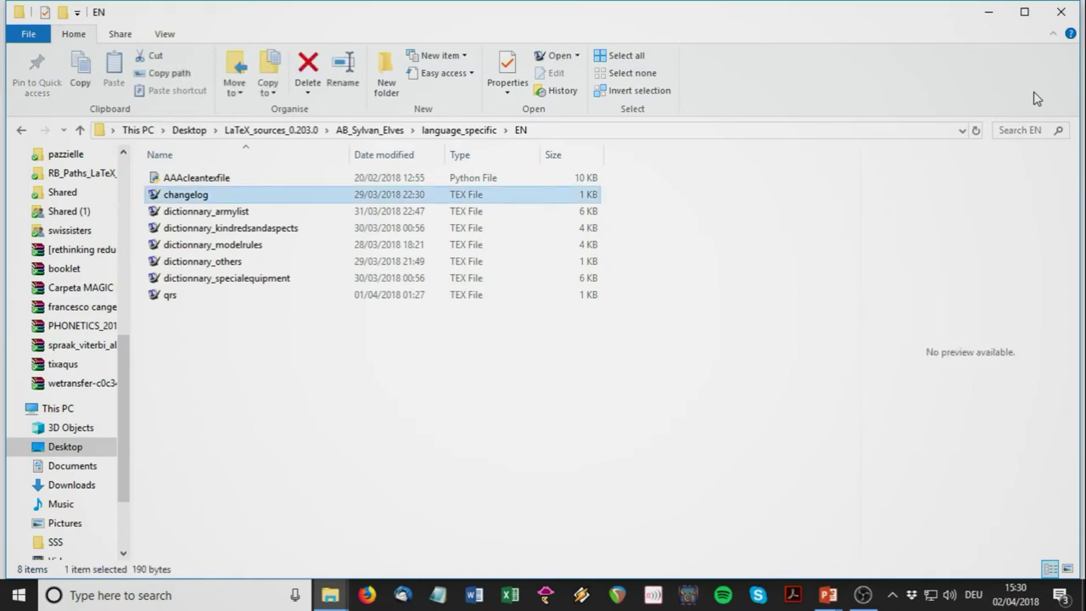
key(Down)
key(Down)
key(Down)
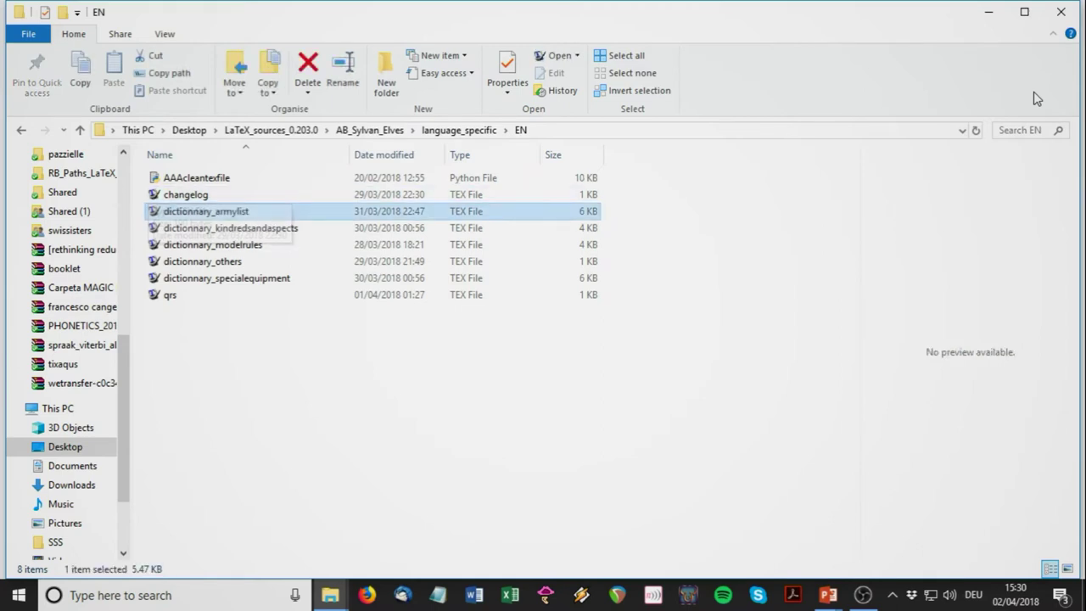
key(Down)
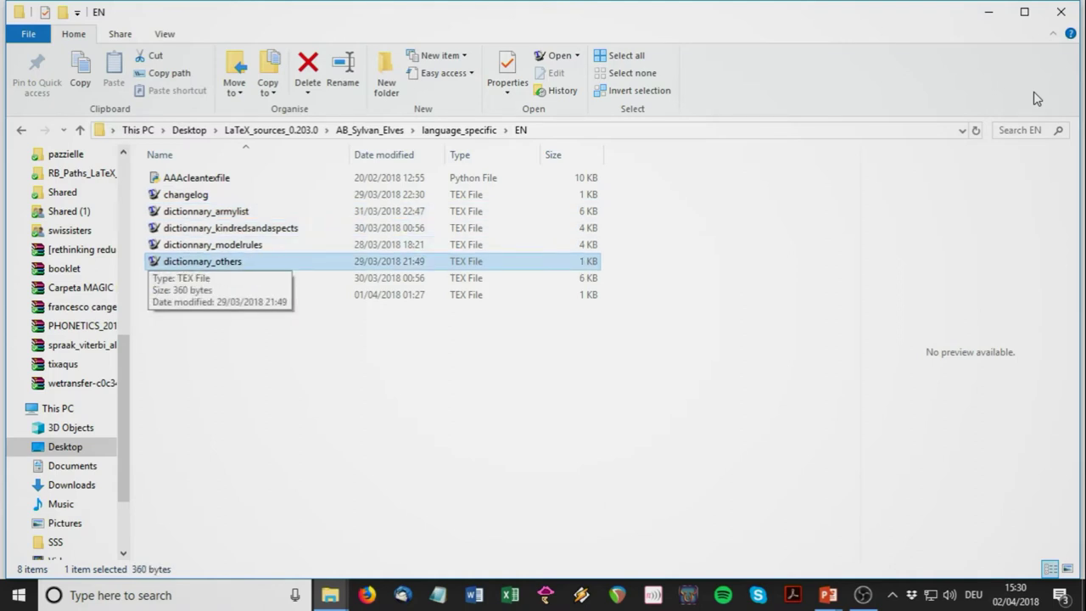
key(Up)
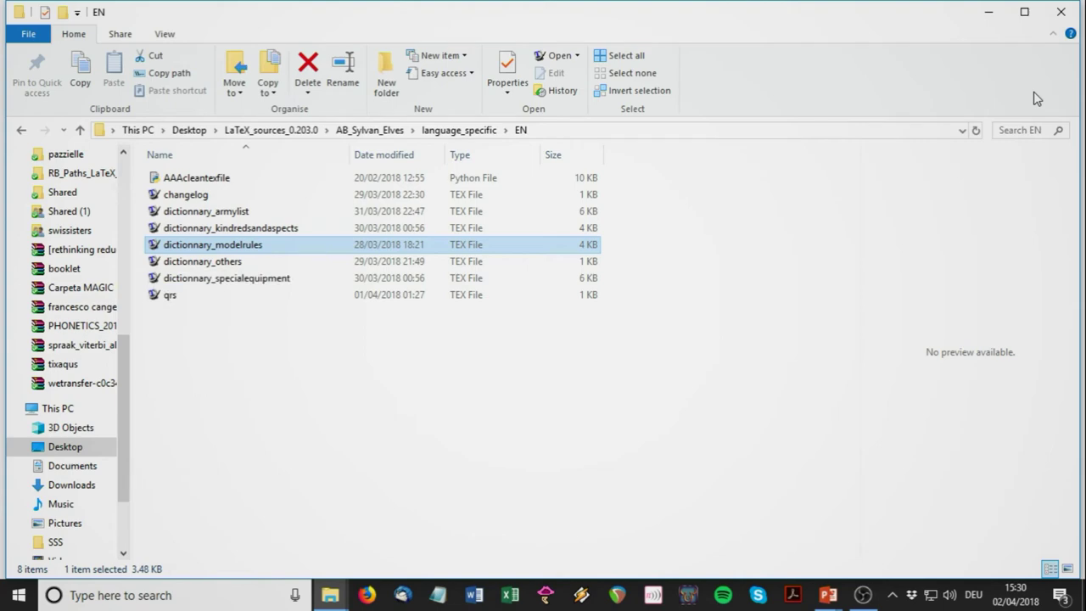
key(Return)
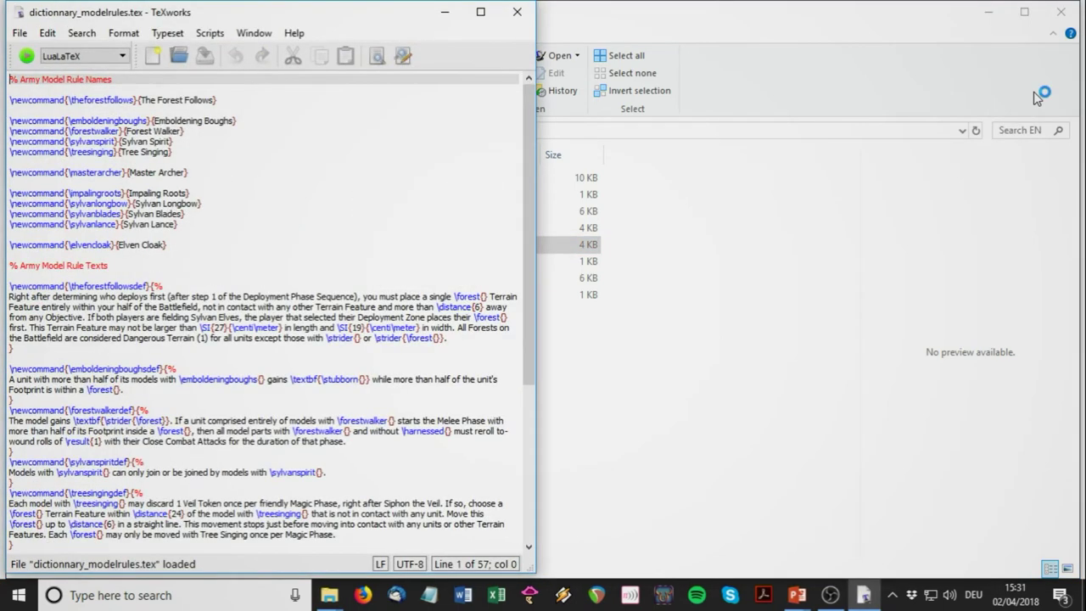
- Set the editor's font size to 14
click(134, 36)
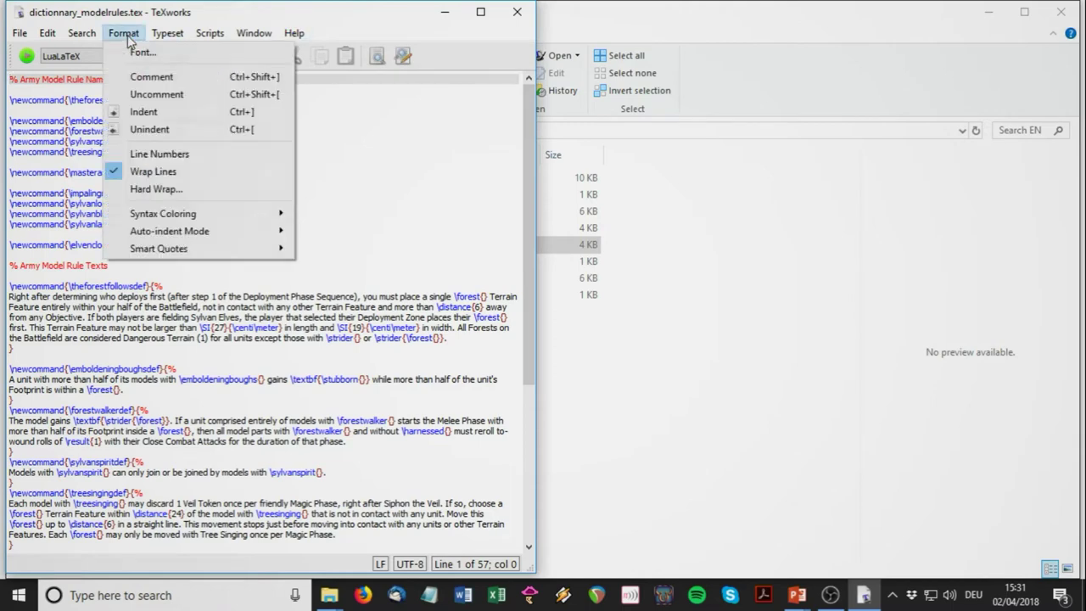
click(164, 56)
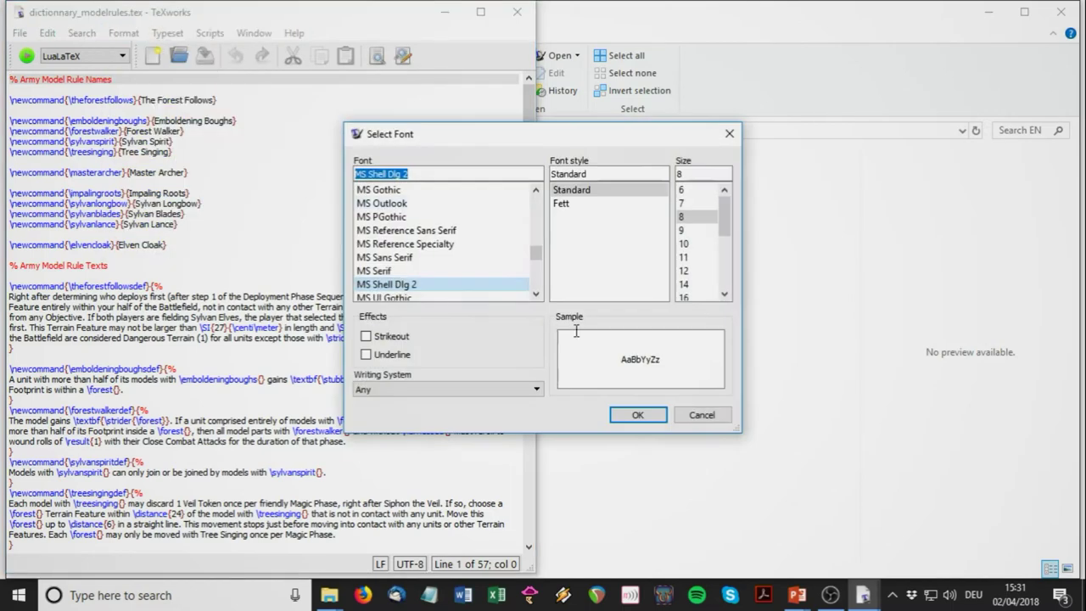
click(696, 283)
click(635, 410)
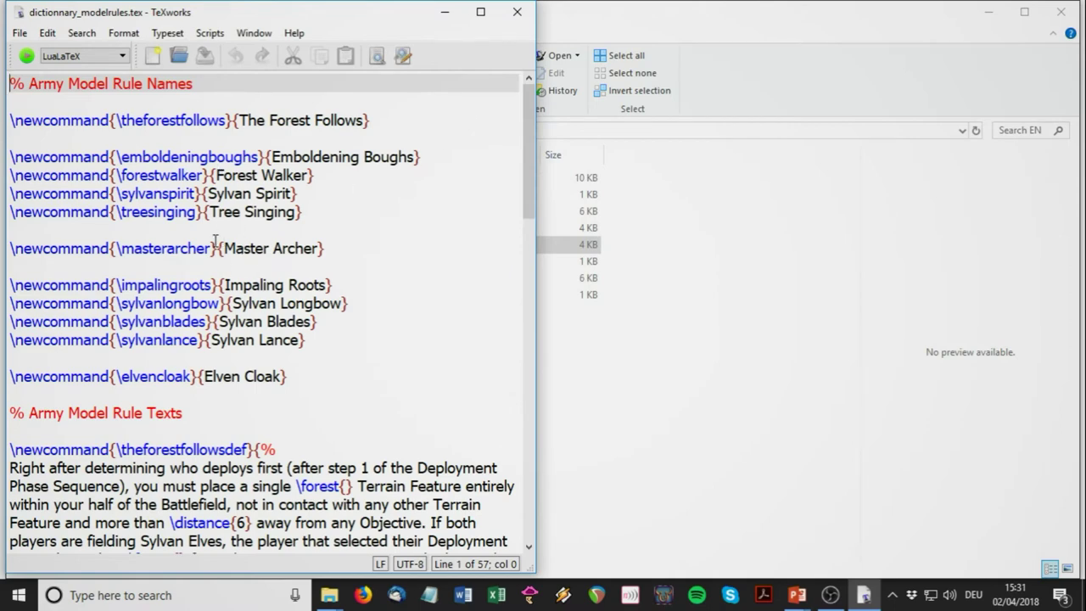
- Examine the \theforestfollows command name and the closing brace of its text under Army Model Rule Names
click(159, 83)
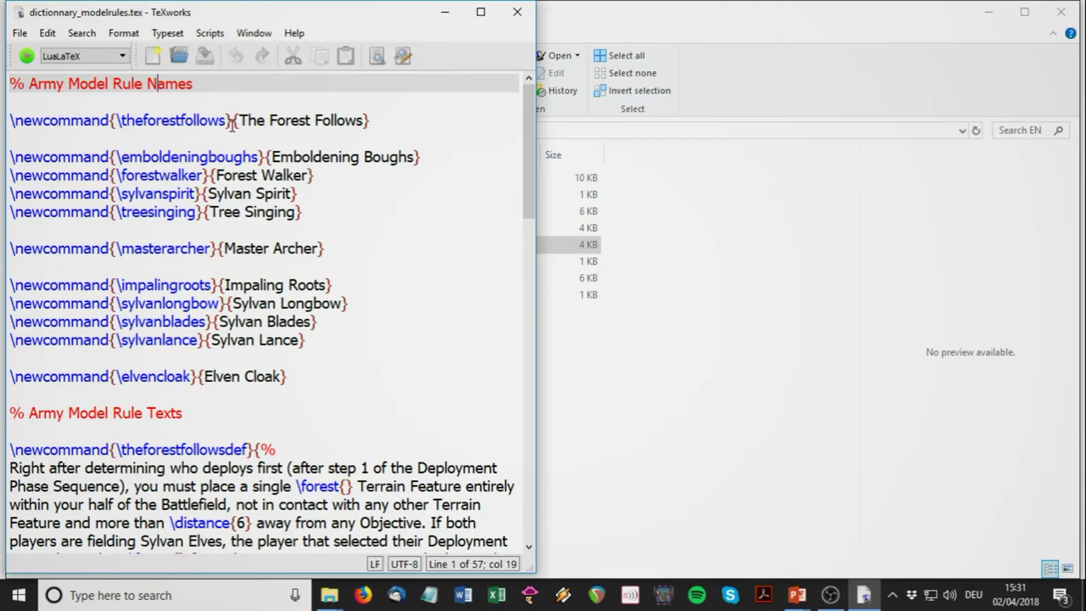
drag(228, 120, 116, 120)
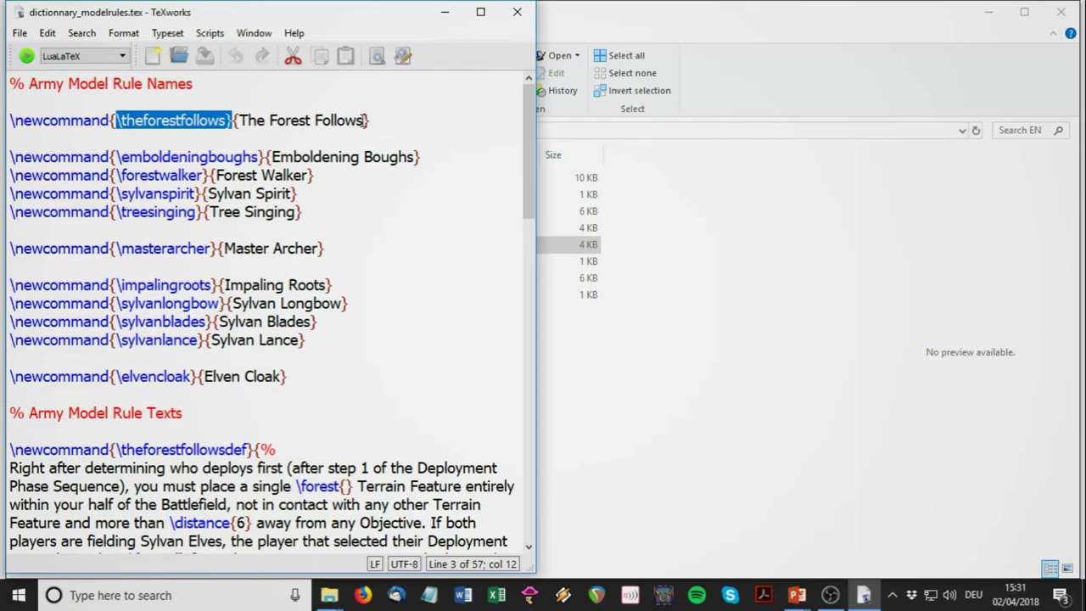
click(365, 121)
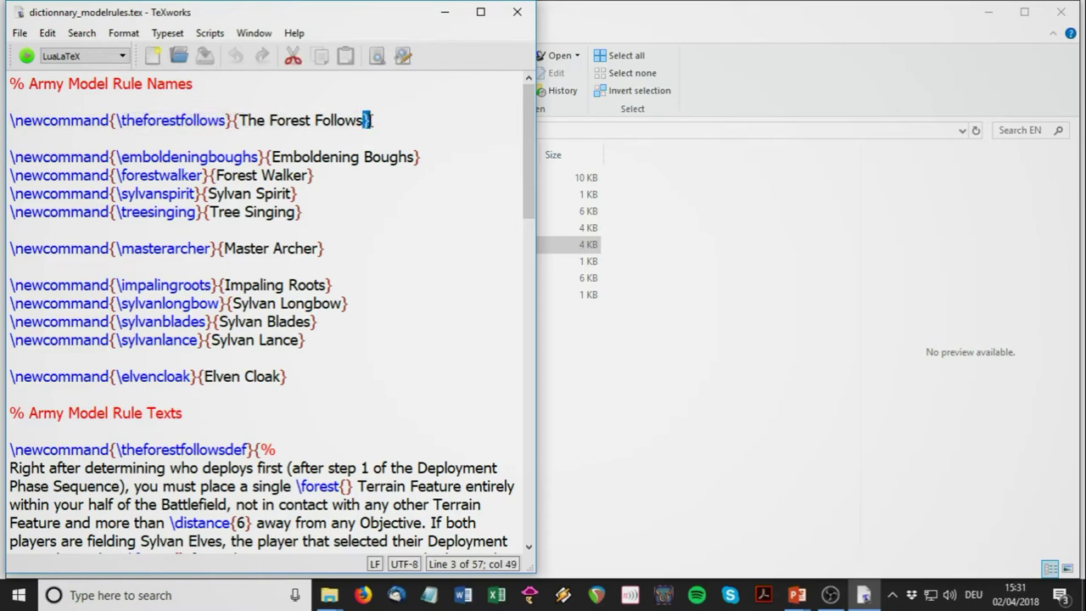
click(270, 450)
click(370, 394)
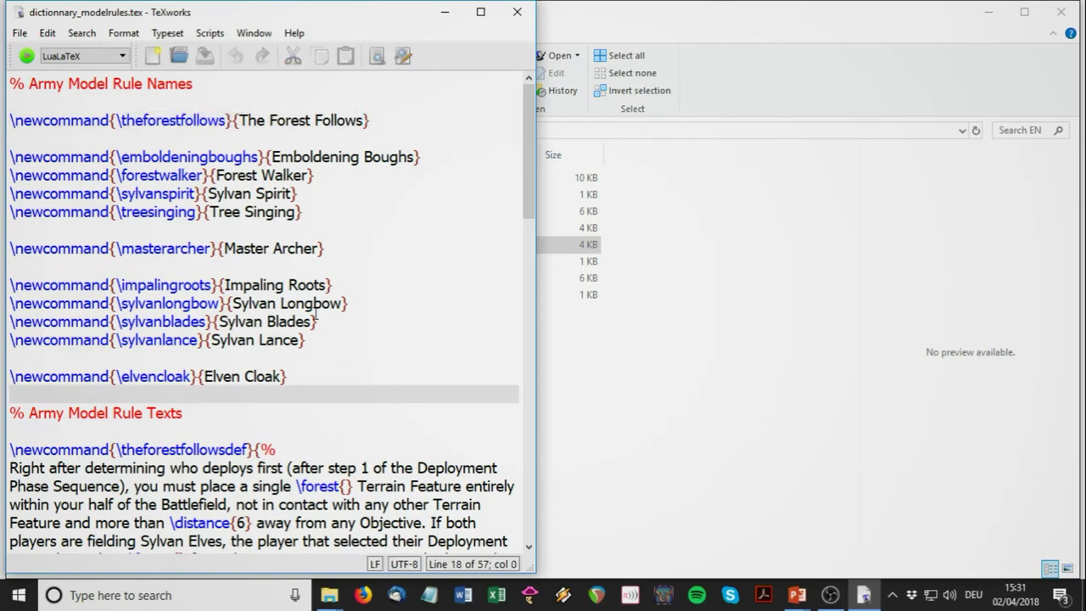
- Review the rule definitions through the end of the file, and highlight "The Forest Follows" and the start of its rule text
scroll(315, 314, down, 15)
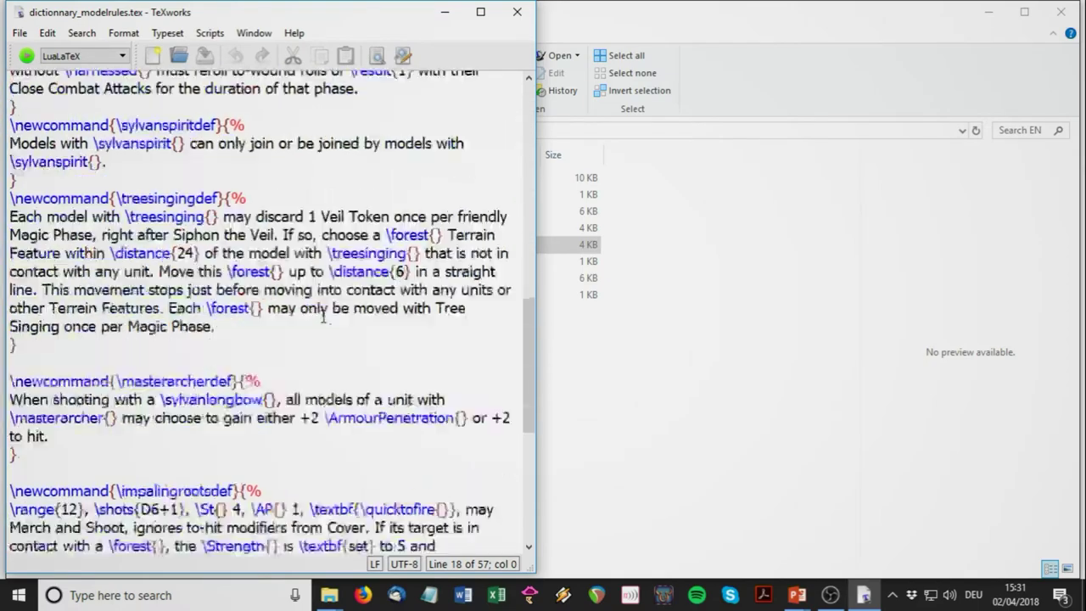
scroll(323, 315, down, 7)
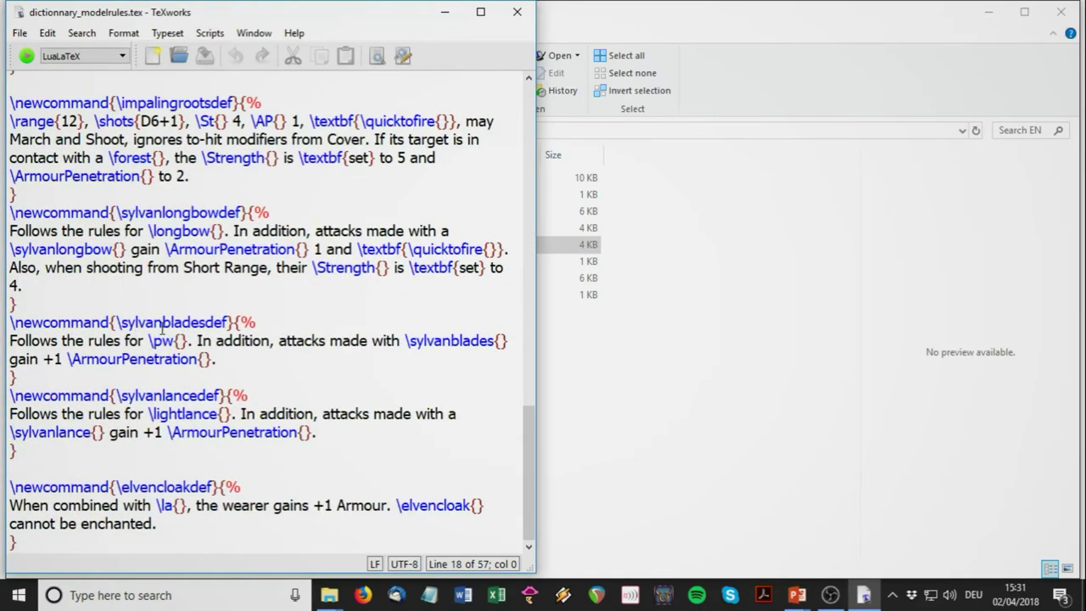
scroll(208, 373, up, 15)
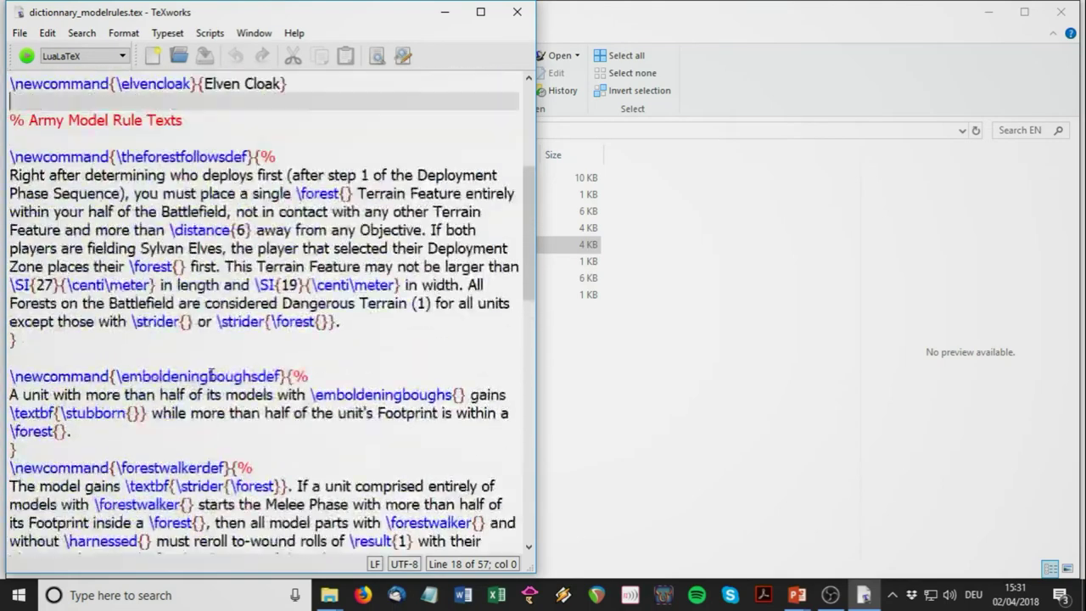
scroll(210, 374, up, 5)
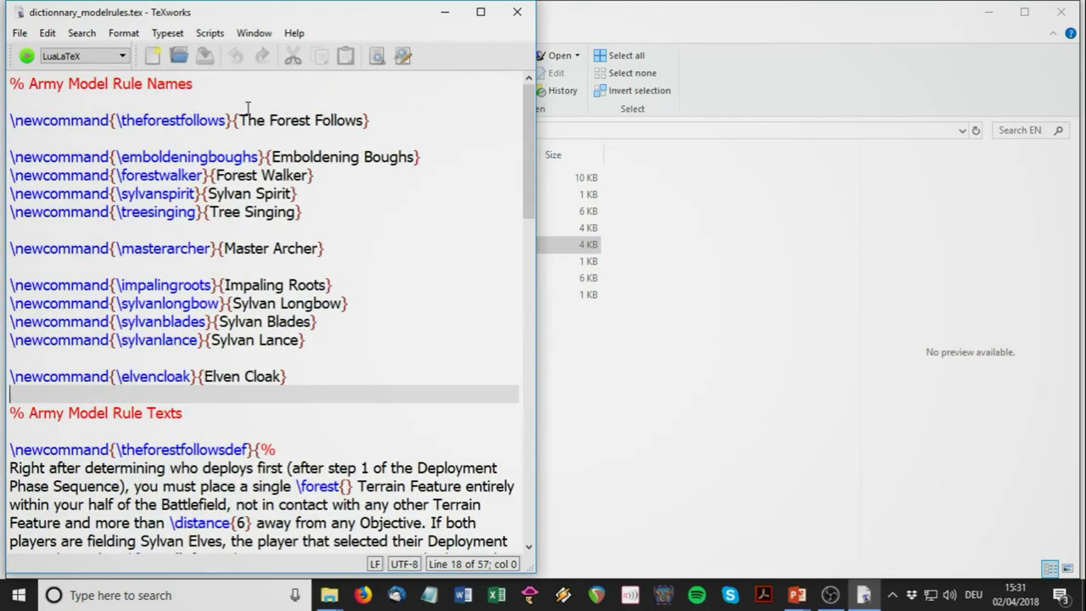
drag(239, 119, 364, 119)
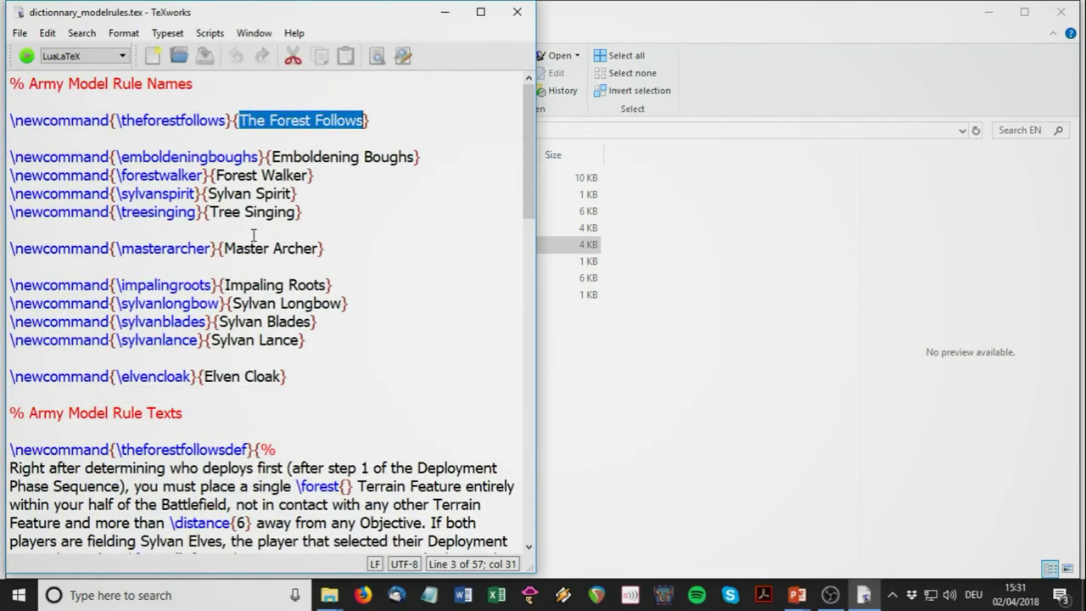
drag(9, 467, 292, 486)
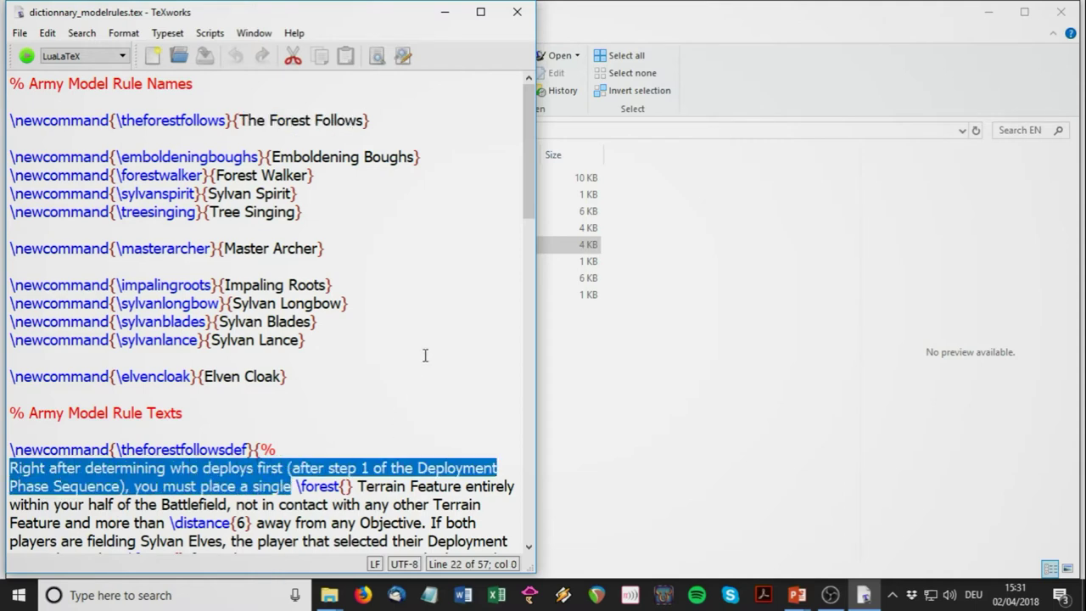
- Close the dictionnary_modelrules file and go back up to the language_specific folder
click(519, 13)
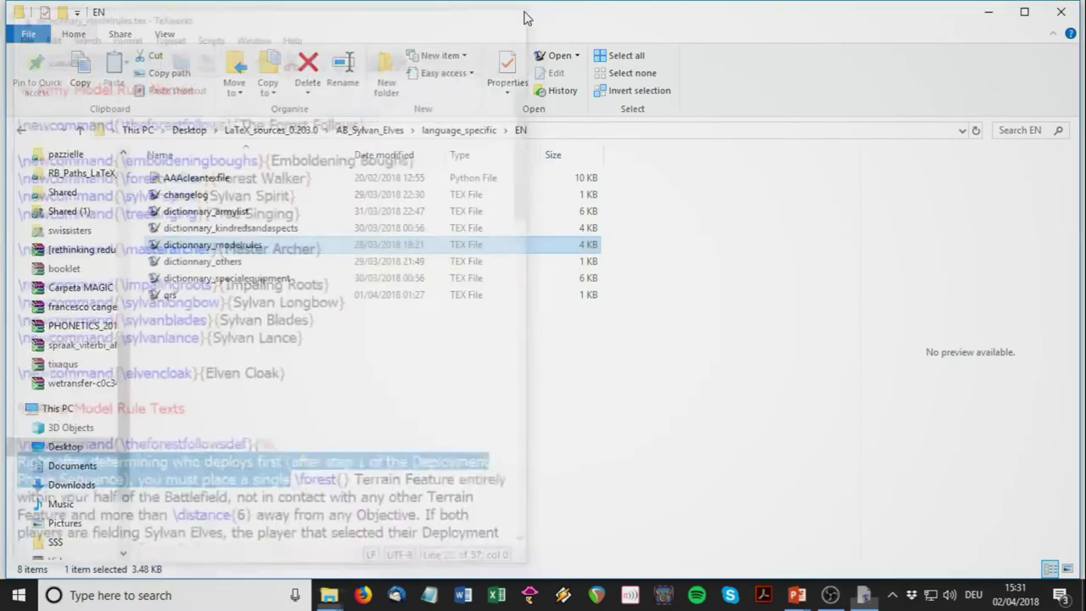
click(449, 131)
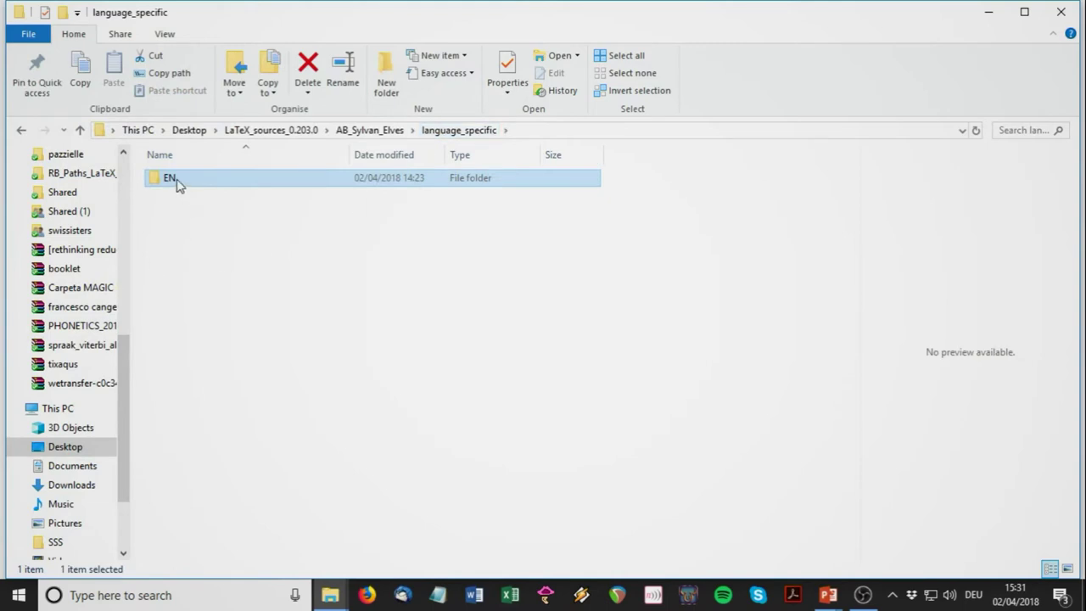
- Duplicate the EN folder within the Sylvan Elves language_specific folder and name the copy IT
drag(170, 177, 178, 237)
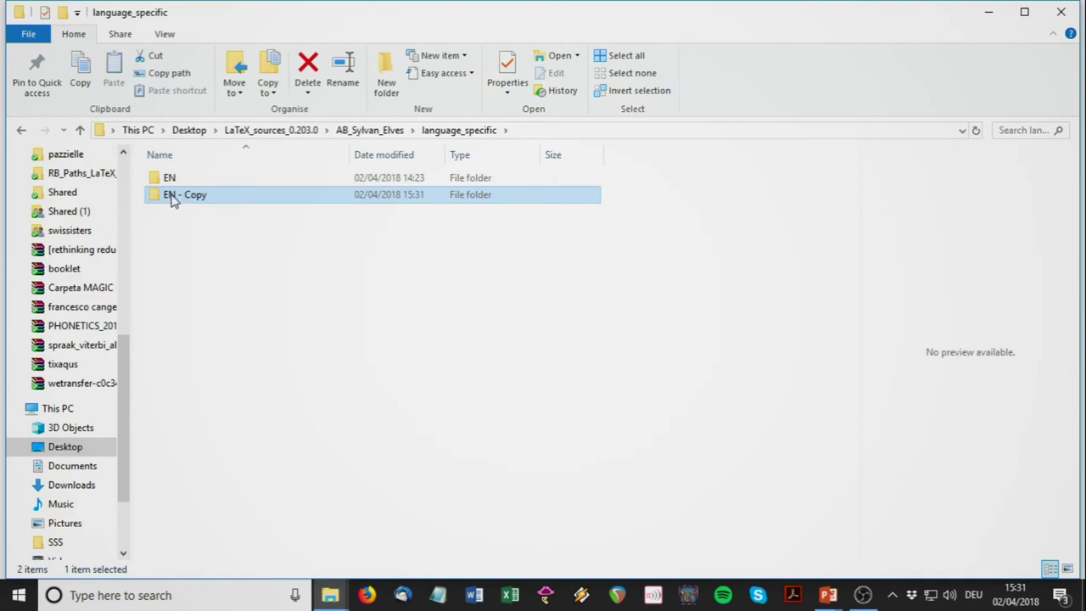
click(182, 199)
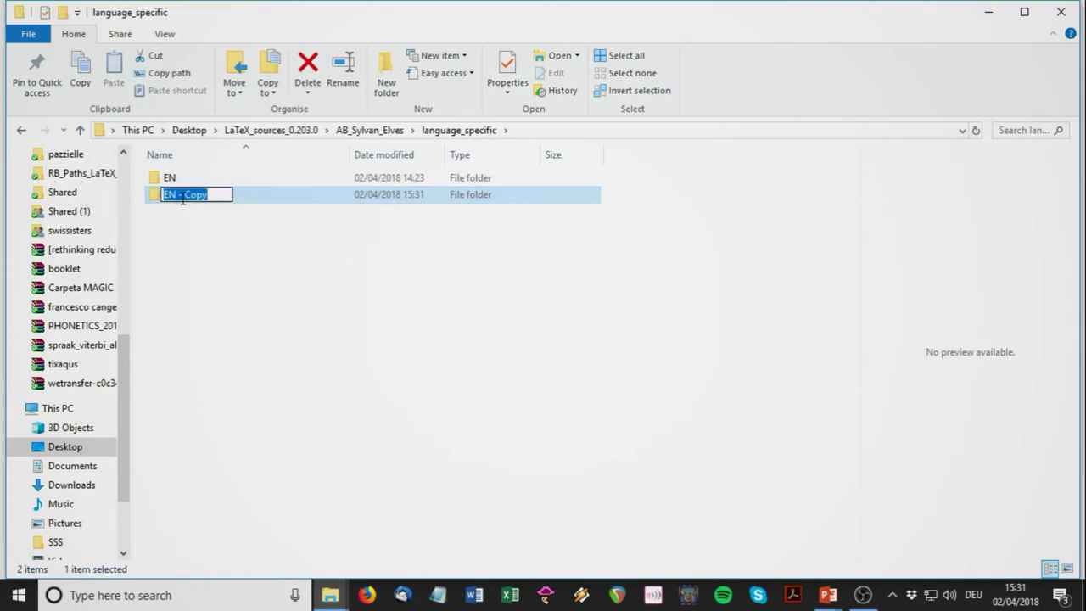
text(IT)
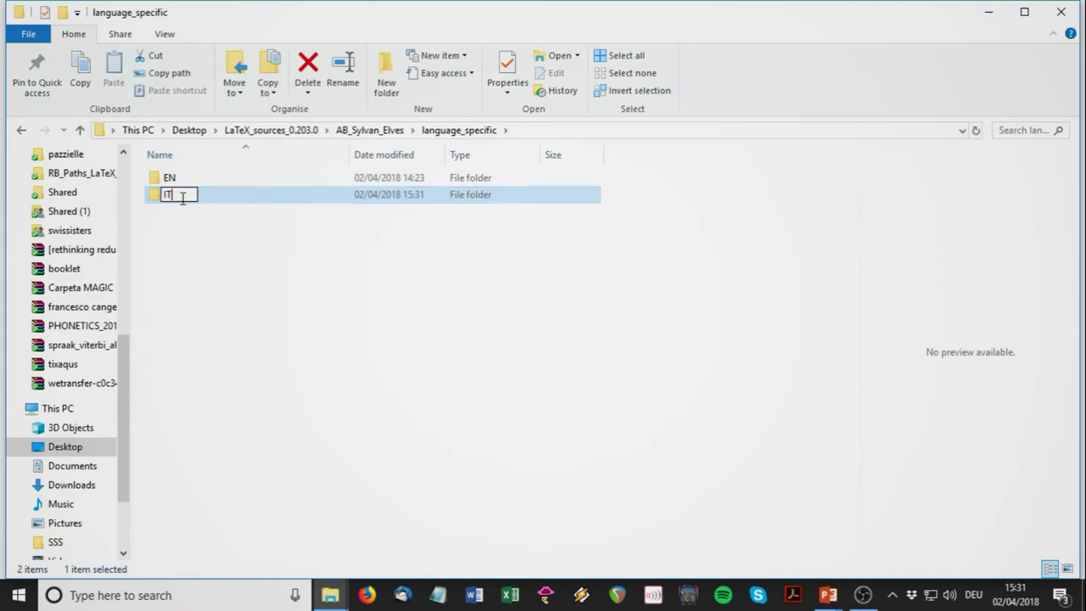
key(Return)
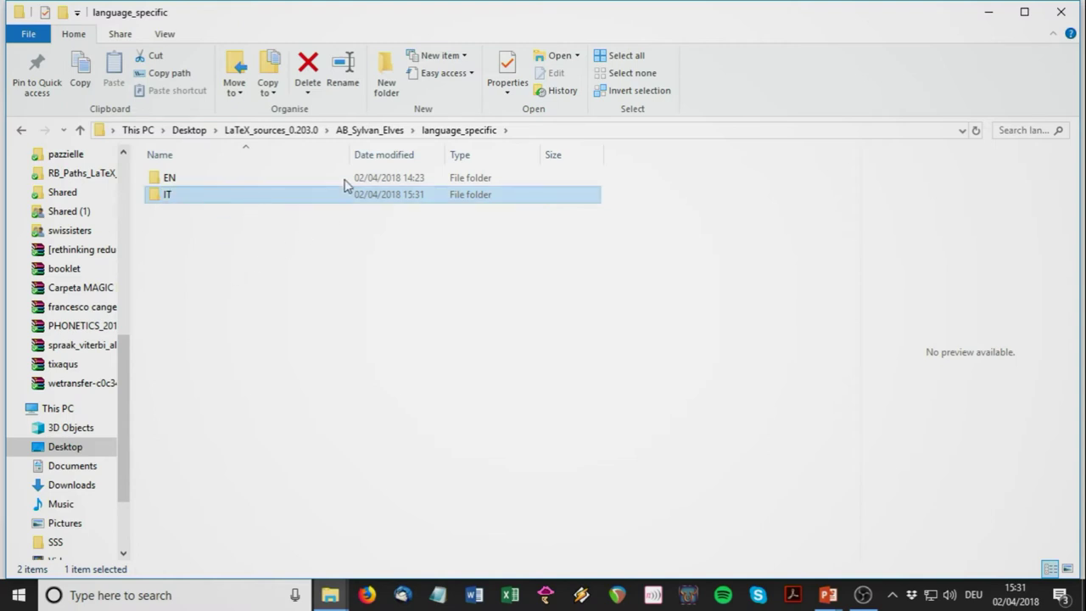
- Duplicate the EN folder inside the Language_specific folder of LaTeX_sources_0.203.0 and name the copy IT
click(367, 135)
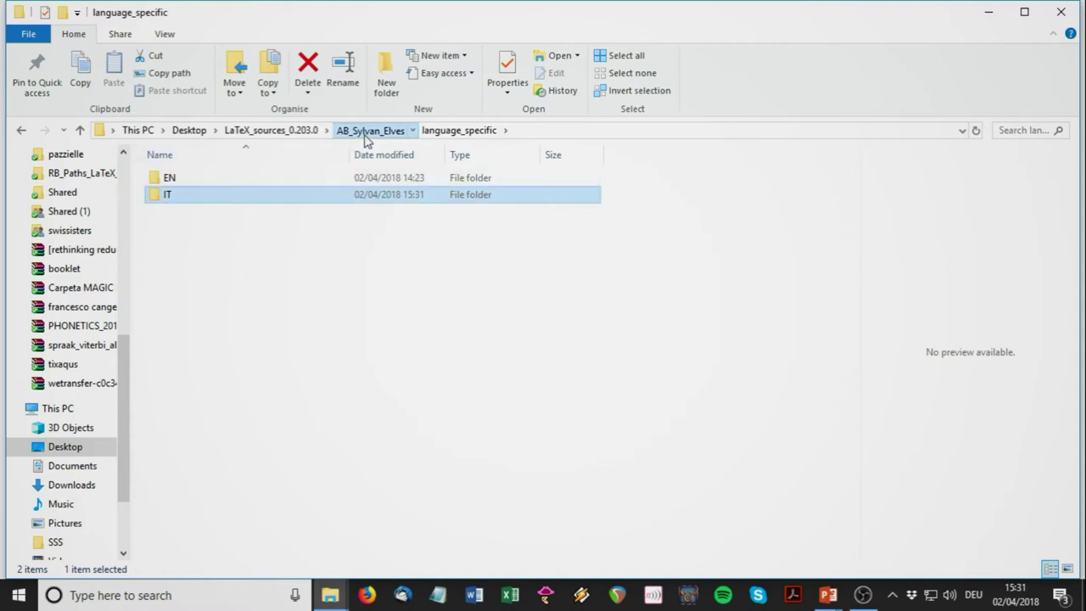
click(294, 134)
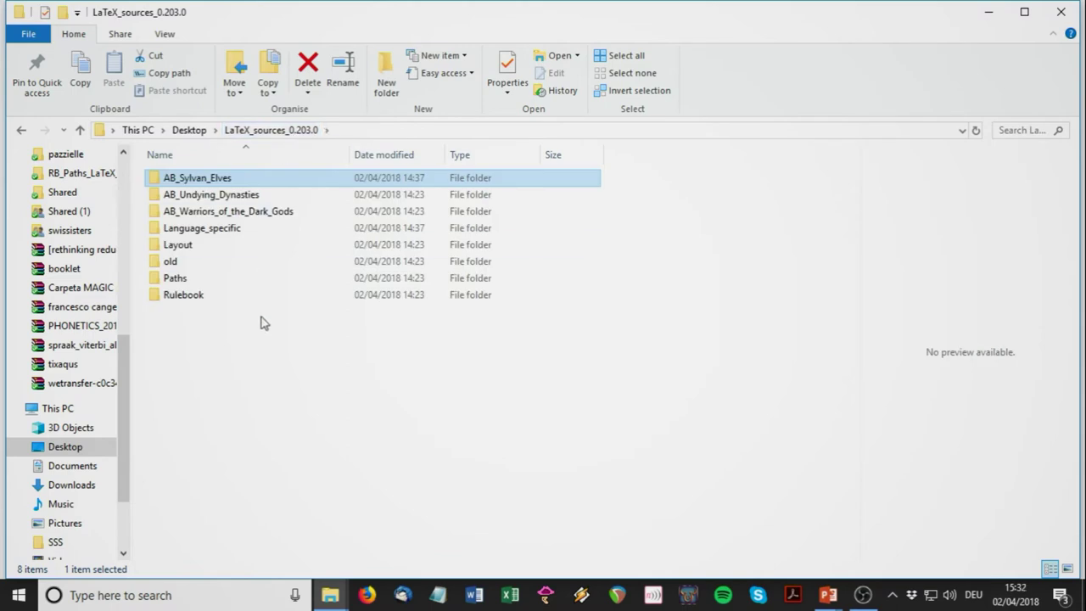
double_click(218, 235)
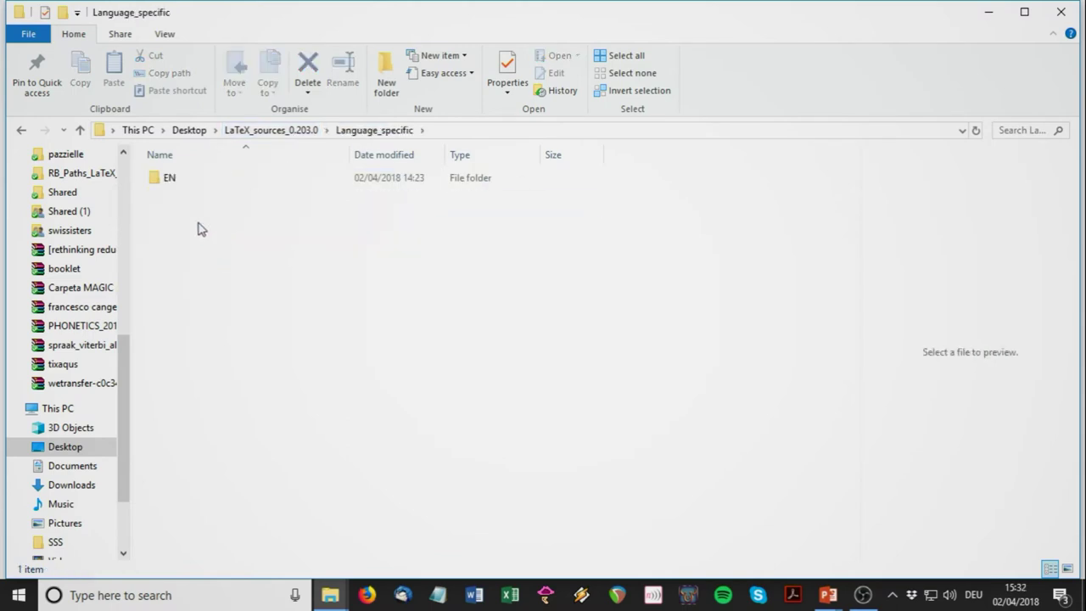
click(161, 179)
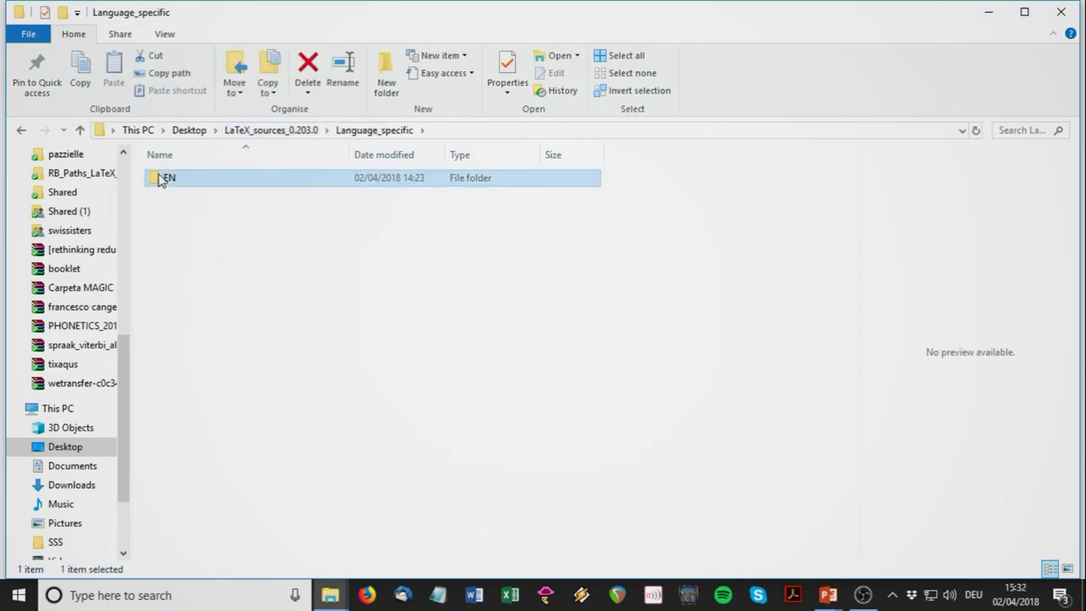
drag(162, 180, 199, 263)
click(179, 197)
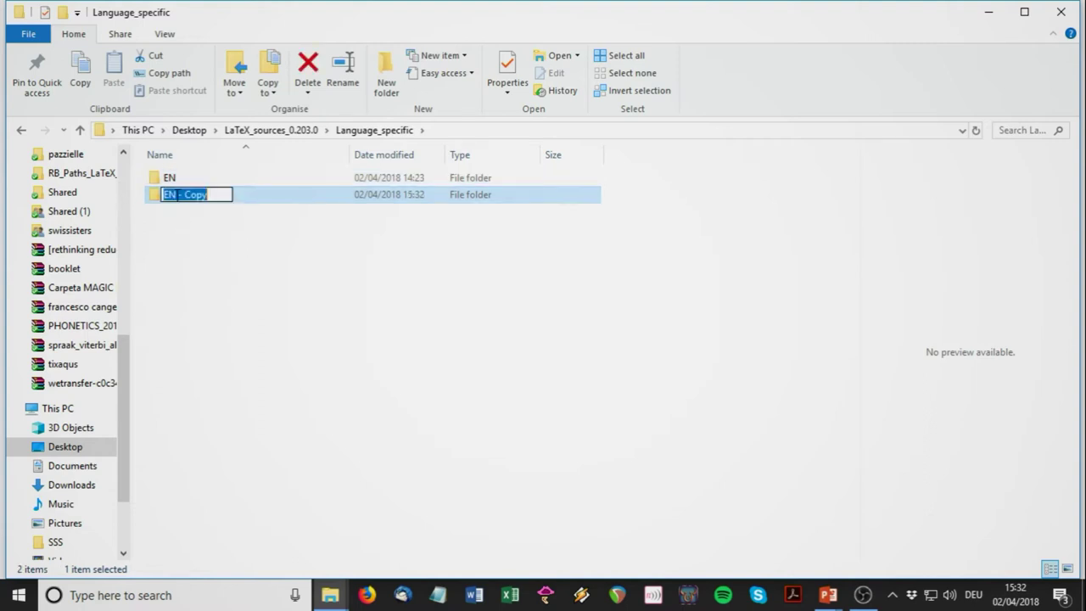
text(IT)
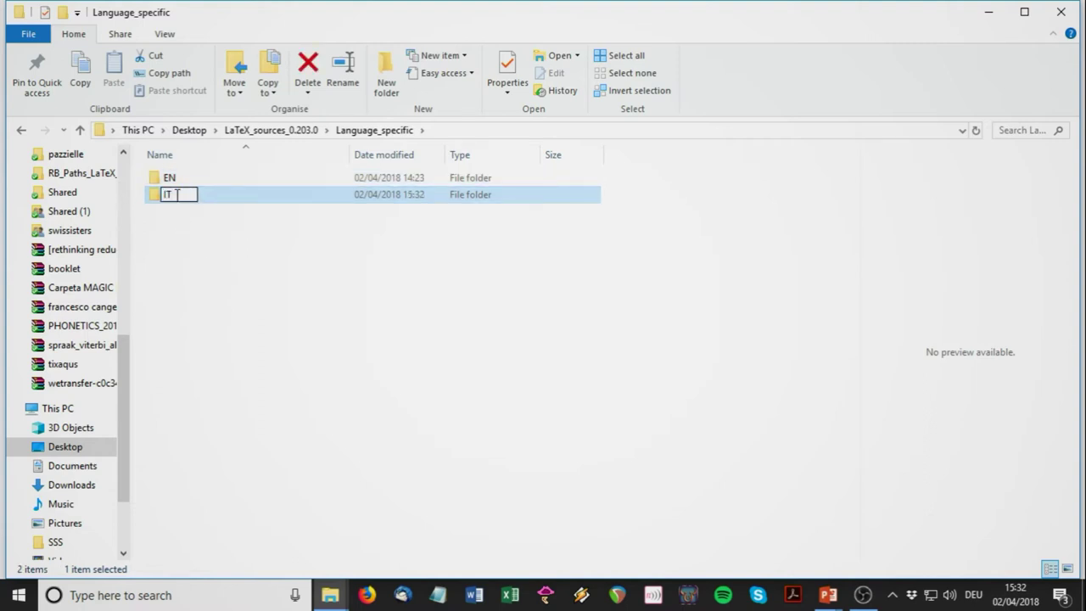
key(Return)
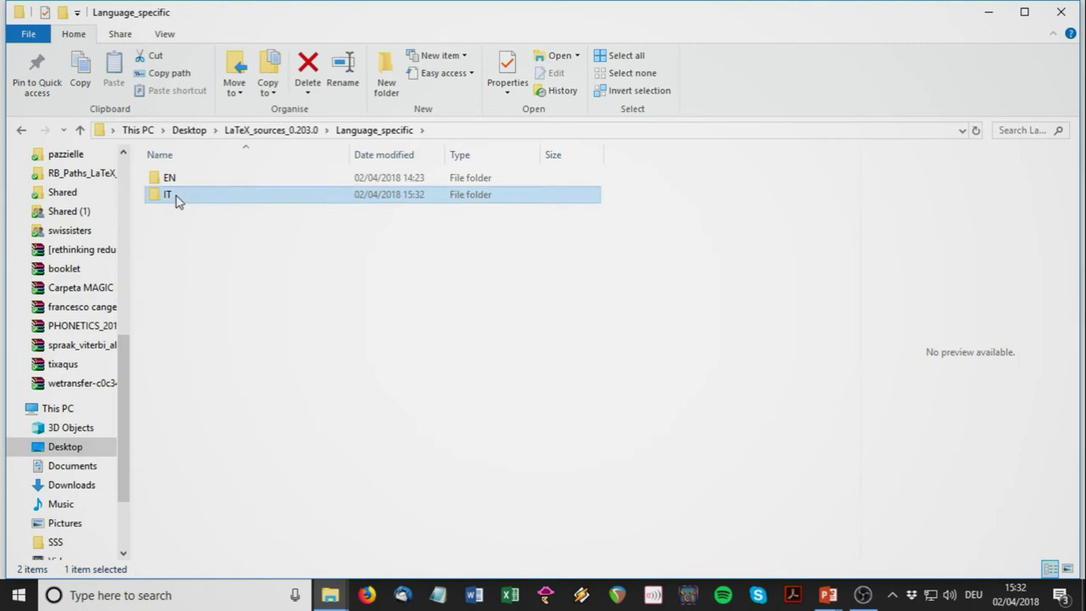
- Examine the AB_Sylvan_Elves folder and the TEX files in the IT folder under the top-level Language_specific folder
click(273, 134)
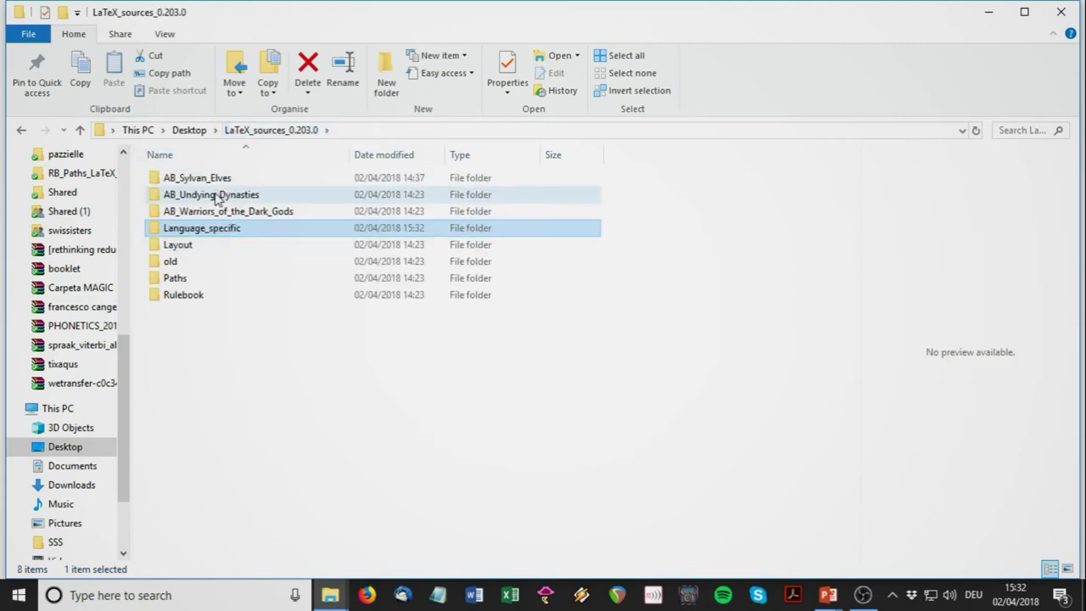
click(211, 185)
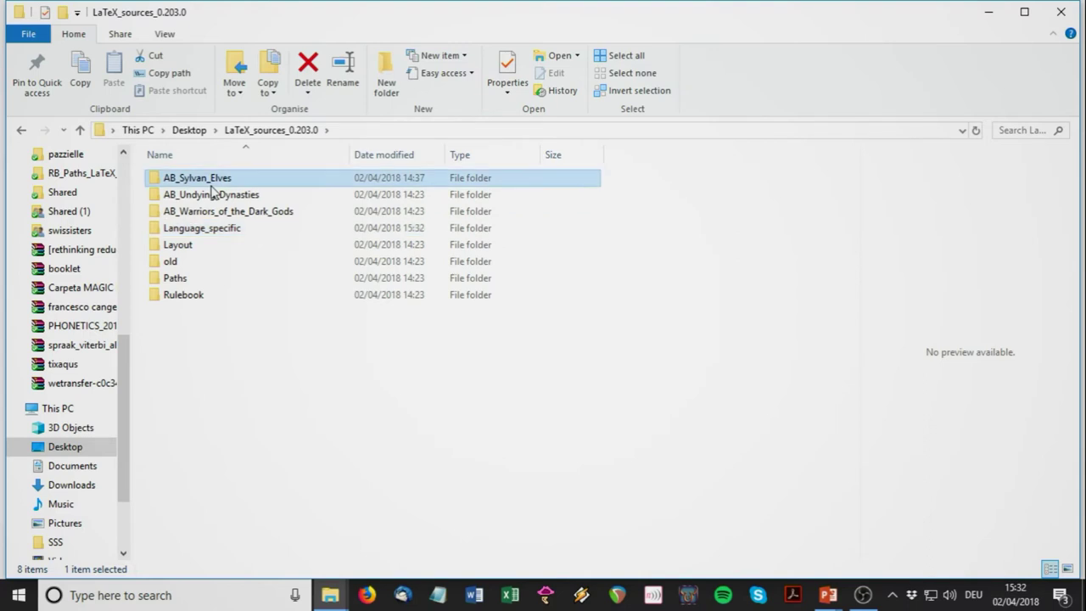
double_click(212, 188)
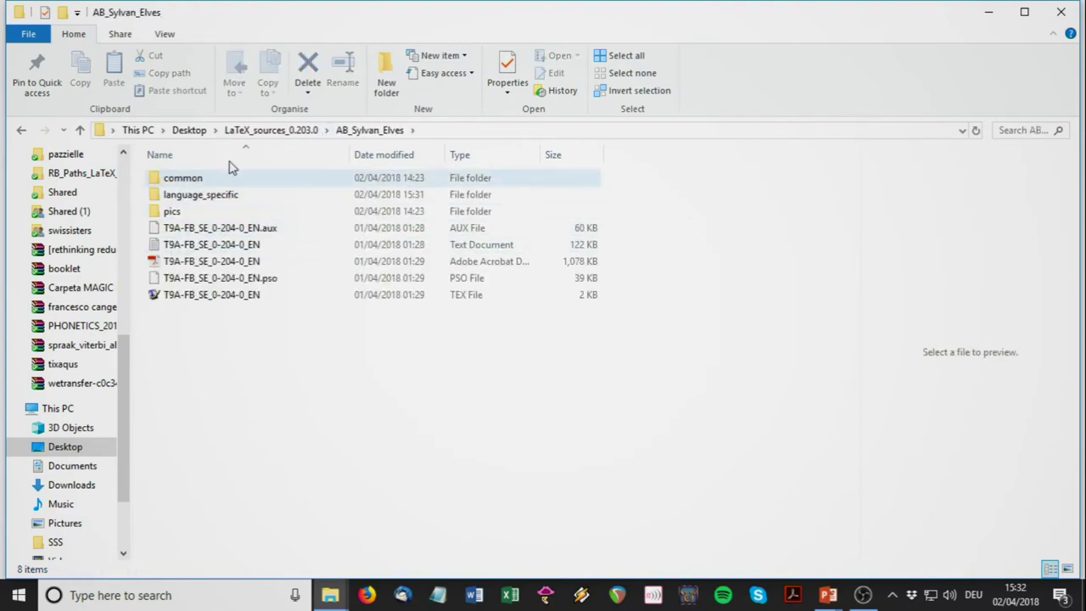
click(262, 131)
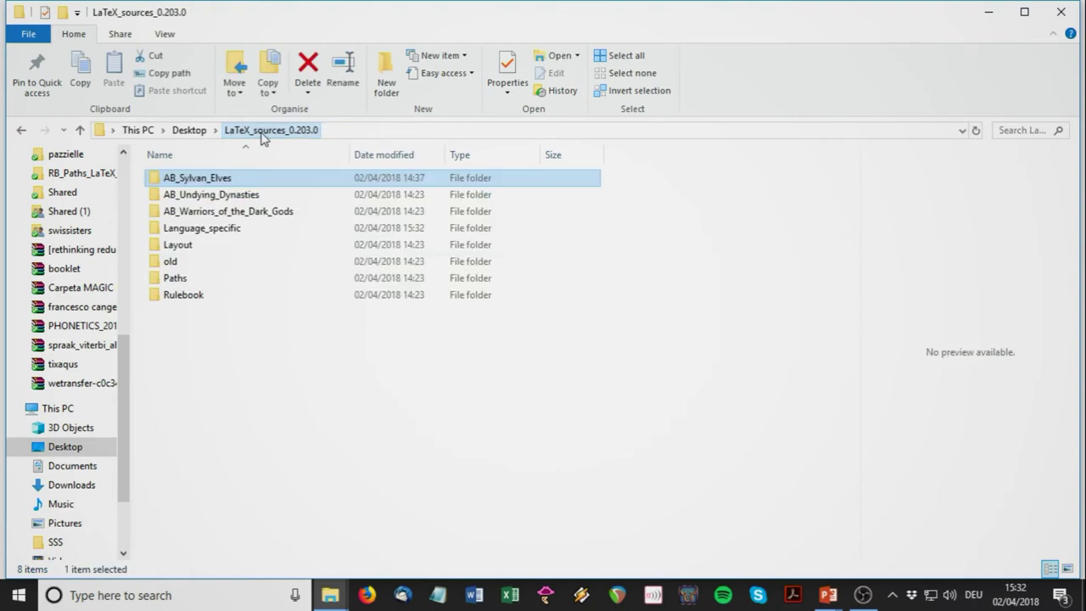
click(182, 235)
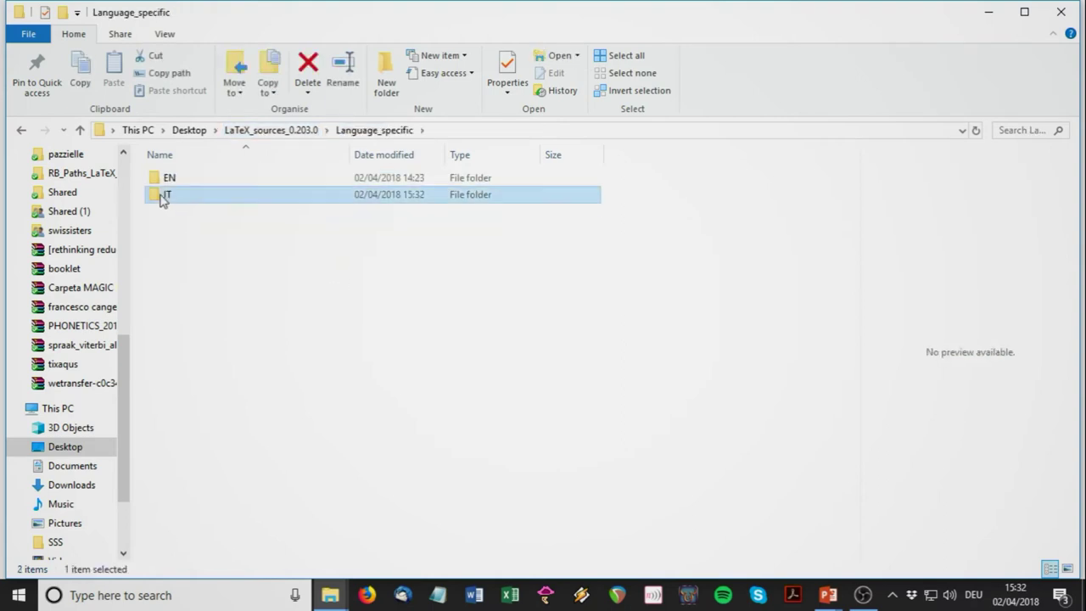
double_click(164, 194)
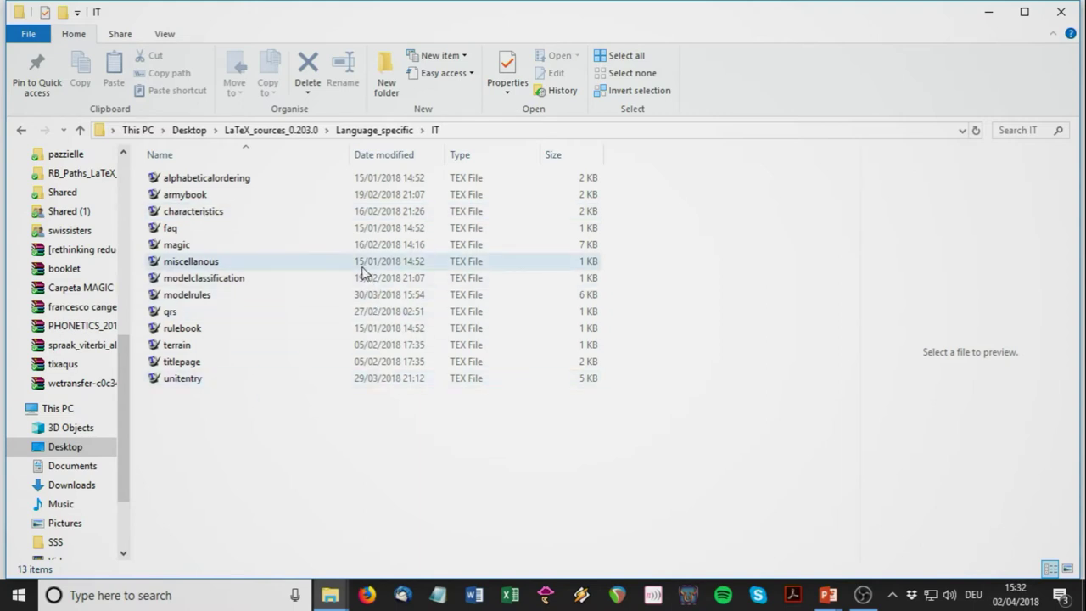
- Go to the IT folder under AB_Sylvan_Elves, language_specific
click(370, 131)
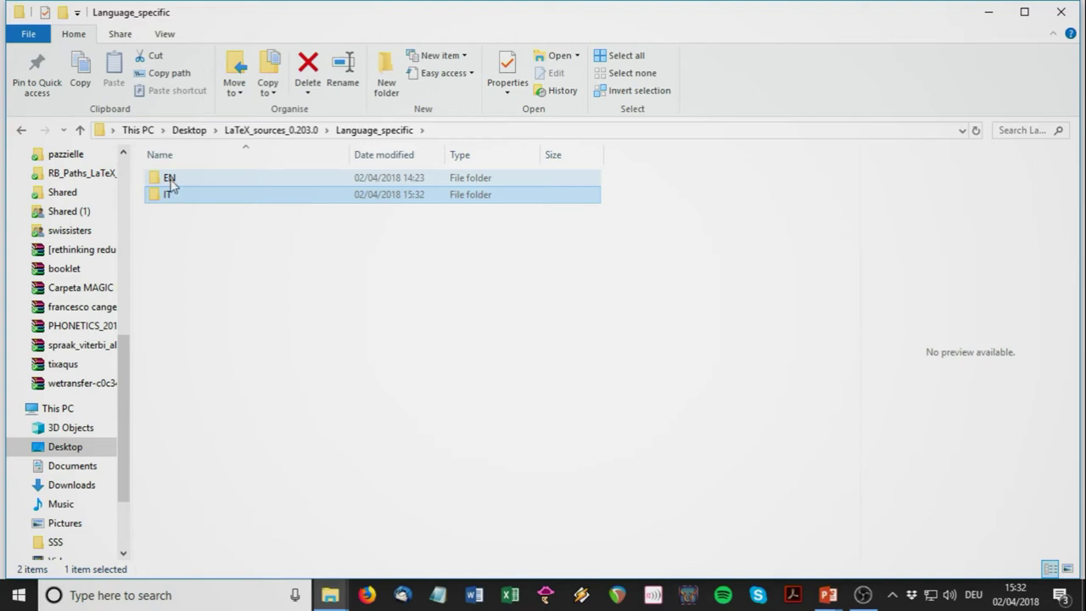
click(287, 130)
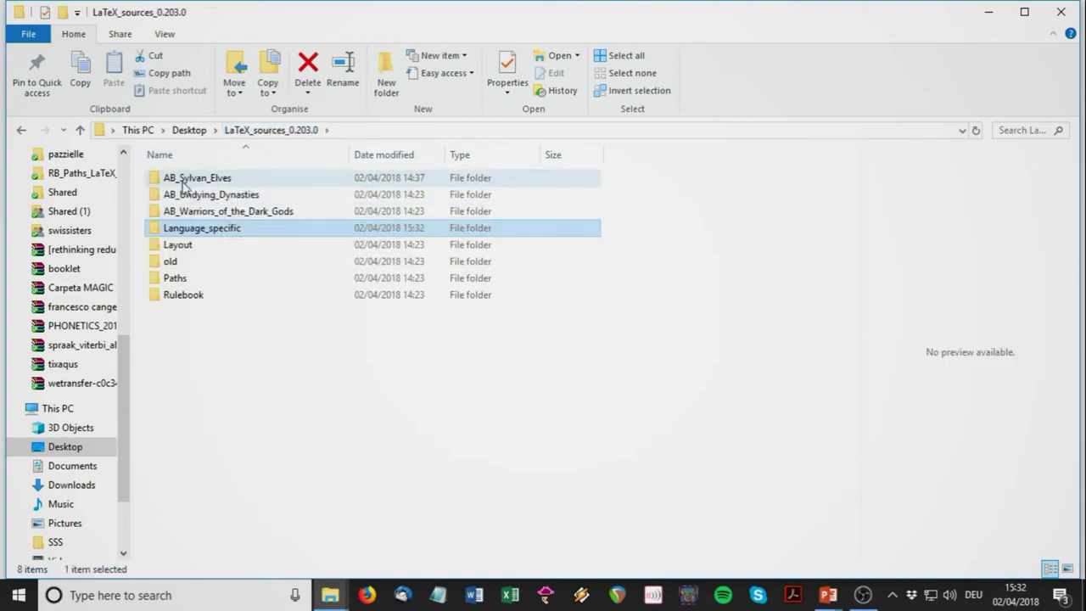
double_click(181, 177)
double_click(188, 197)
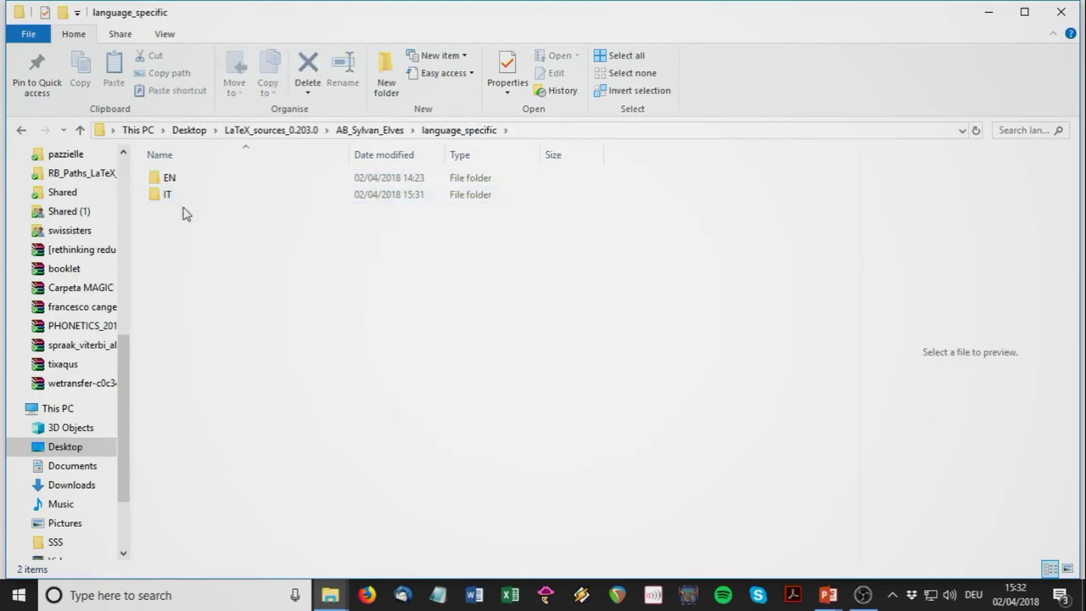
double_click(172, 196)
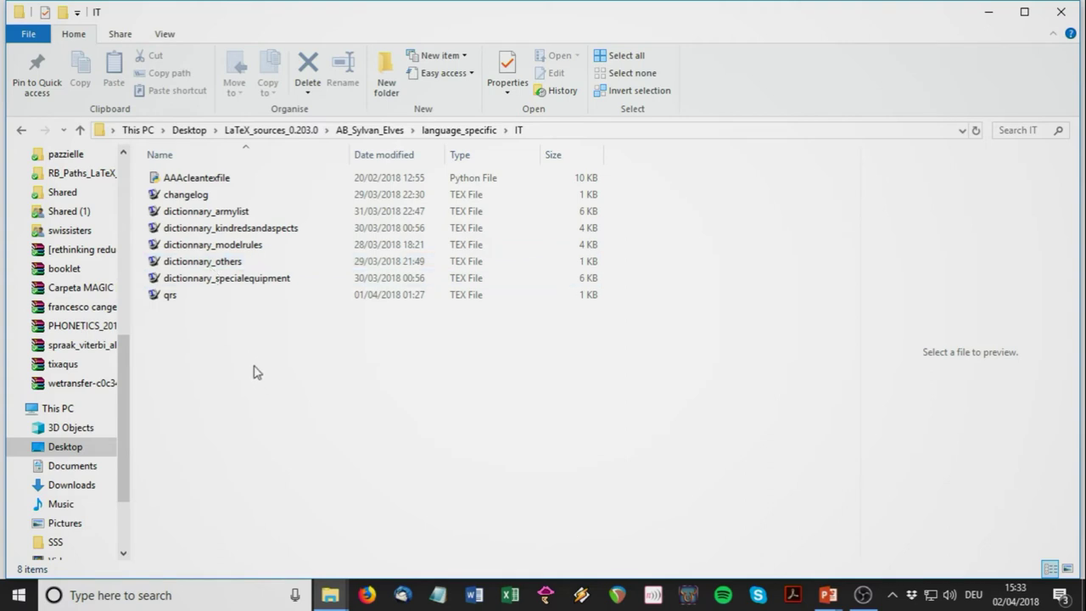
- Copy dictionnary_others from the IT folder into the source folder of the piteglio project, and return to the project folder
click(218, 263)
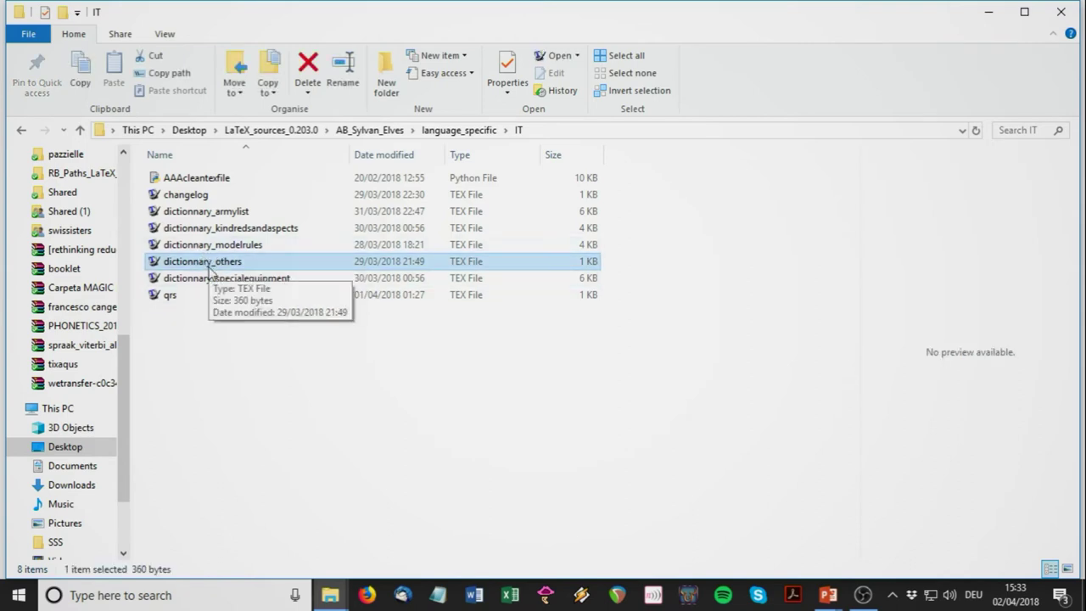
key(ctrl+c)
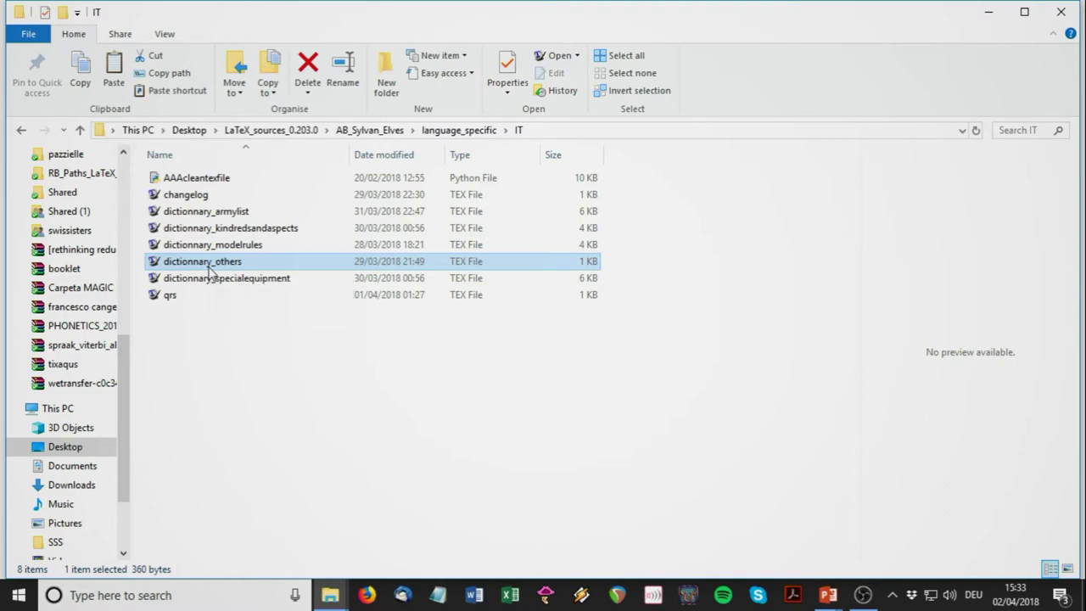
click(328, 592)
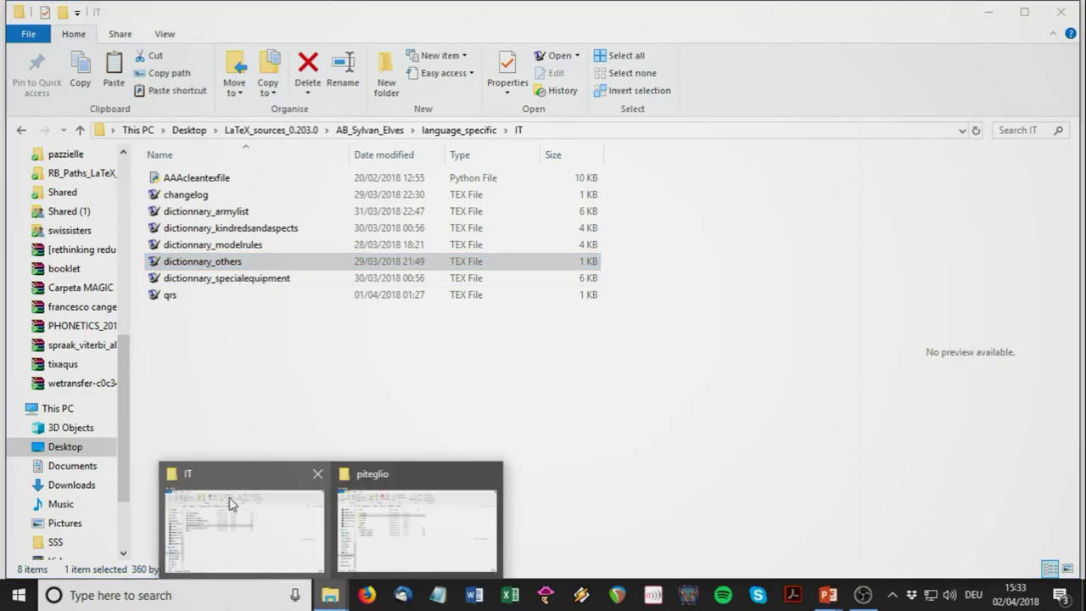
click(348, 521)
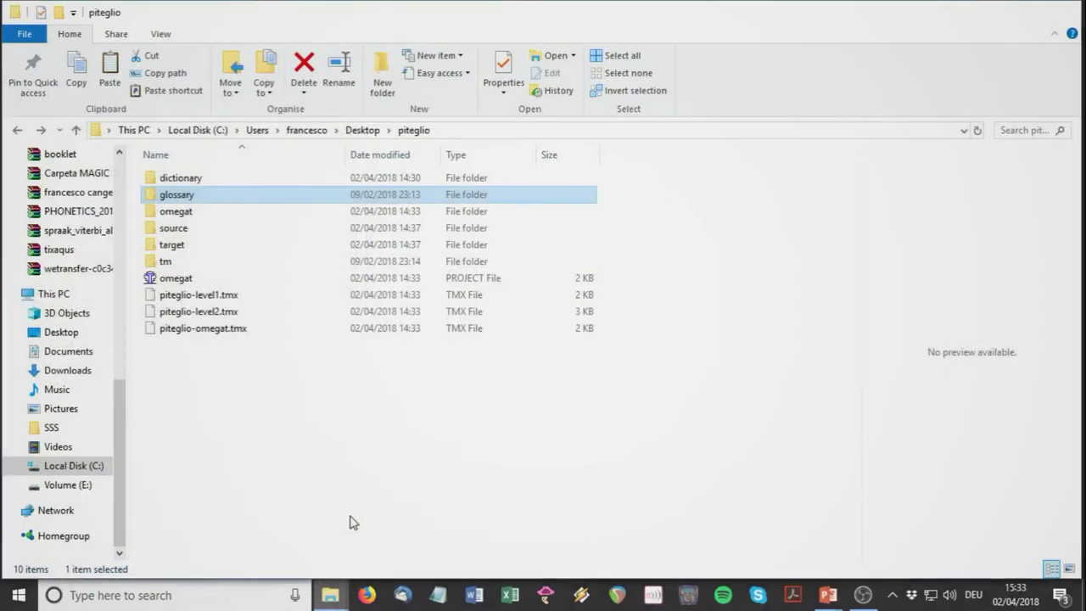
double_click(181, 229)
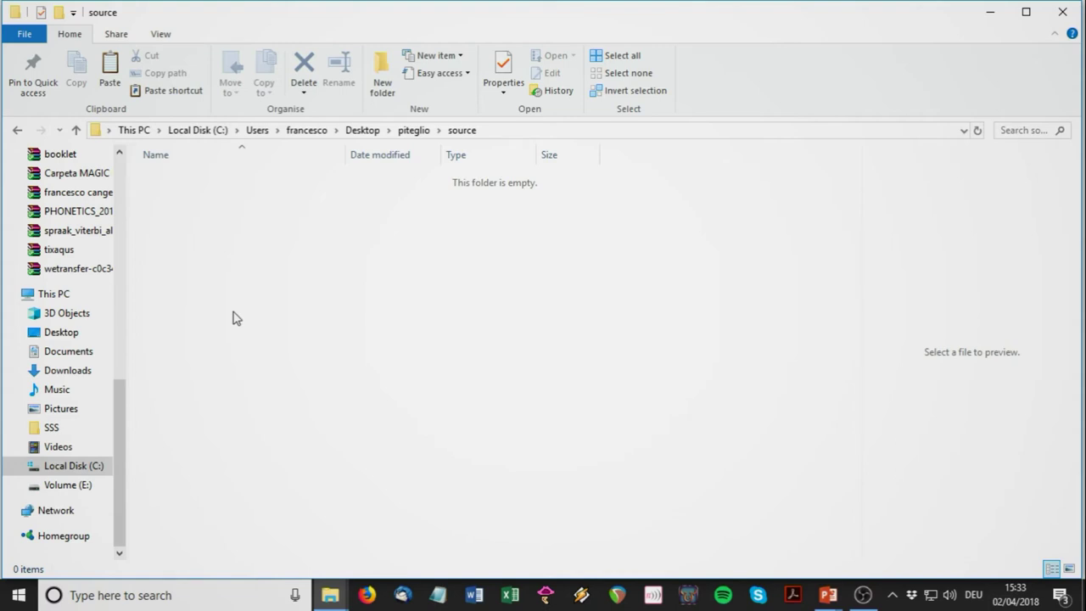
key(ctrl+v)
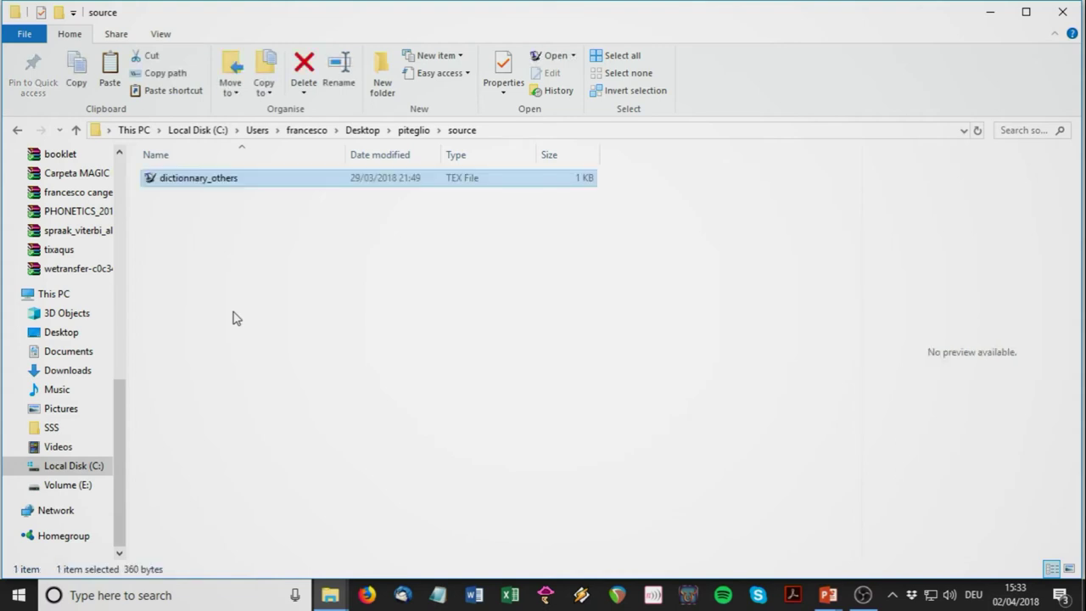
click(236, 318)
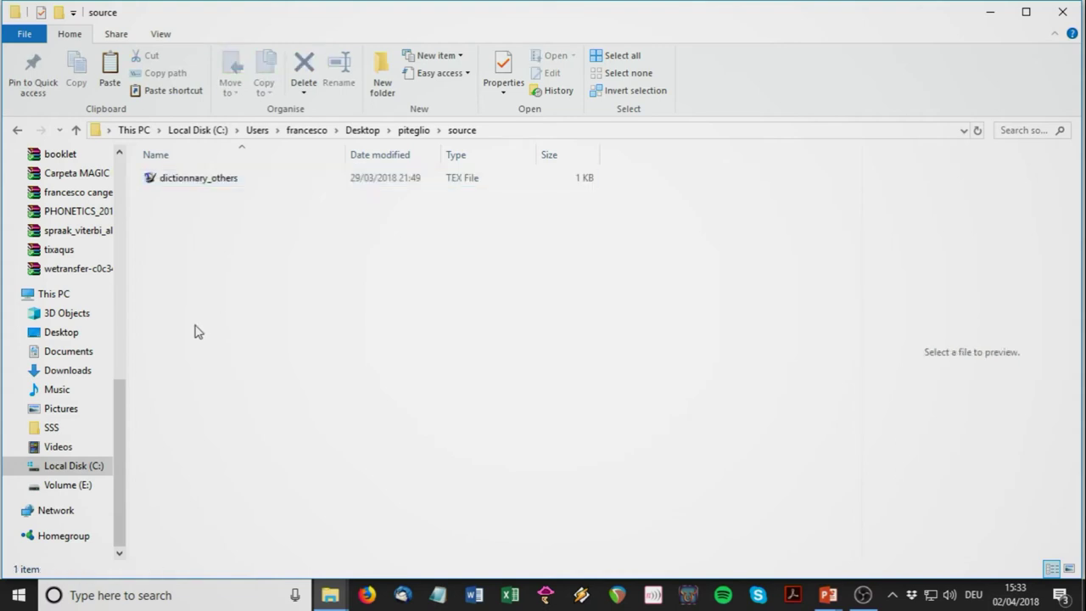
click(416, 136)
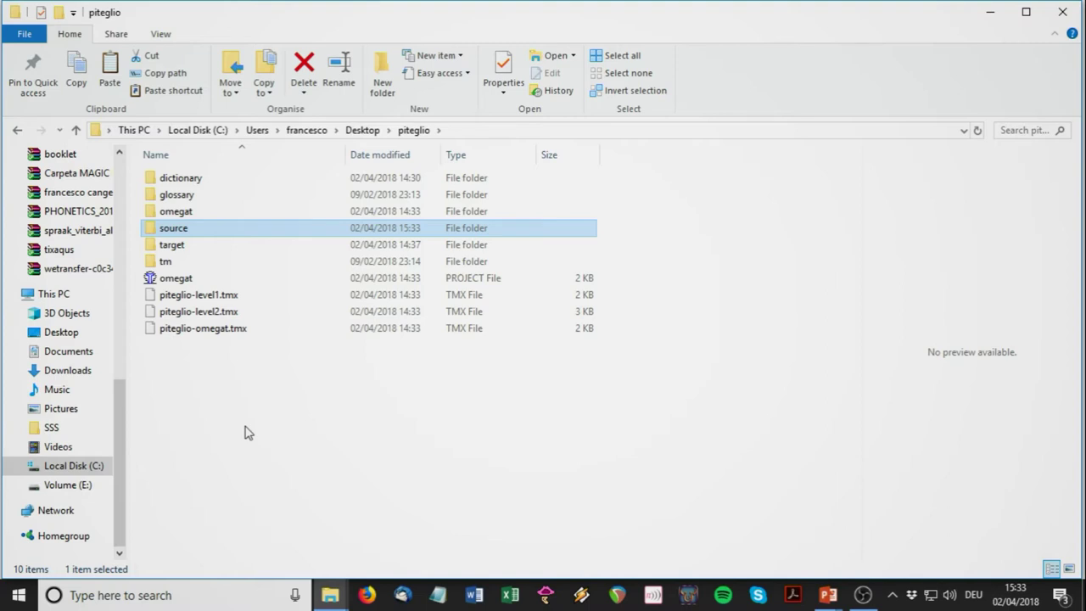
- Switch to the PowerPoint slide show to review the translation workflow diagram, and return to the piteglio folder
key(alt+Tab)
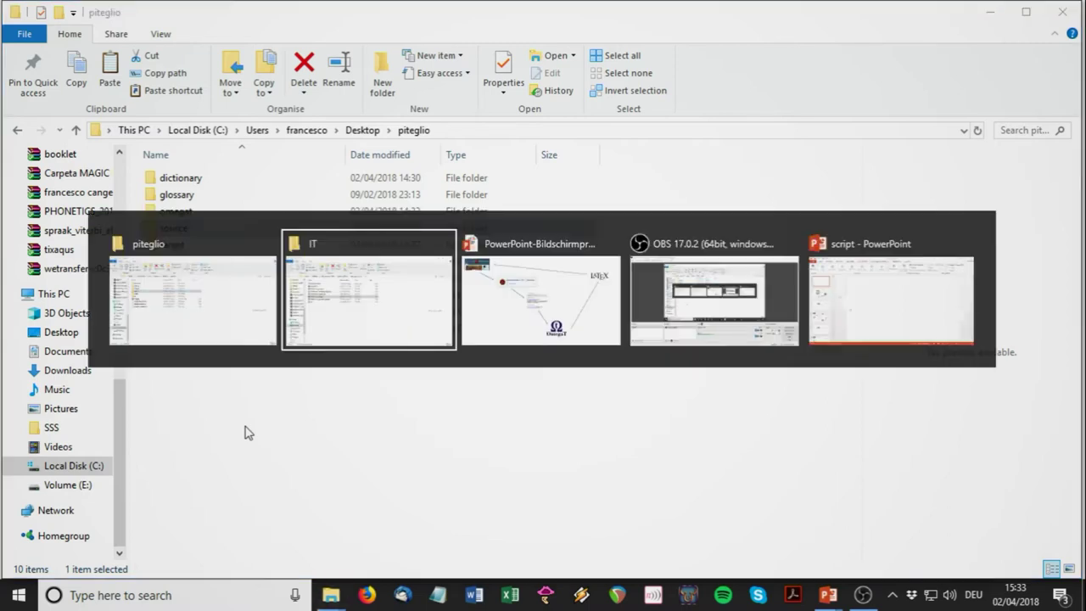
key(alt+Tab)
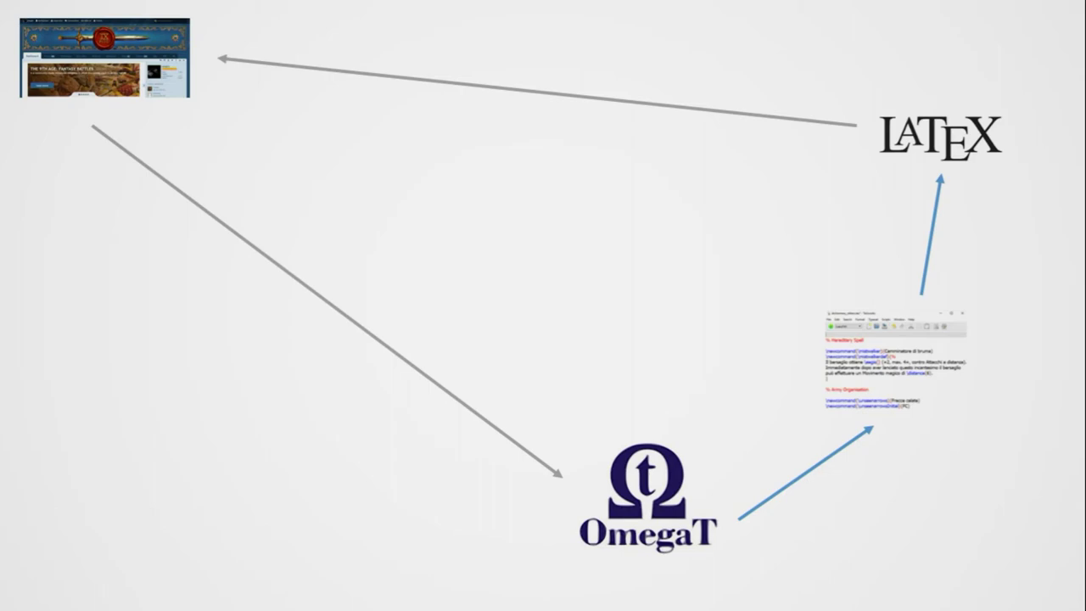
key(alt+Tab)
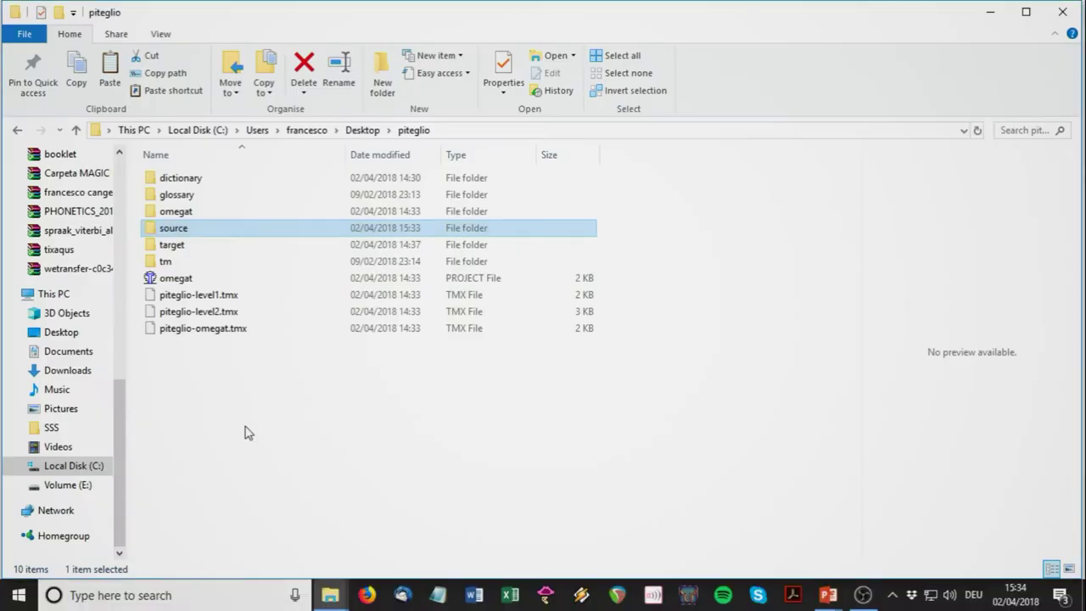
- Open the piteglio project in OmegaT and close its project files list to reach the dictionnary_others.tex segments
key(Down)
key(Down)
key(Down)
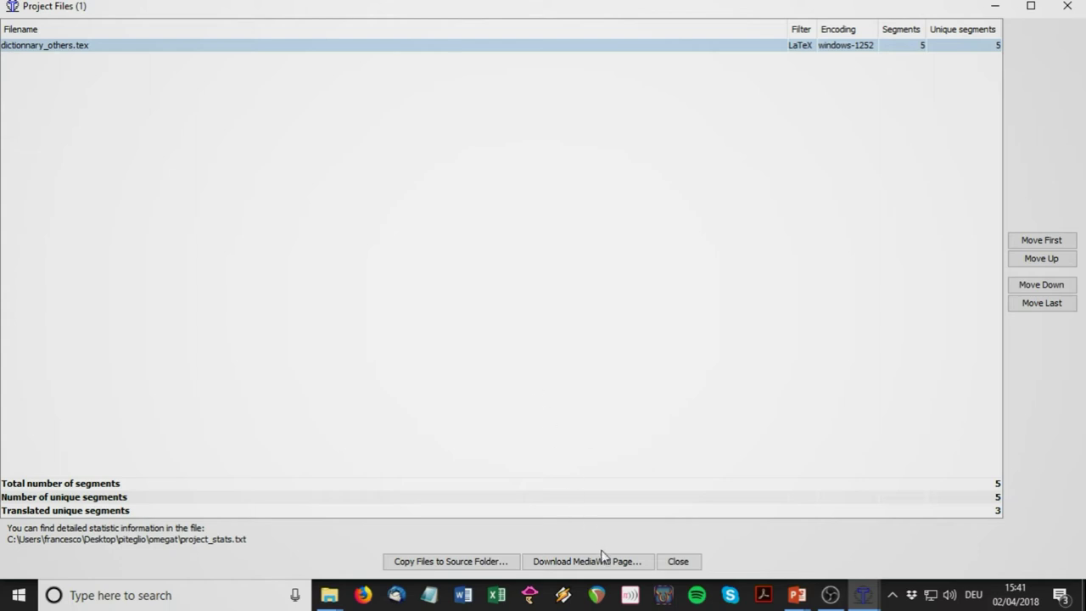
click(678, 562)
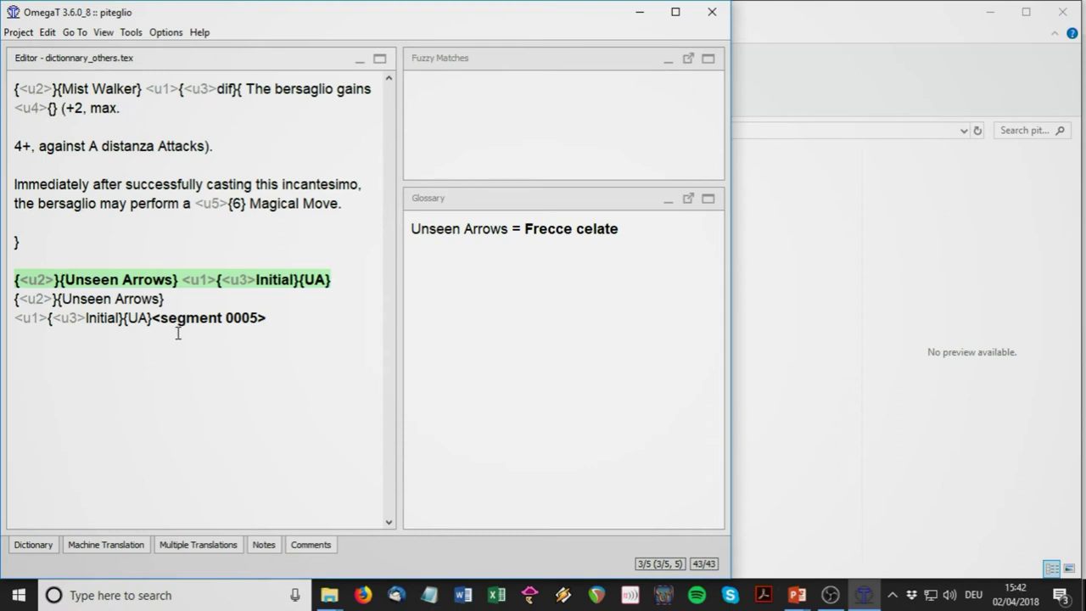
- Switch to the IT folder, open dictionnary_others in TeXworks, and place its window beside the OmegaT project
key(alt+Tab)
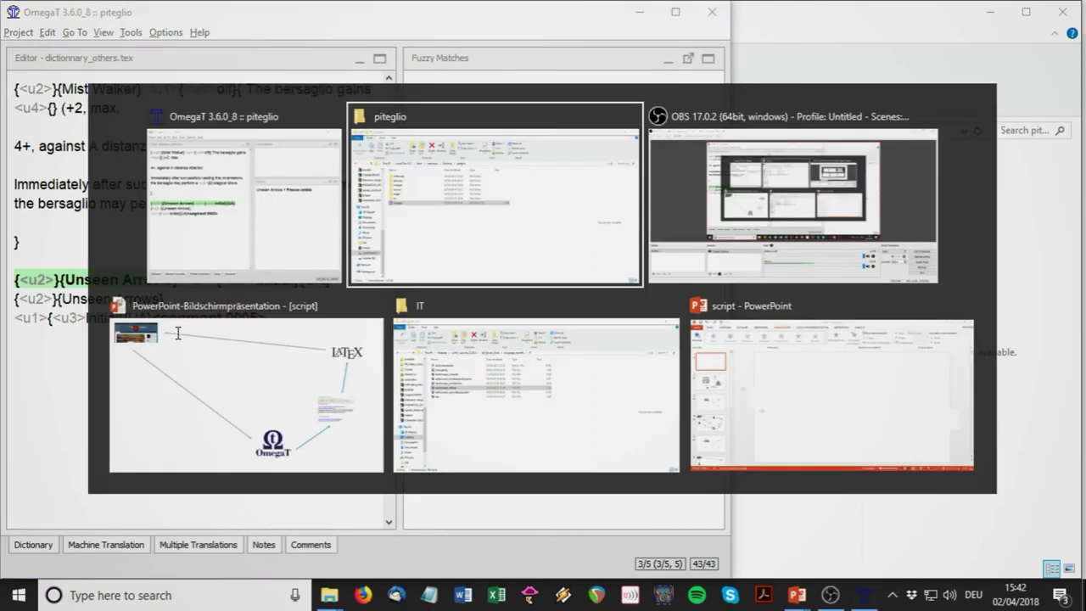
key(Tab)
key(Tab)
key(Tab)
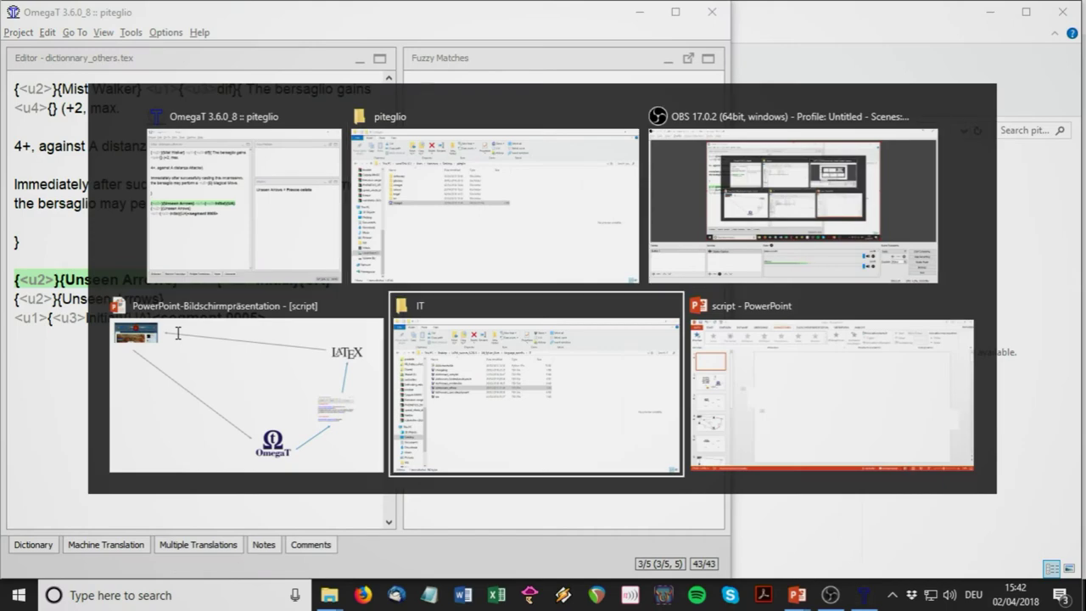
key(Down)
key(Up)
key(Return)
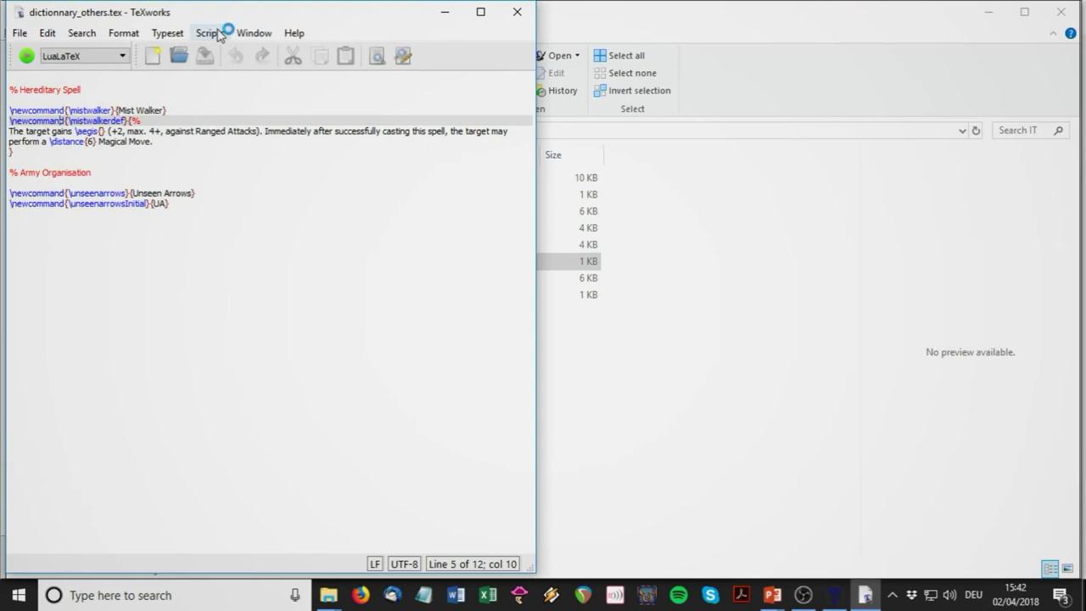
drag(223, 12, 766, 17)
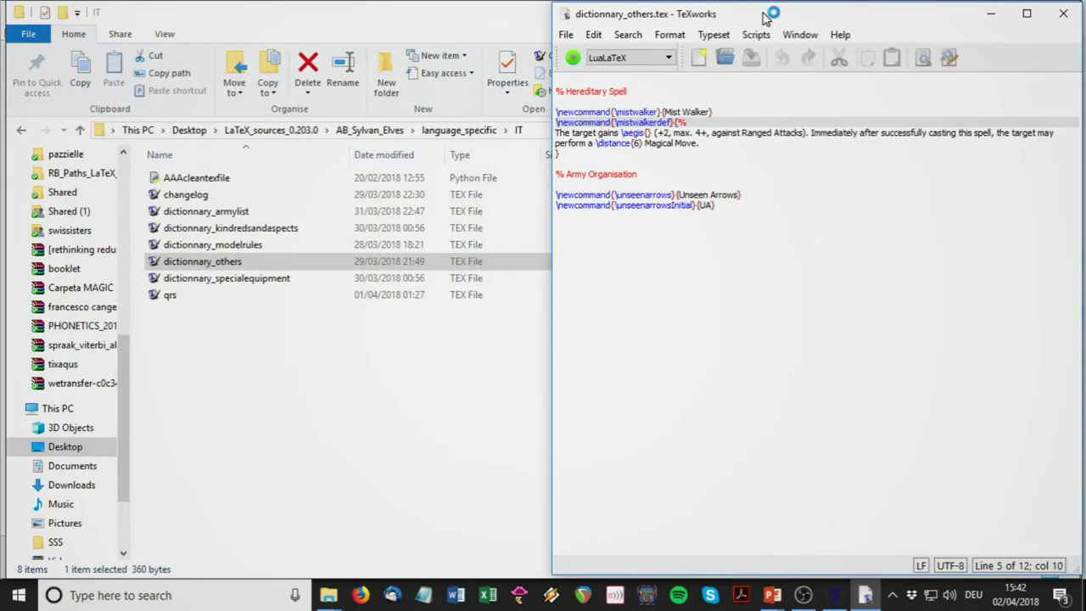
key(alt+Tab)
key(alt+Tab)
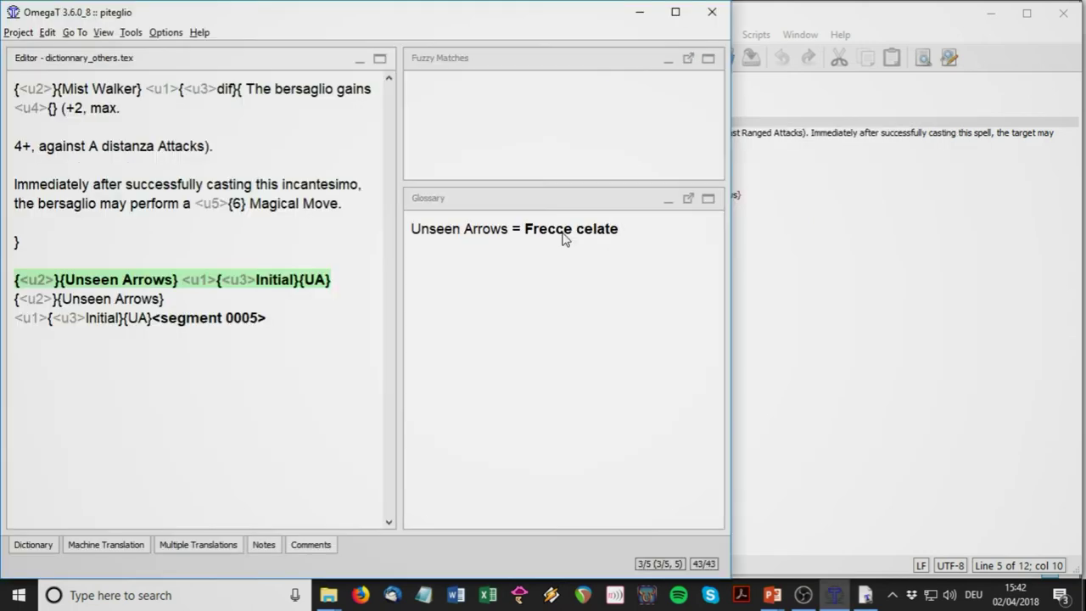
- Set the font size of the dictionnary_others.tex source in TeXworks to 14
click(853, 283)
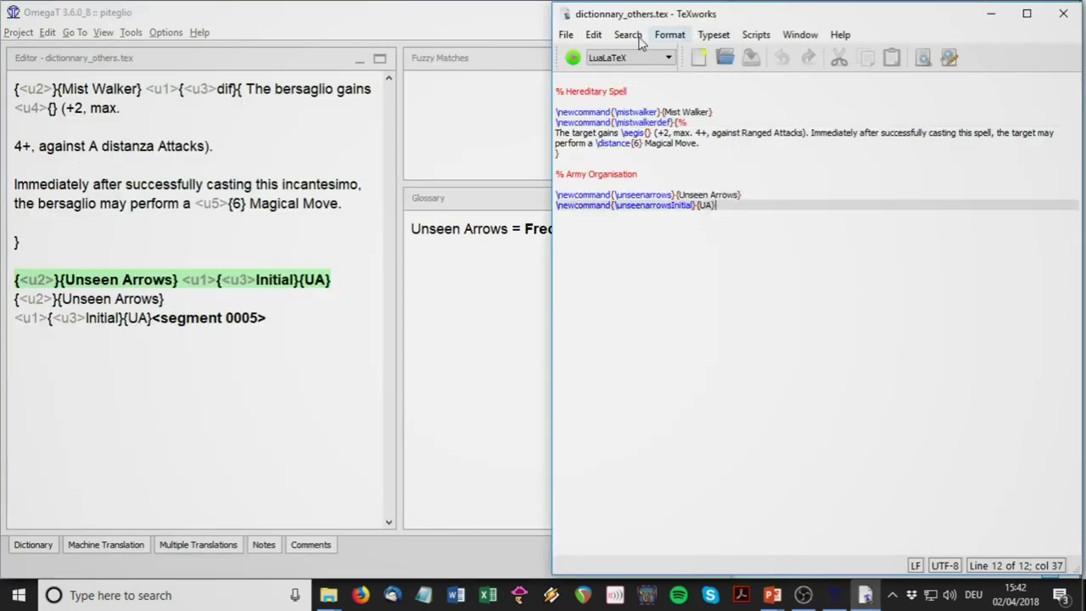
click(669, 34)
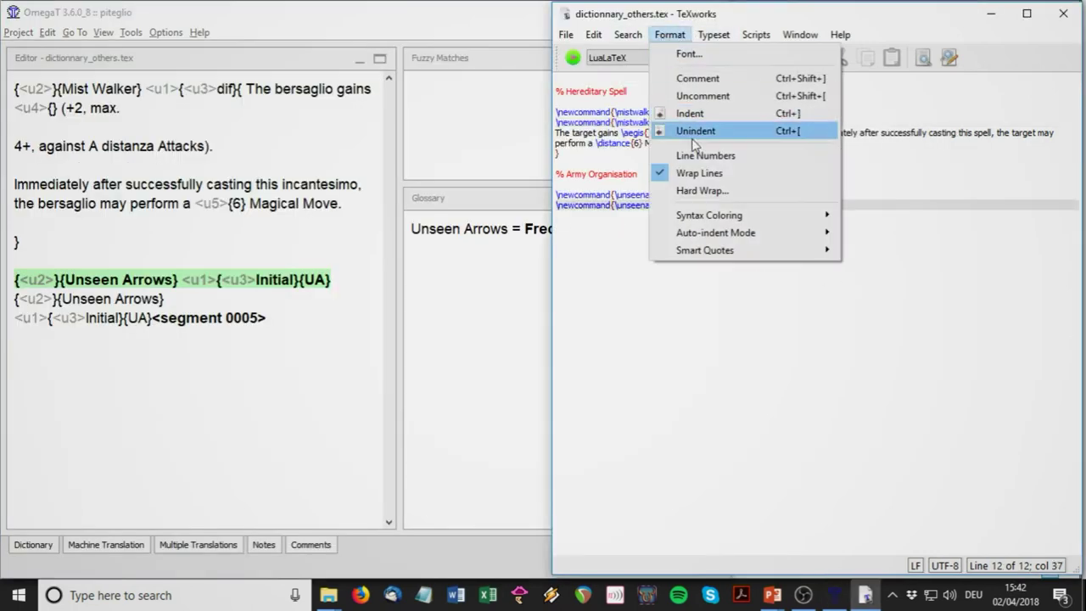
click(689, 53)
click(684, 284)
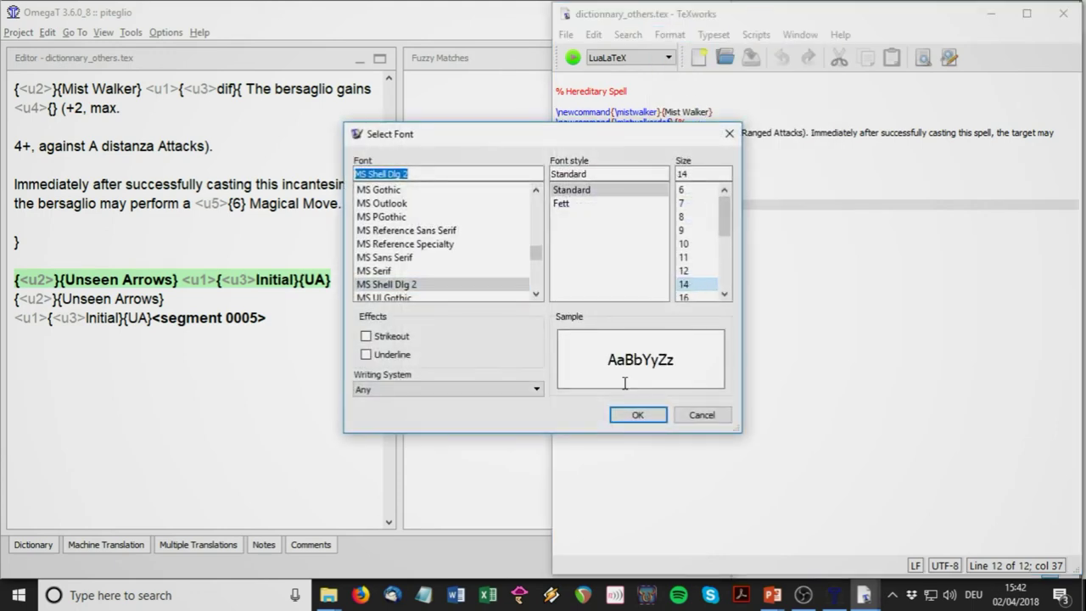
click(638, 415)
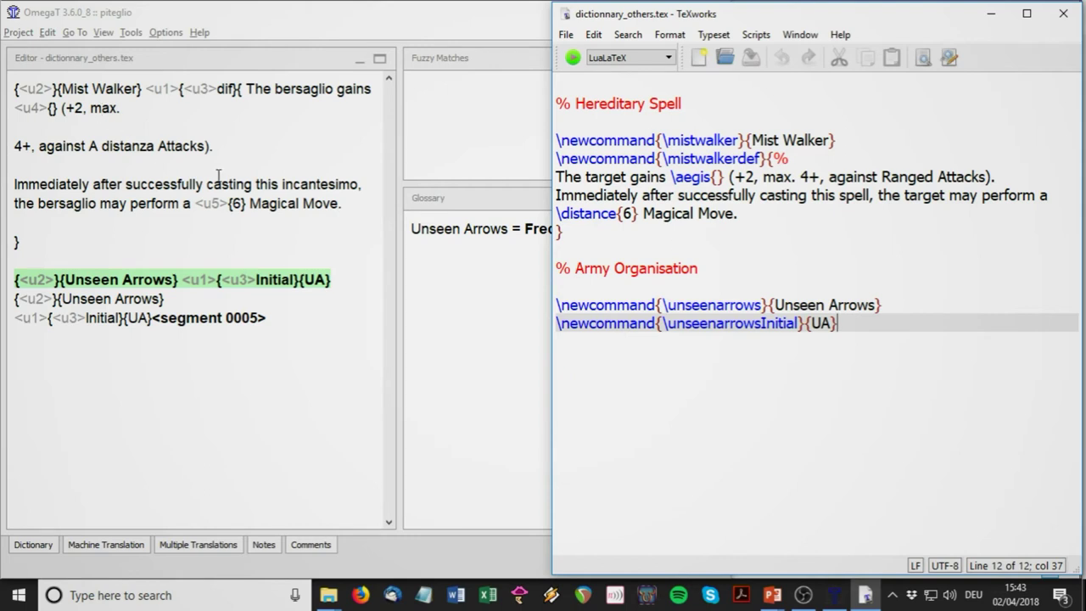
- Switch to OmegaT and replace "Mist Walker" in the first segment's translation with the glossary entry "Camminatore di bruma"
click(61, 88)
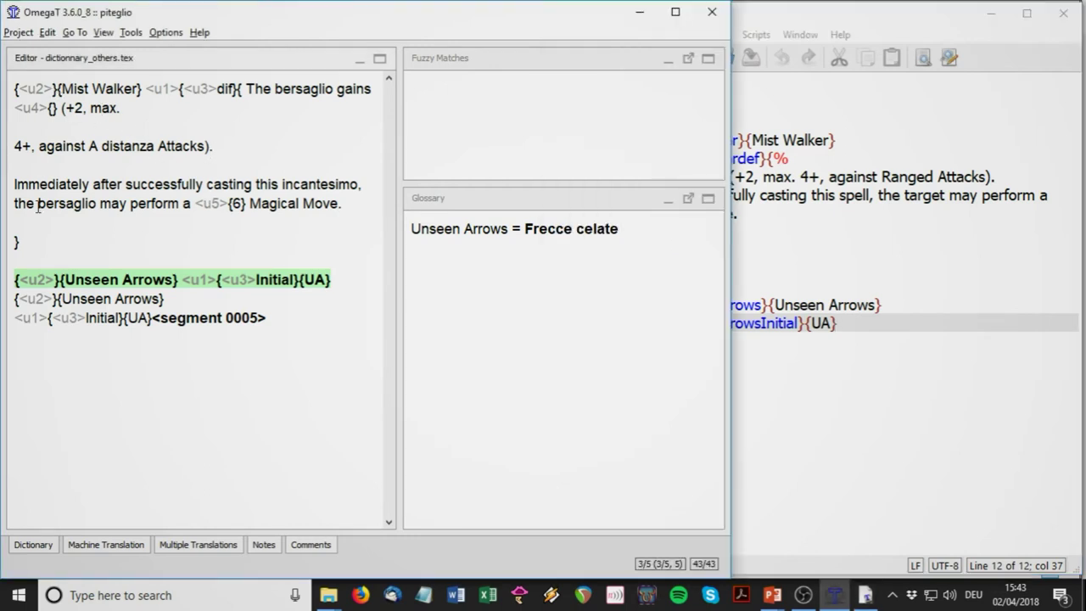
click(75, 89)
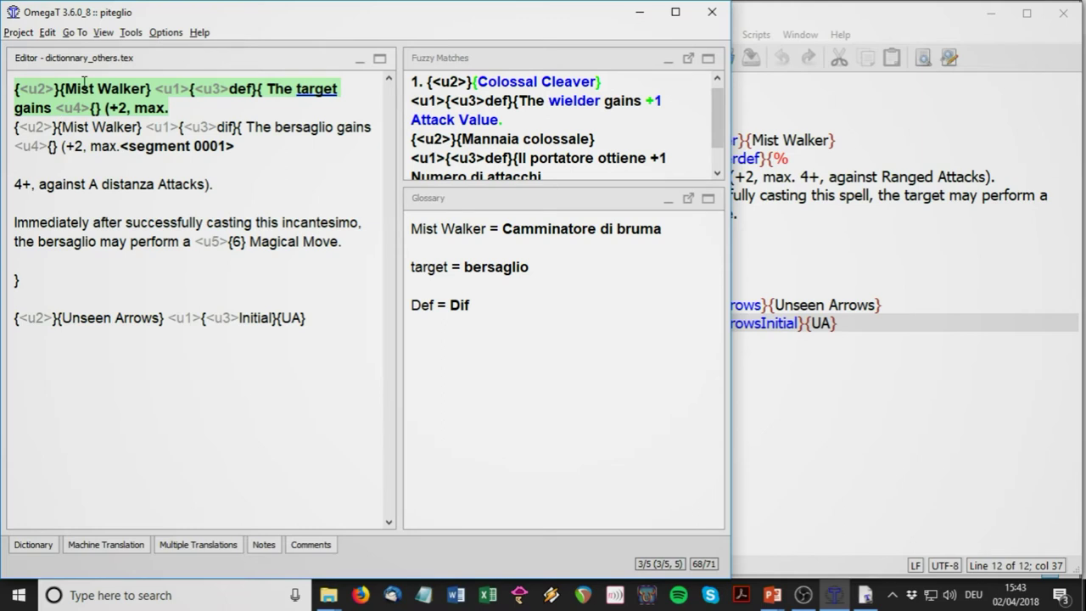
key(ctrl+shift+Right)
key(ctrl+shift+Right)
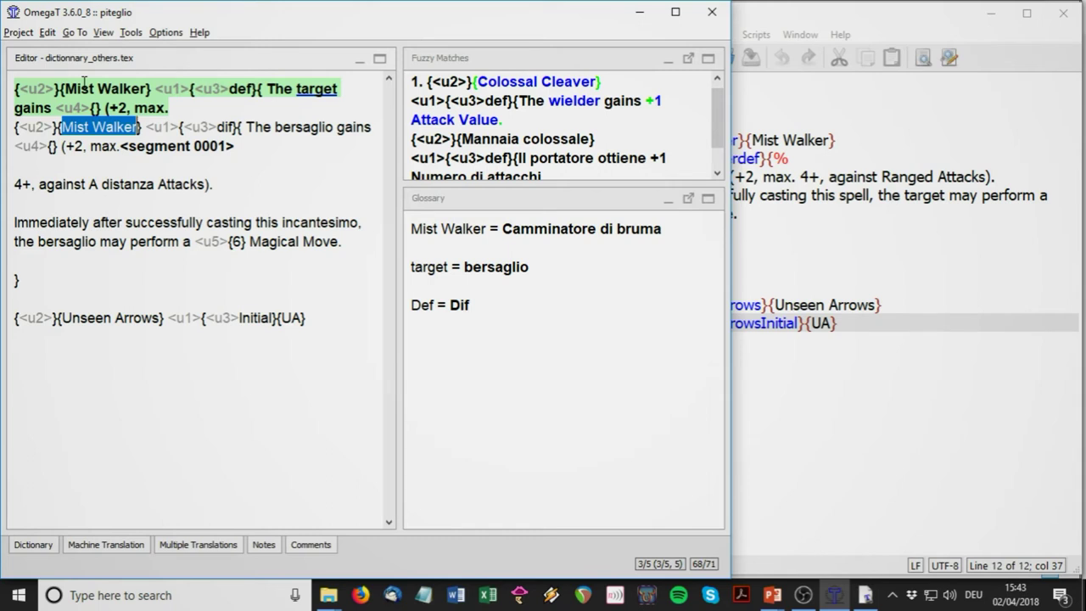
key(ctrl+space)
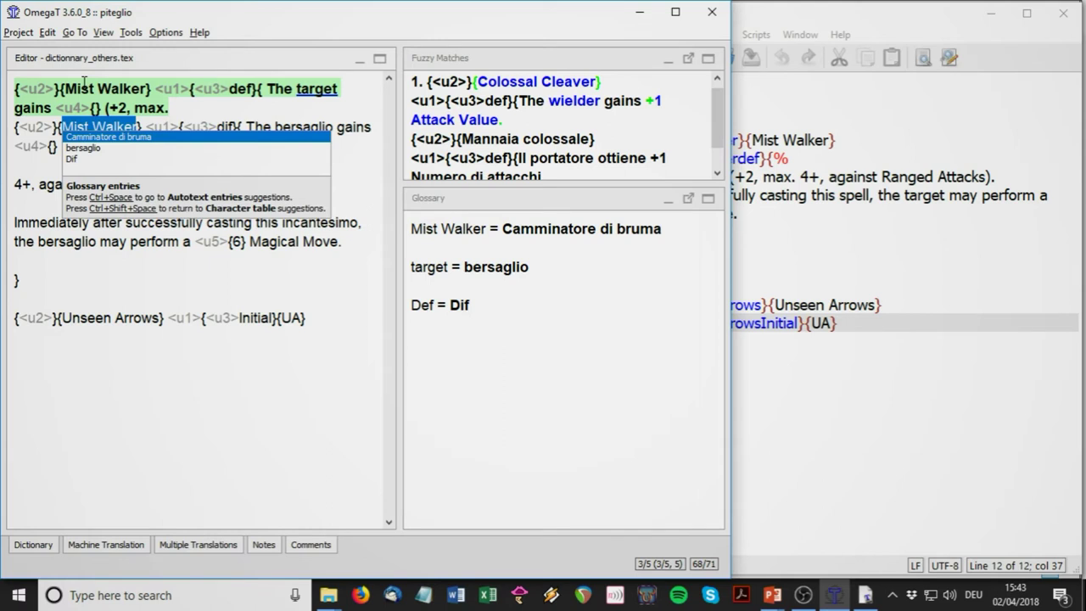
key(Return)
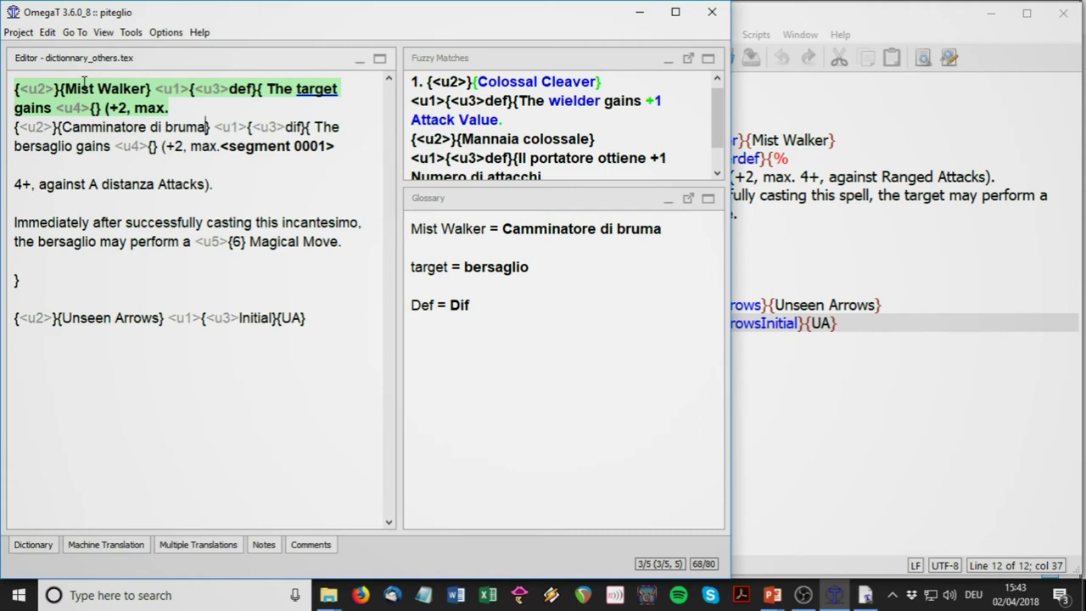
- Translate "The" as "Il" and "gains" as "ottiene" in the first segment
key(Right)
key(ctrl+Right)
key(ctrl+Right)
key(ctrl+Right)
key(ctrl+Right)
key(ctrl+shift+Right)
text(Il)
key(ctrl+Right)
key(ctrl+shift+Right)
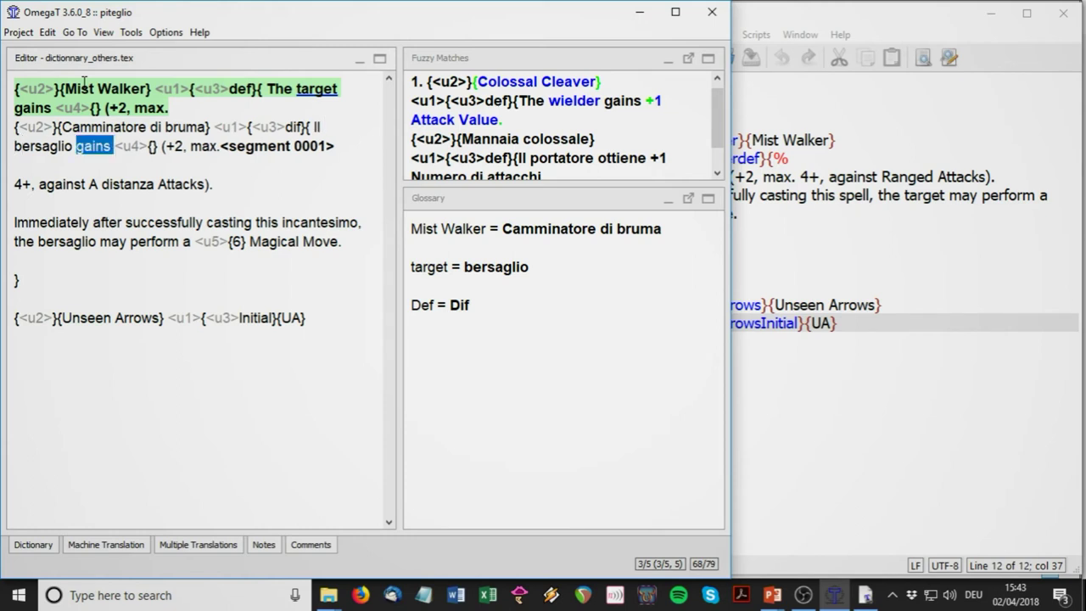
text(ottiene)
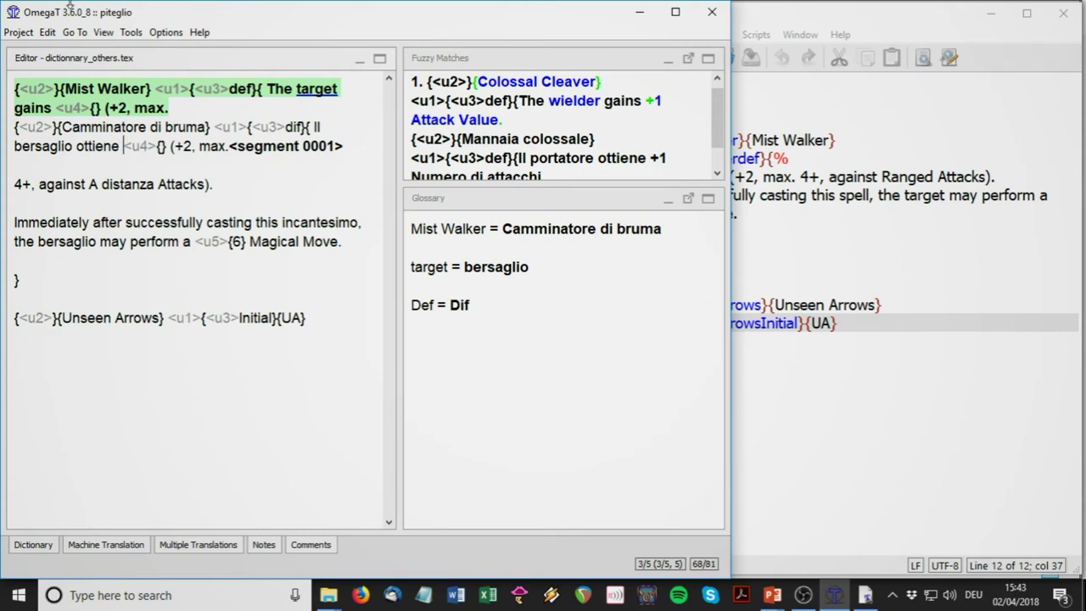
- Compare with the LaTeX source in TeXworks, then translate "against" as "contro" in the second OmegaT segment
click(827, 457)
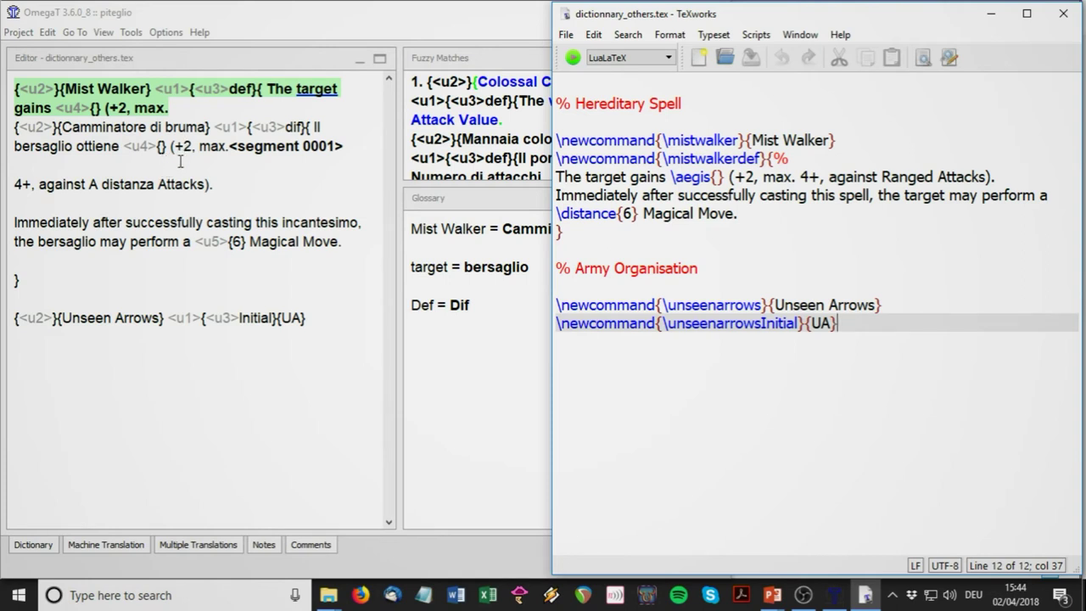
click(235, 146)
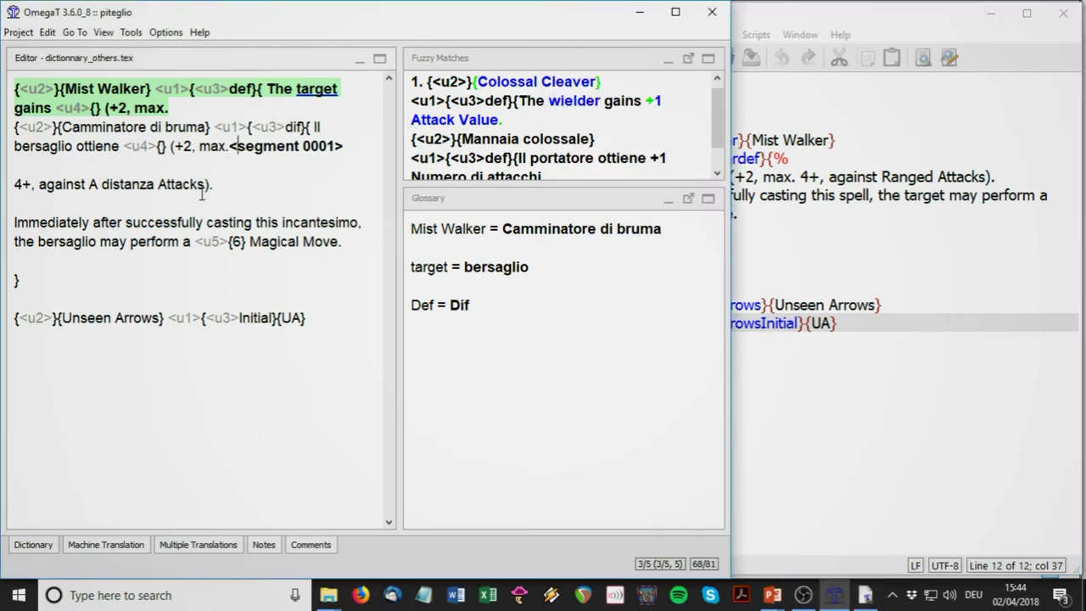
click(125, 182)
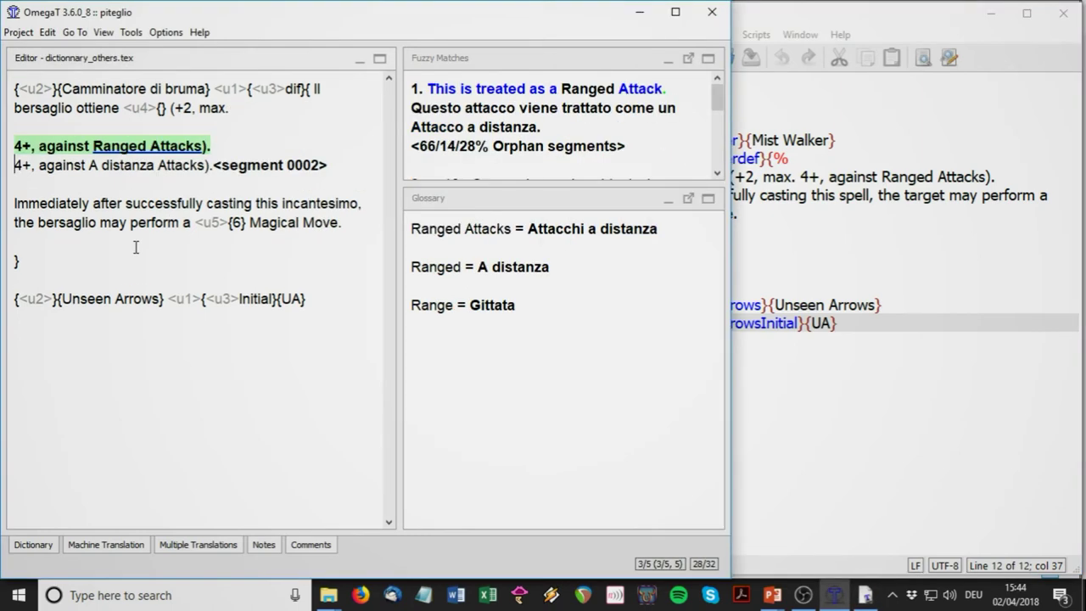
click(38, 166)
key(Right)
key(ctrl+shift+Right)
text(contro)
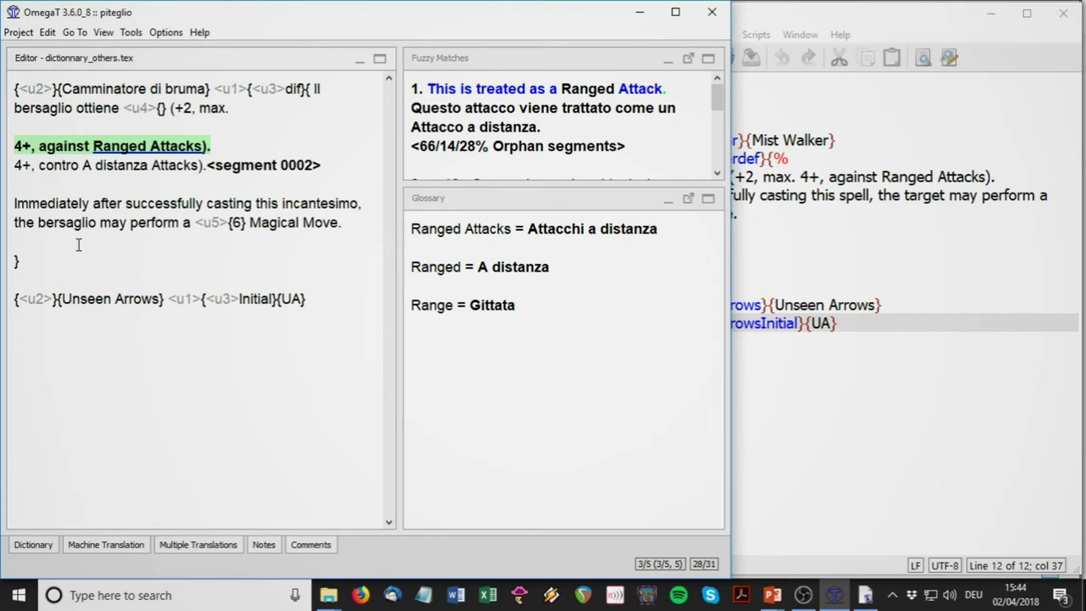
- Replace "A distanza Attacks" in the second segment with the glossary entry "Attacchi a distanza" and leave the segment
key(ctrl+shift+Right)
key(ctrl+shift+Right)
key(ctrl+shift+Right)
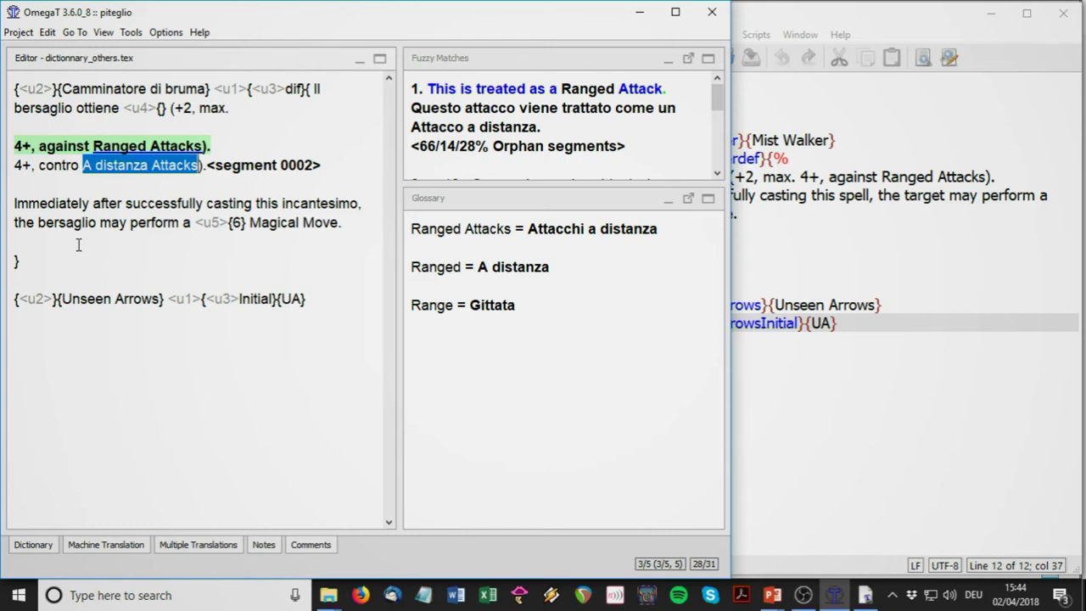
key(ctrl+space)
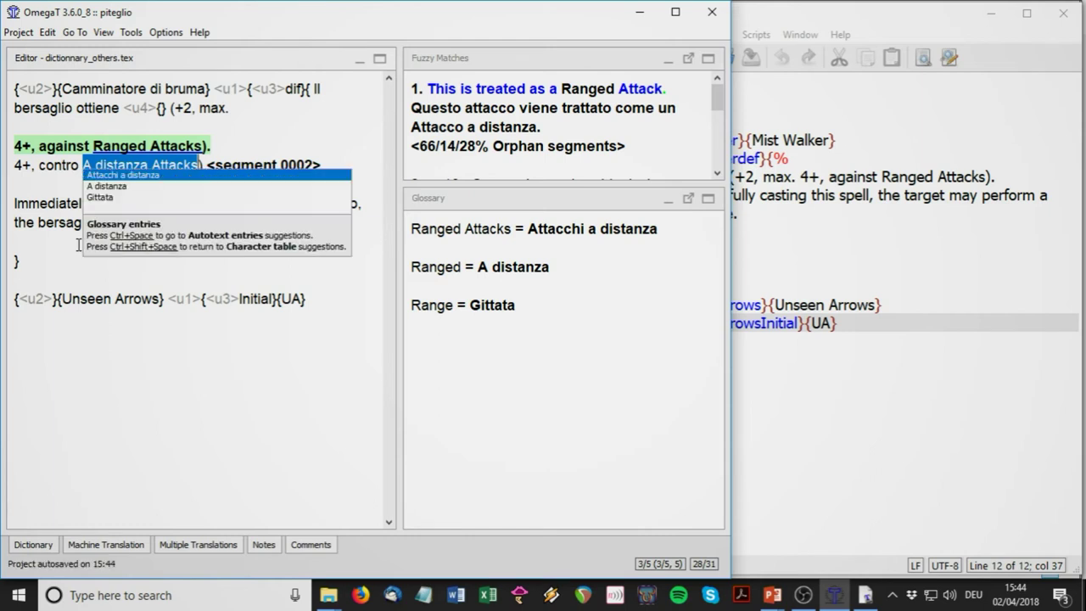
key(Return)
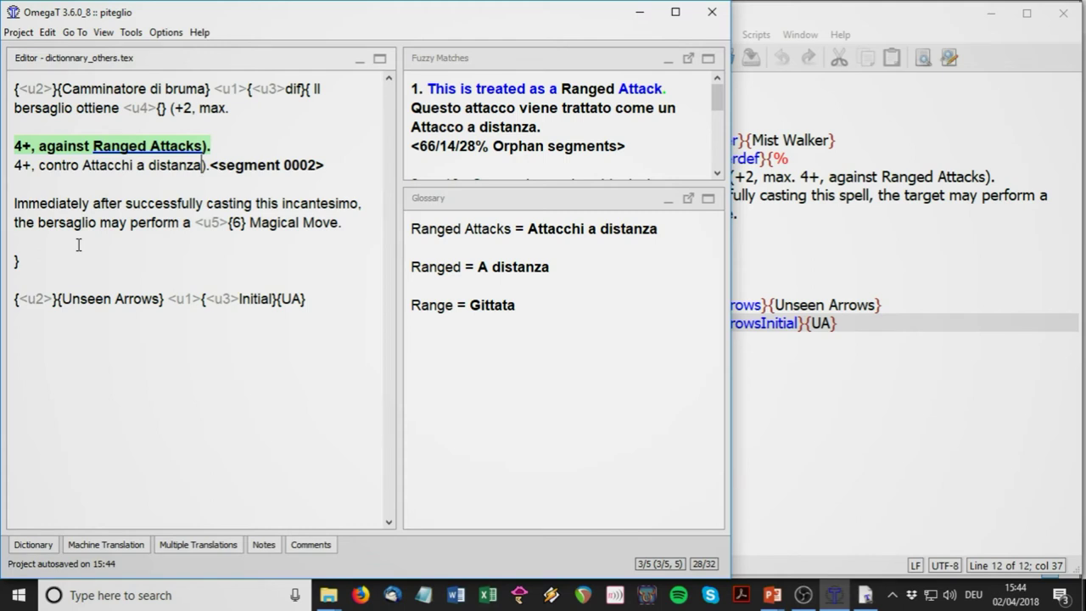
key(ctrl+u)
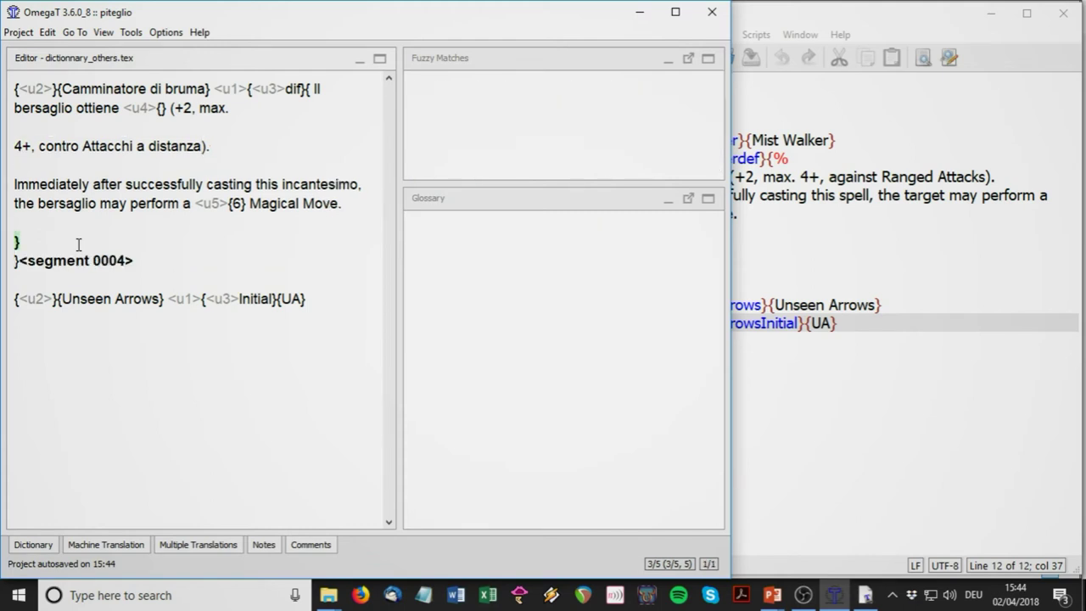
- Replace "Immediately after successfully casting this" in the third segment with "Immediatamente dopo aver lanciato questo"
double_click(69, 183)
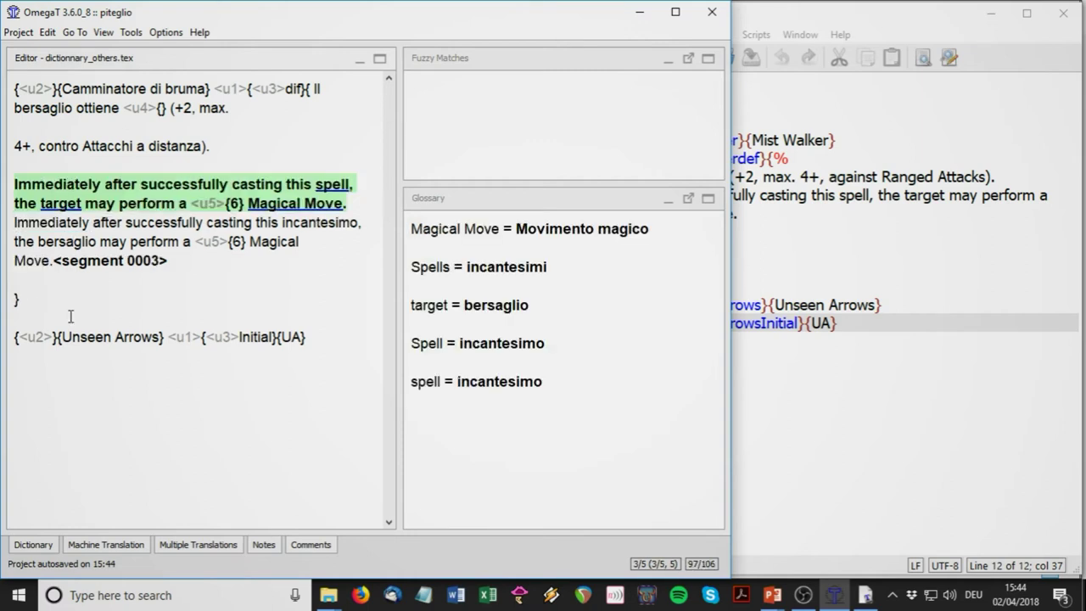
text(Immediatam)
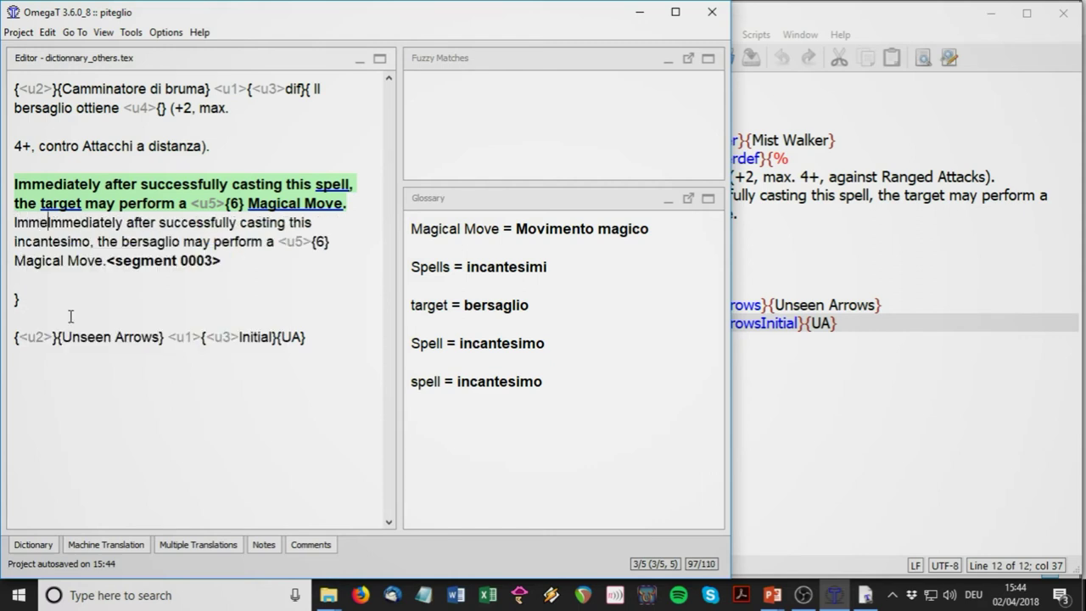
text(ente dopo a)
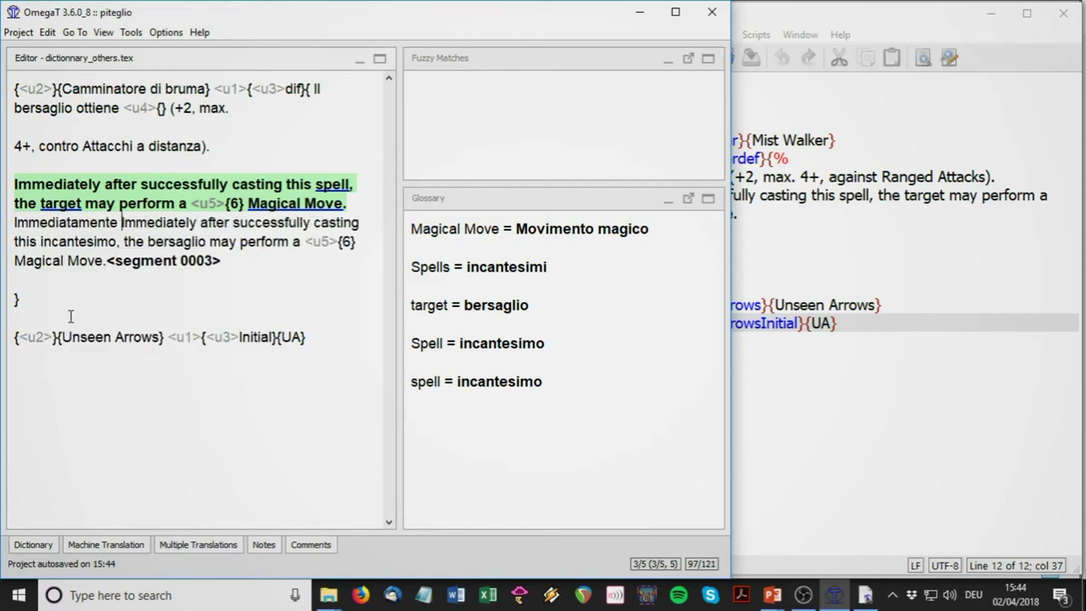
text(ver lanciato)
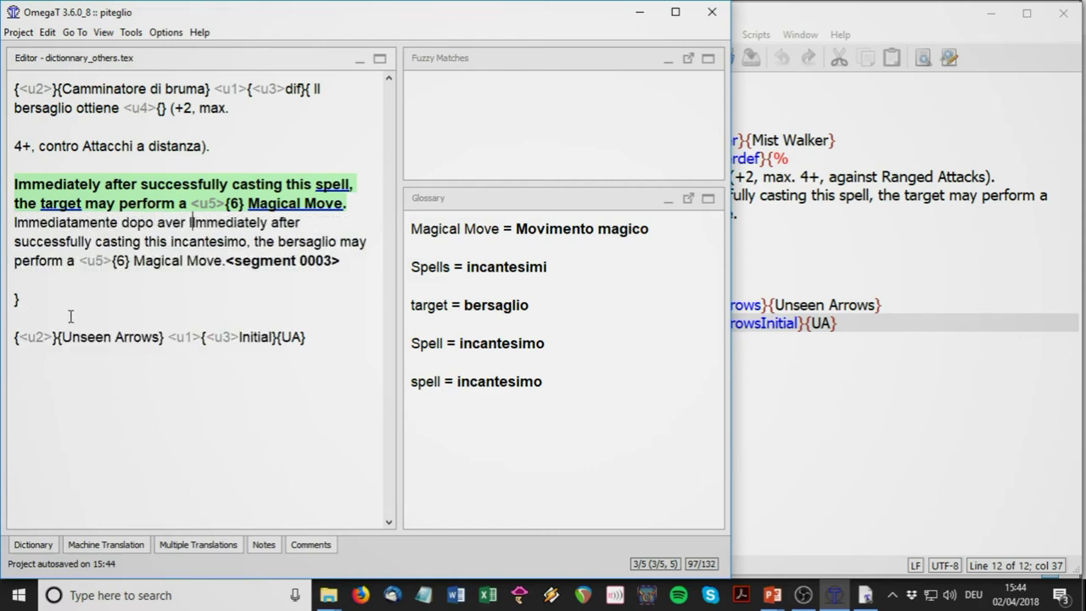
text( questo)
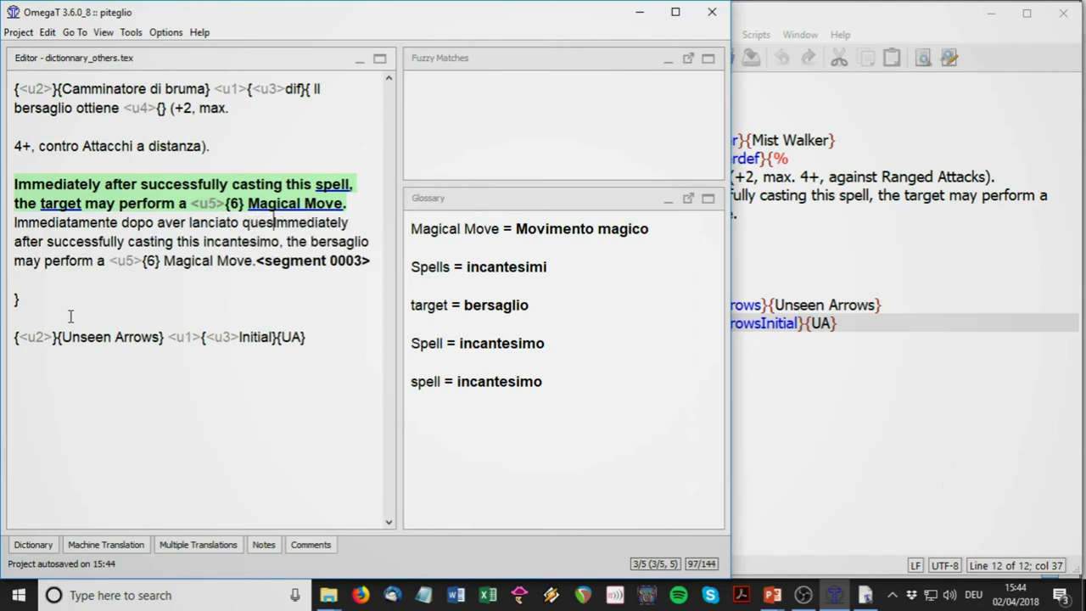
key(shift+Down)
key(ctrl+shift+Left)
key(ctrl+shift+Left)
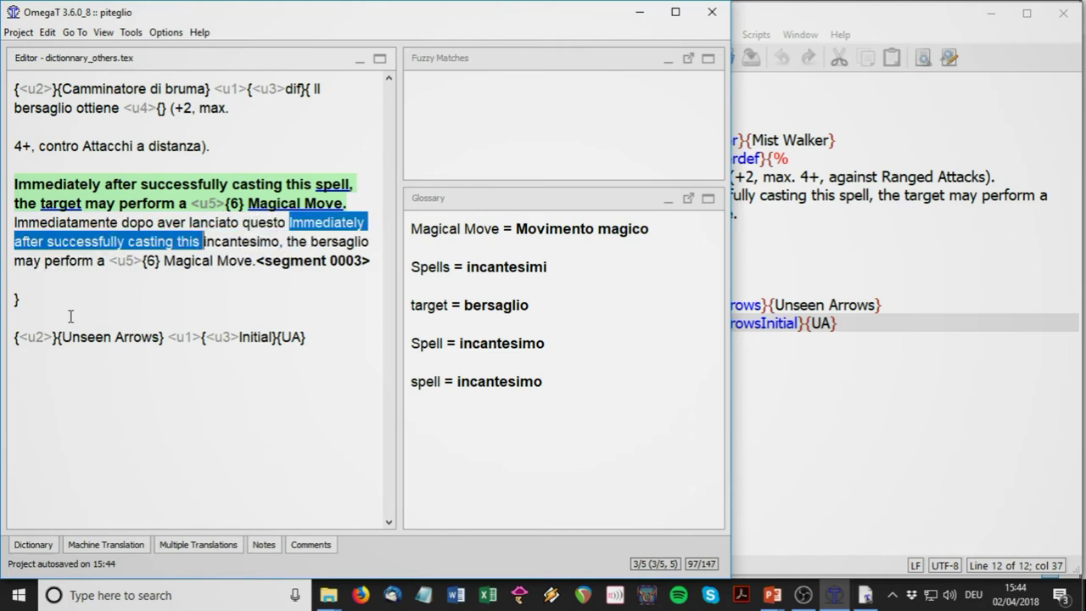
key(Delete)
- Add "con successo" after "incantesimo" in the third segment and translate "the" before "bersaglio" as "il"
key(ctrl+Right)
text(con su)
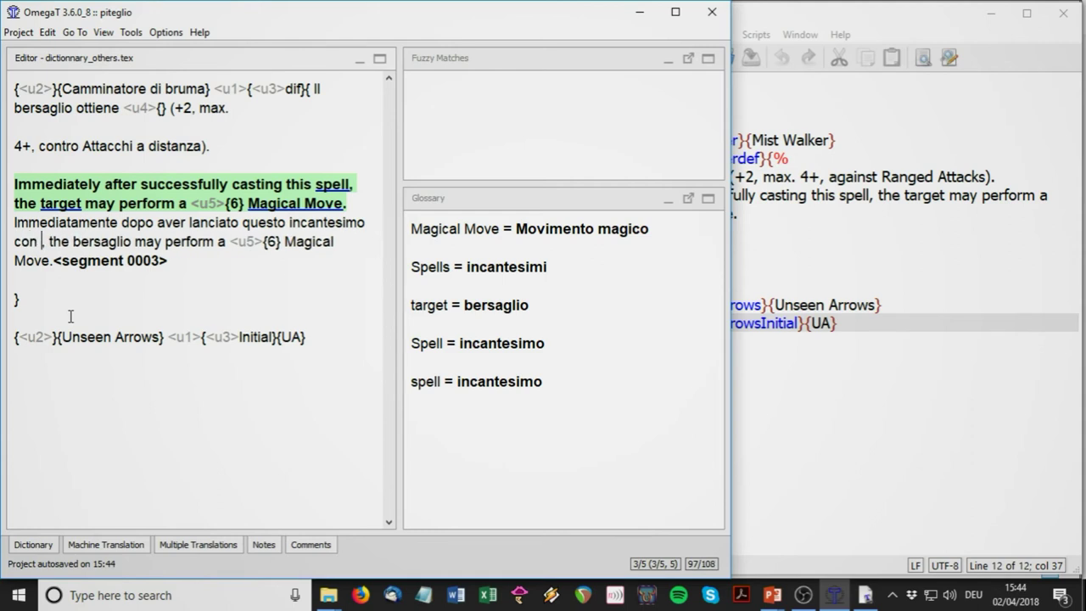
text(ccesso)
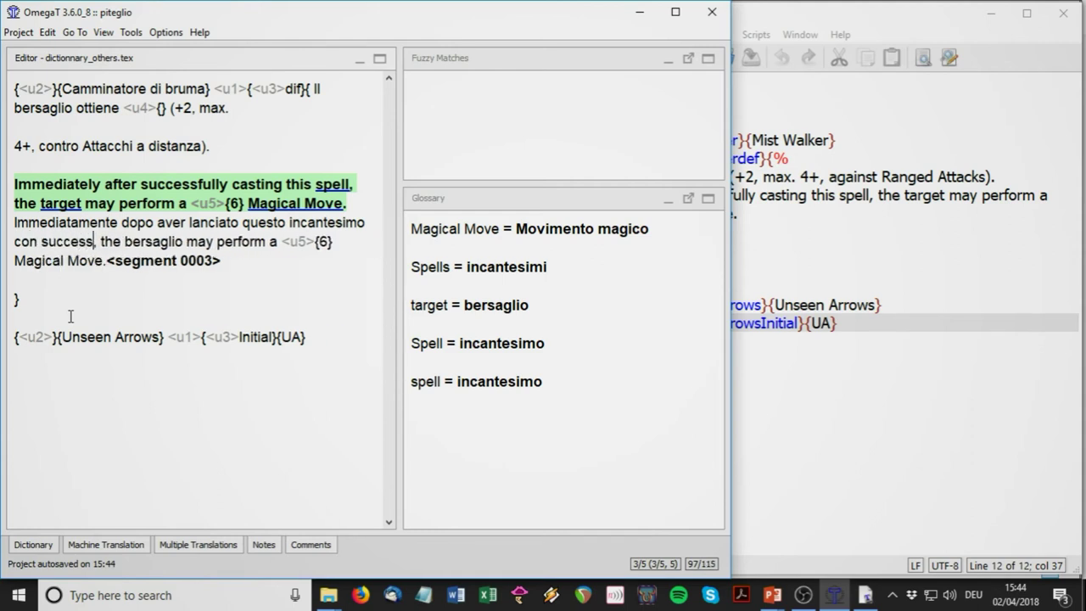
key(Right)
key(Right)
key(ctrl+shift+Right)
text(il)
- Translate "may perform" in the third segment as "può effettuare"
key(ctrl+Right)
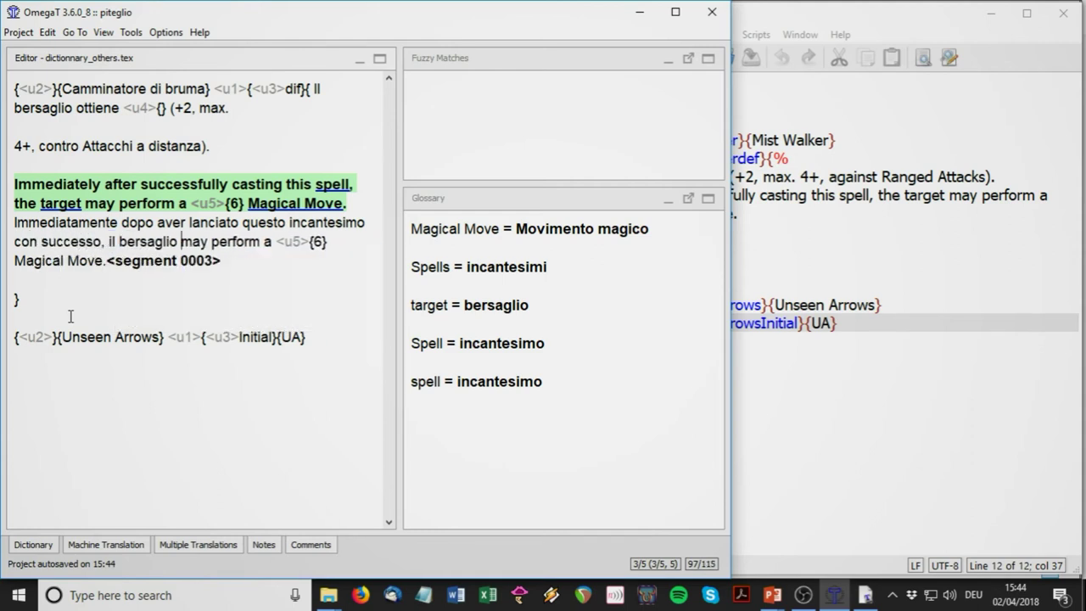
key(ctrl+Right)
key(ctrl+Left)
key(ctrl+shift+Right)
key(ctrl+shift+Right)
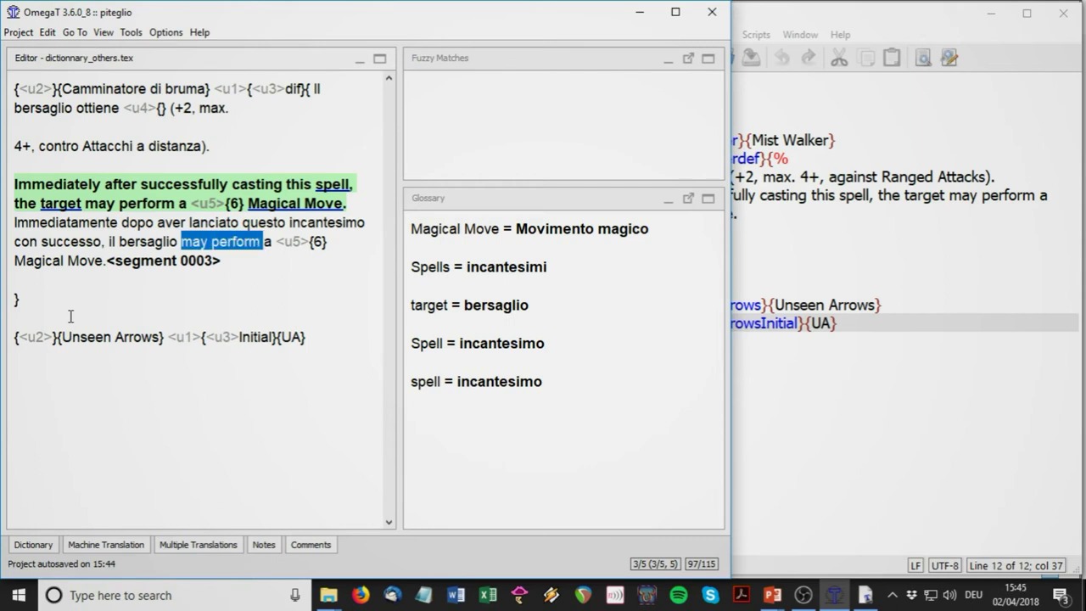
text(può effettuare )
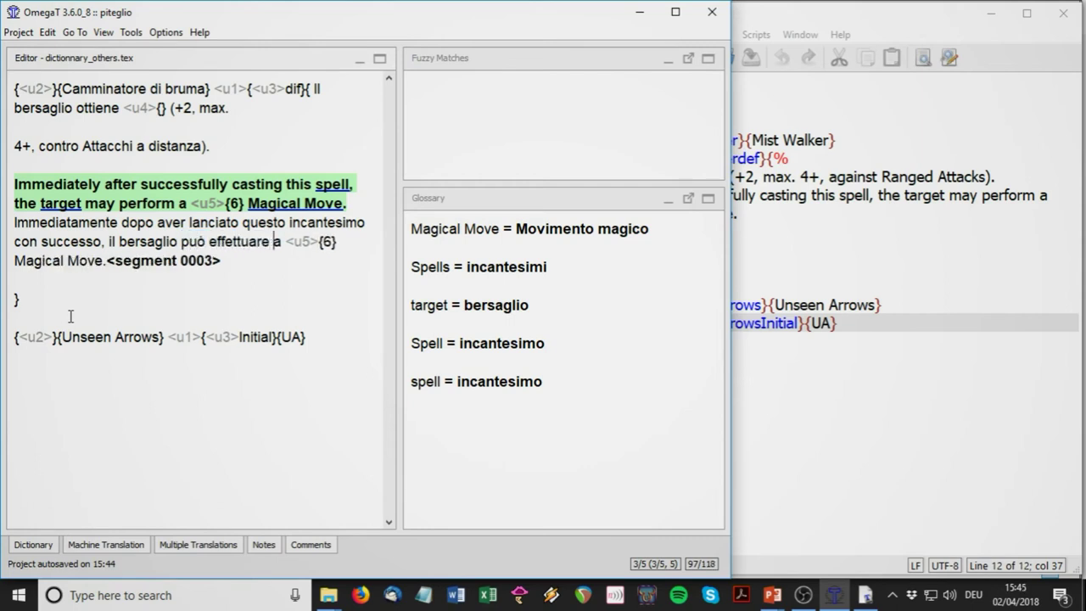
- In the third segment, replace "a" with "un", the glossary entry "Movimento magico" and "di" before the distance tag
text(un)
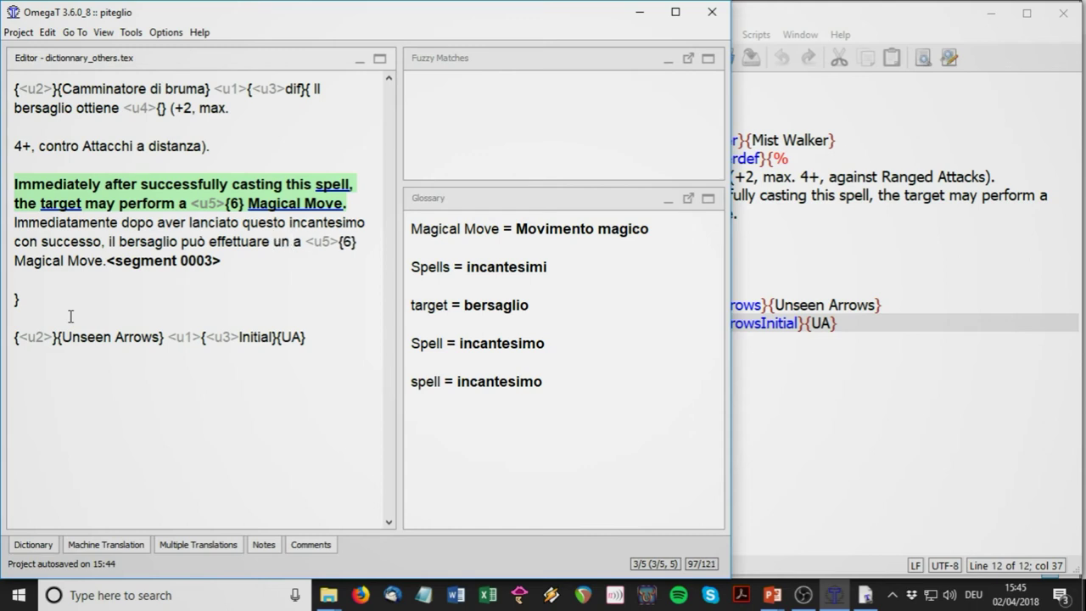
key(Delete)
key(ctrl+space)
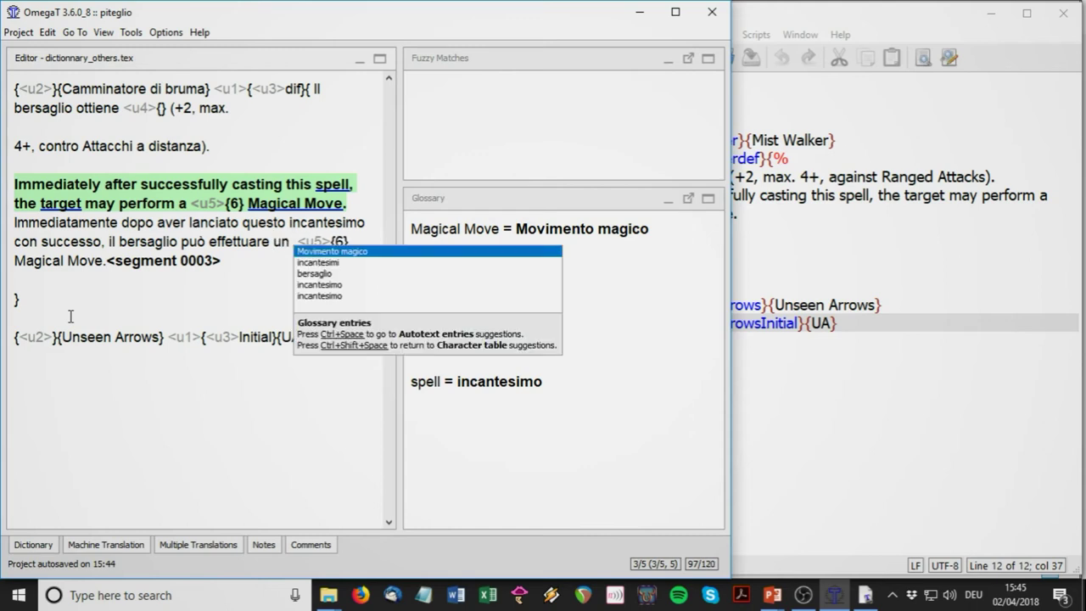
key(Return)
text(di)
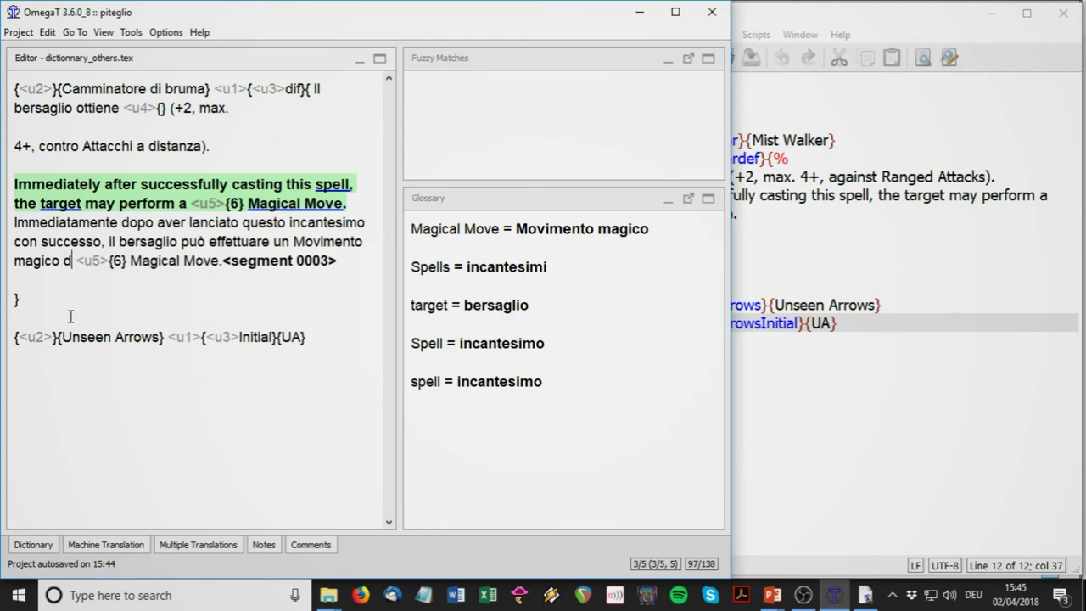
- Delete the leftover "Magical Move" after "{6}" in the third segment and advance to the fifth segment, leaving the lone brace as is
key(Right)
key(Right)
key(Right)
key(Right)
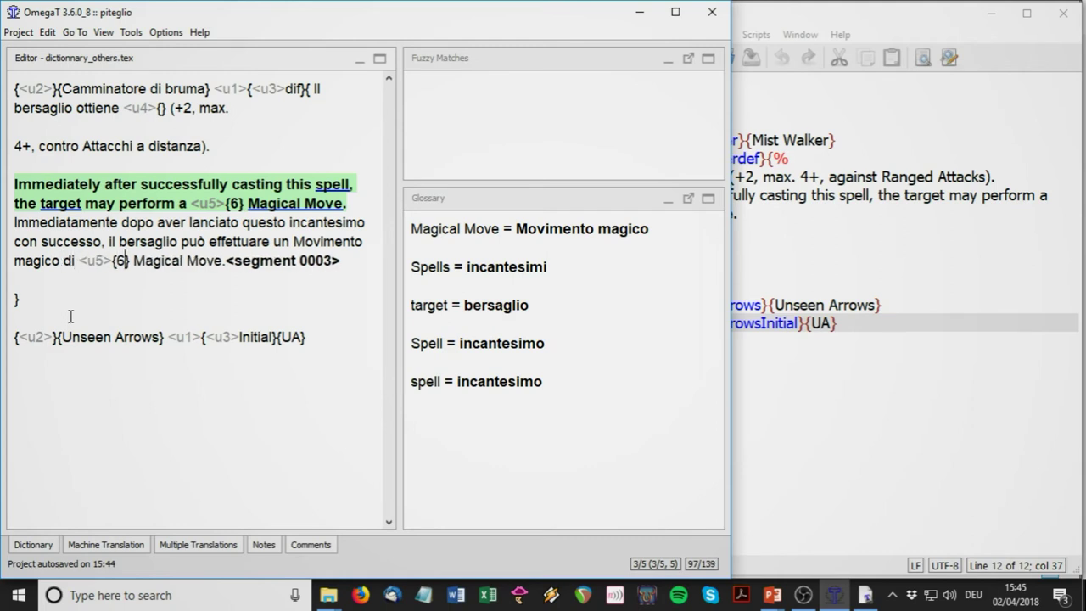
key(ctrl+shift+Right)
key(ctrl+shift+Right)
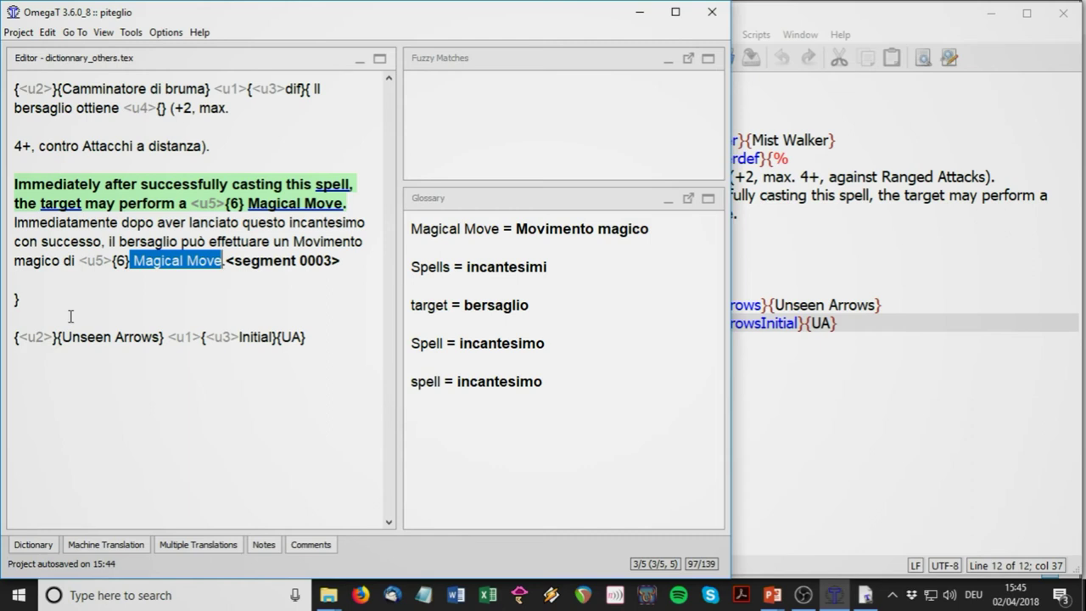
key(BackSpace)
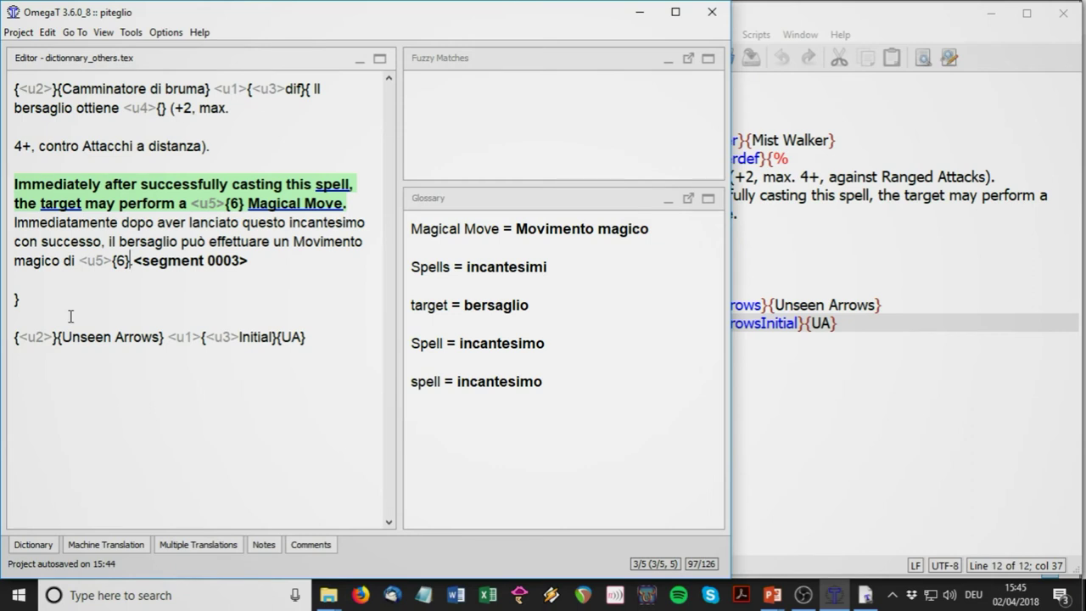
key(Return)
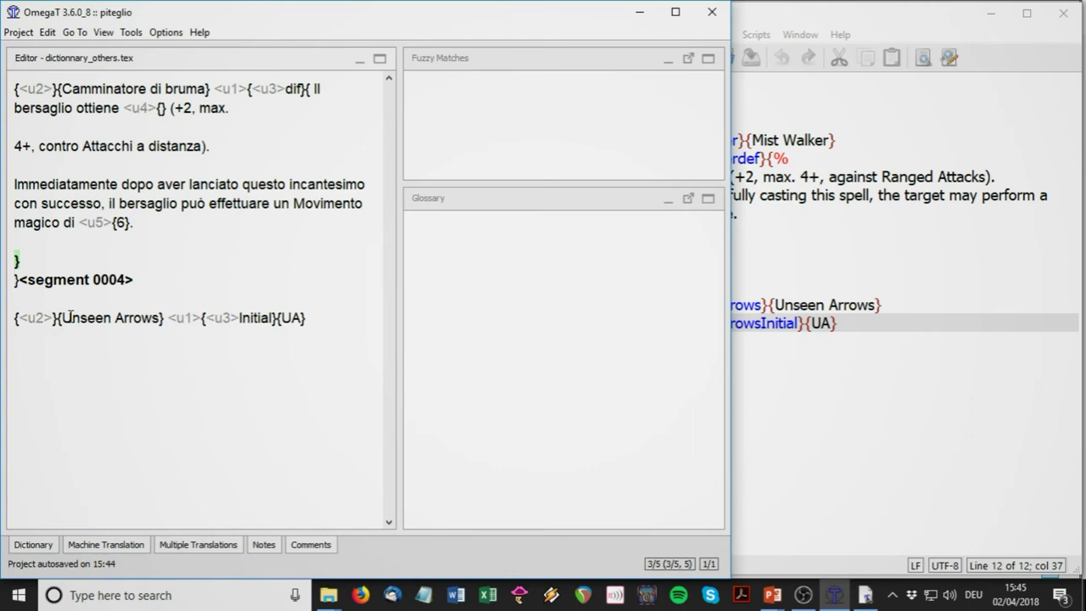
key(Return)
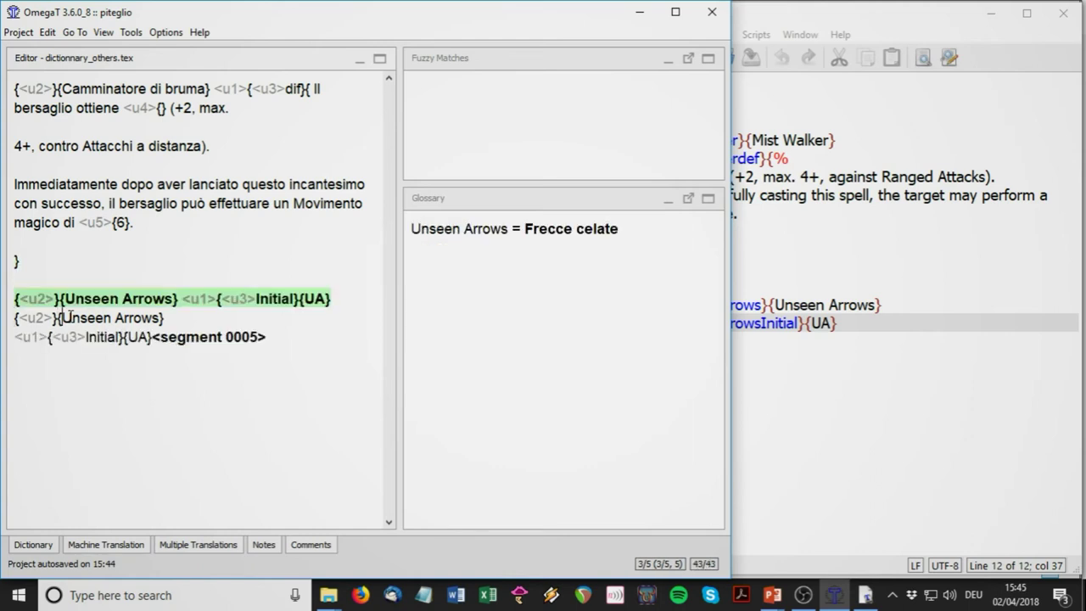
- Replace "Unseen Arrows" in the fifth segment with the glossary entry "Frecce celate"
click(63, 317)
key(shift+End)
key(shift+Left)
key(ctrl+space)
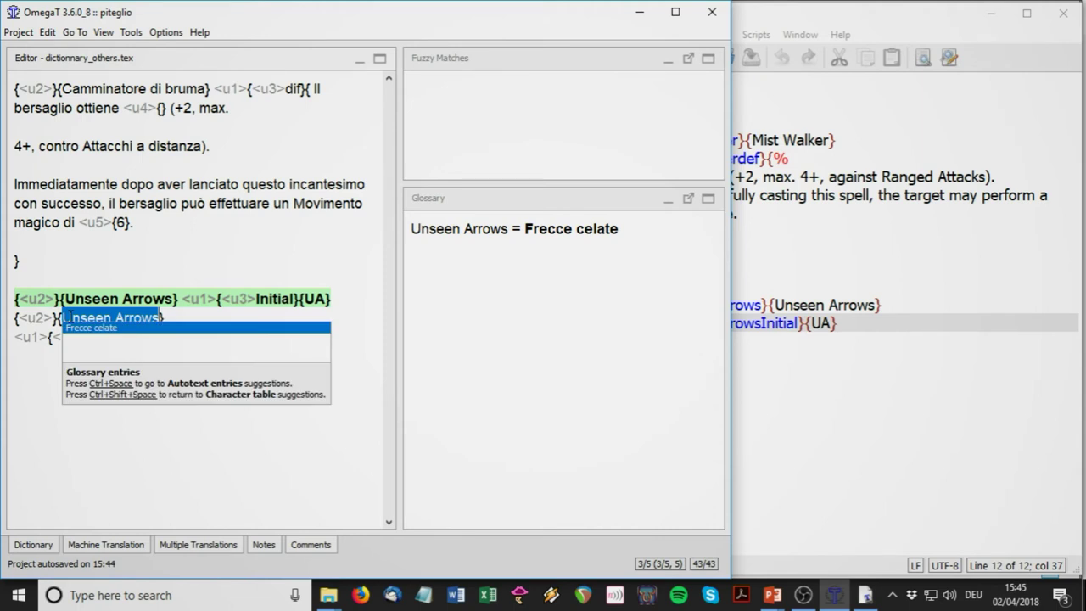
key(Return)
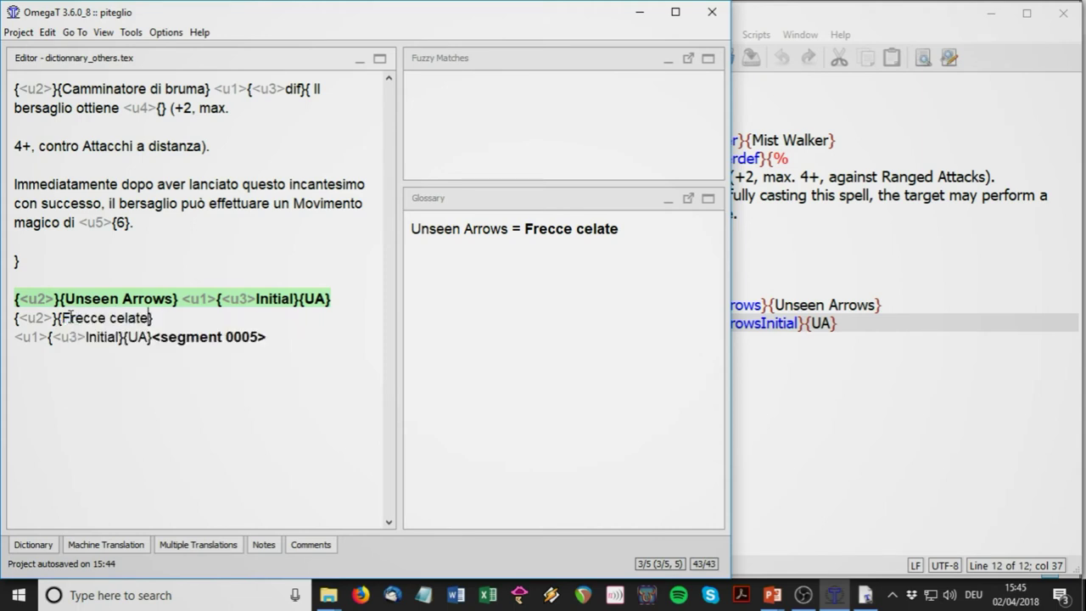
- Change the initials "UA" in the fifth segment to "FC"
key(Down)
key(Left)
key(shift+Left)
key(shift+Left)
text(FC)
- Check the command names in the LaTeX source and correct "dif" to "def" in the first segment's translation
click(795, 254)
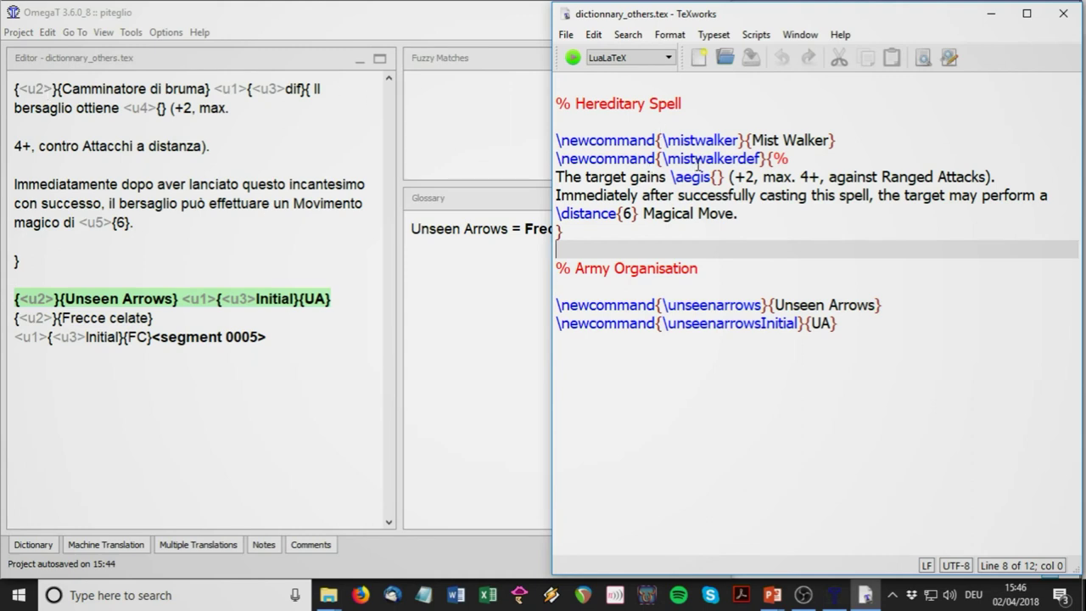
click(293, 90)
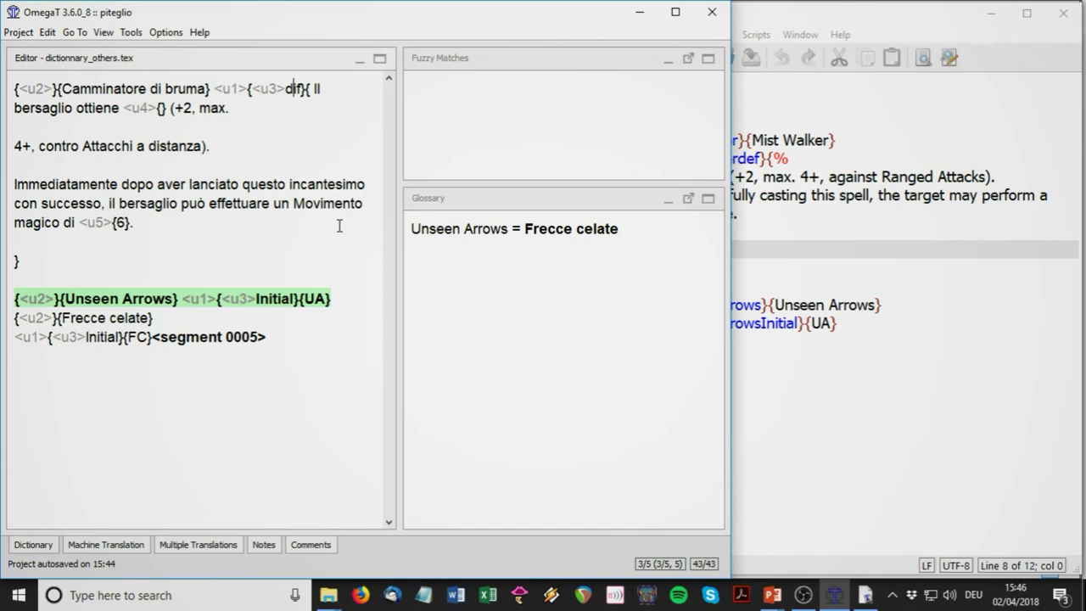
text(e)
key(BackSpace)
click(293, 90)
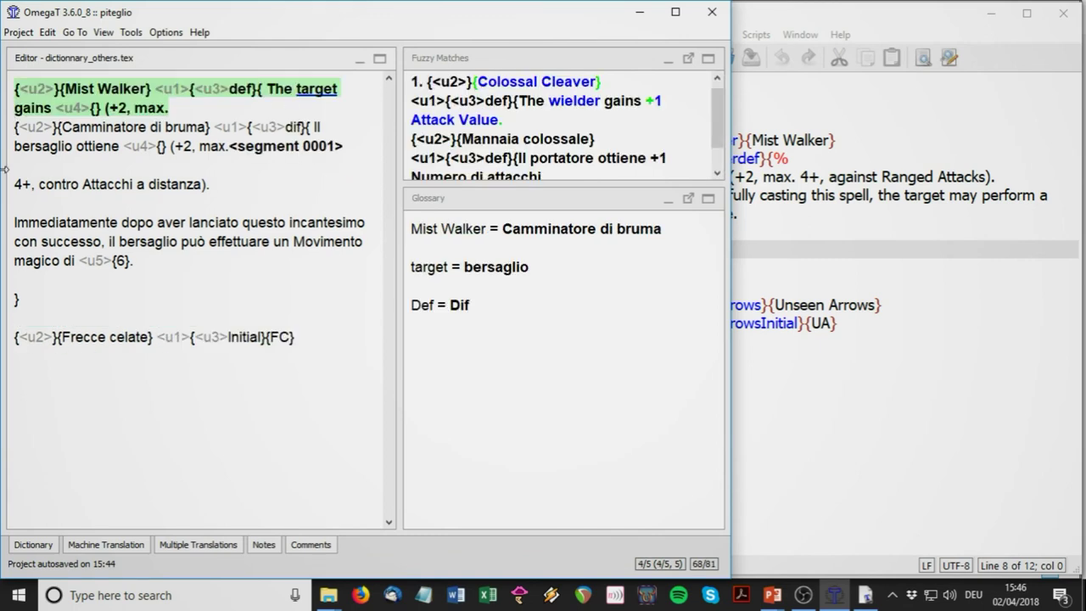
double_click(293, 127)
text(d)
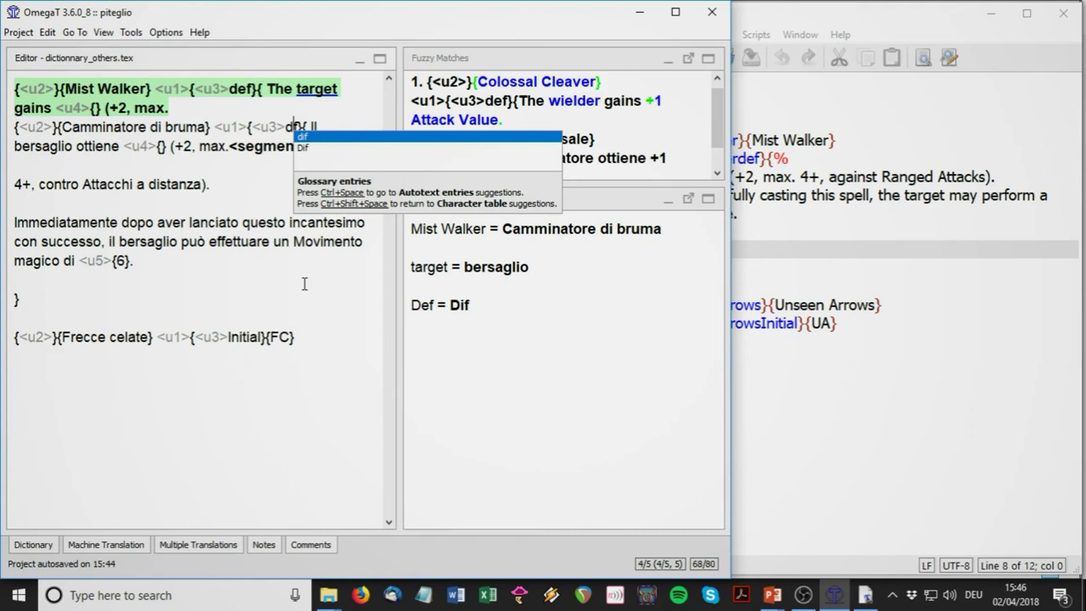
text(e)
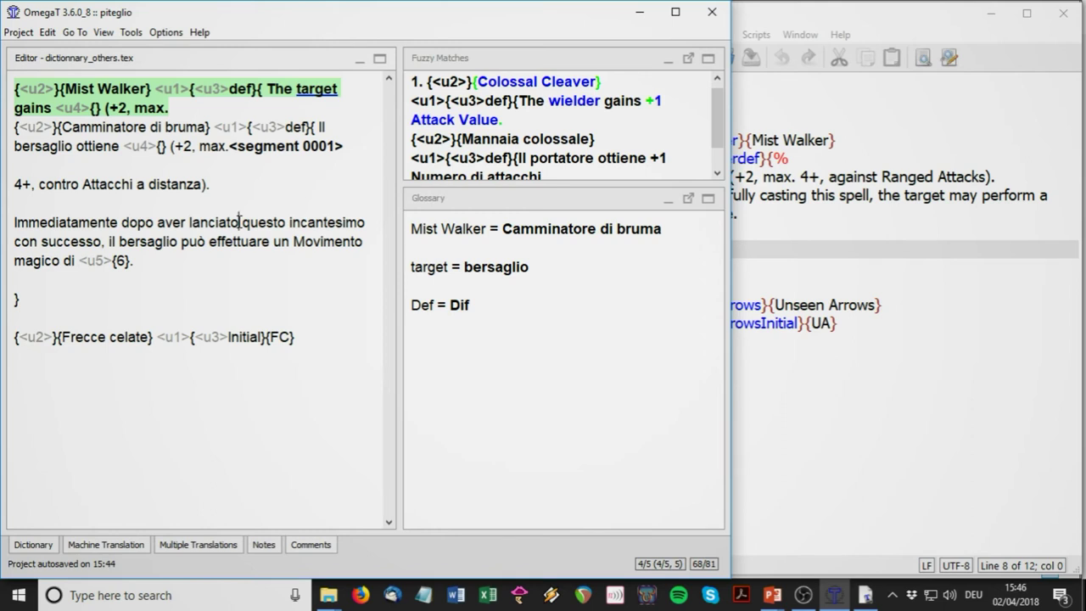
- Create the project's translated documents and close OmegaT
click(841, 386)
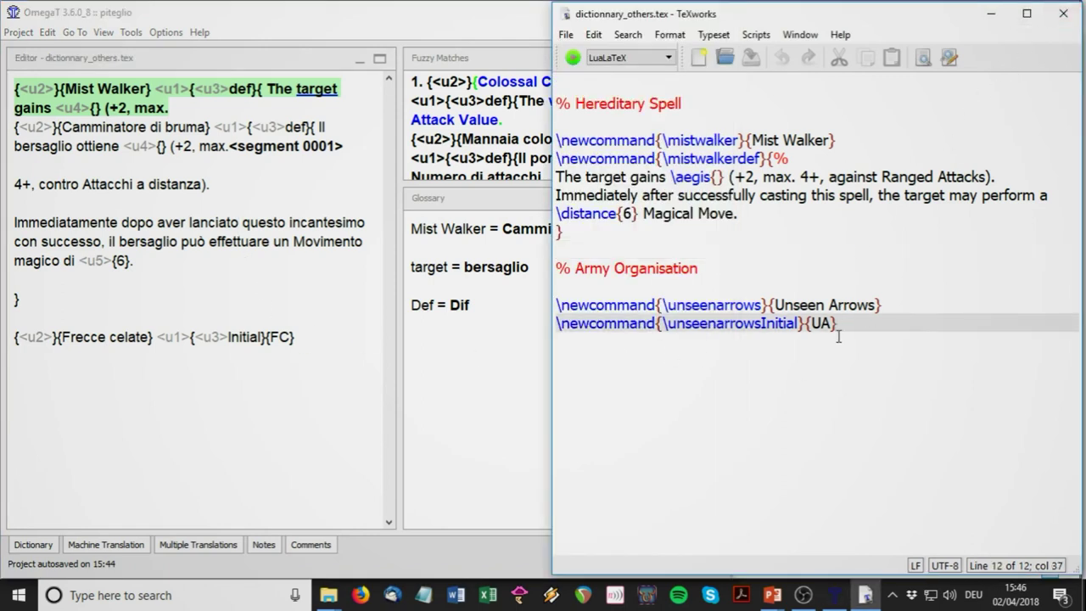
click(280, 199)
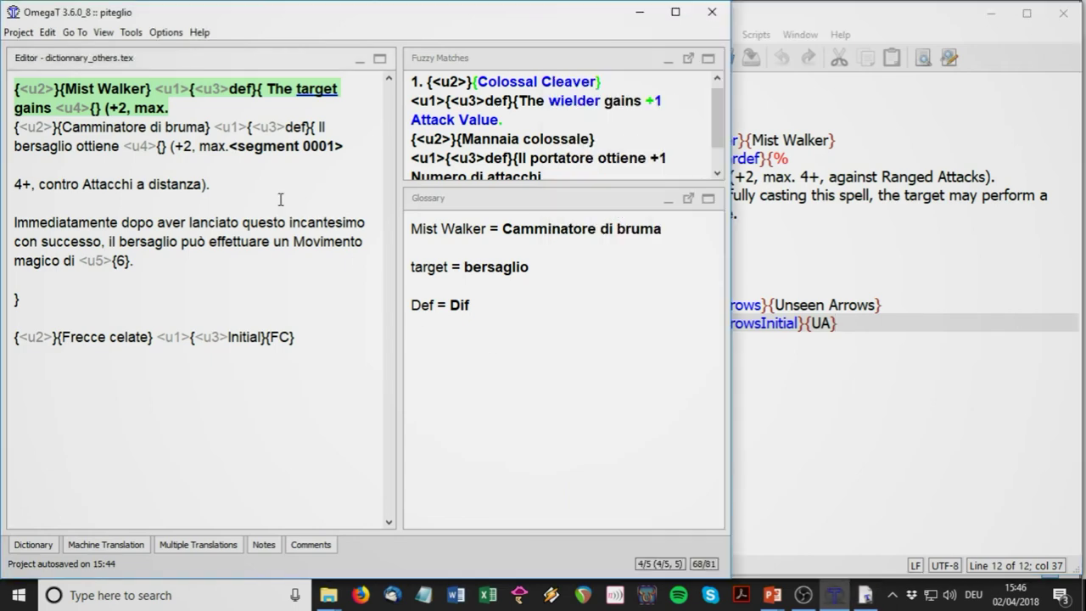
click(19, 34)
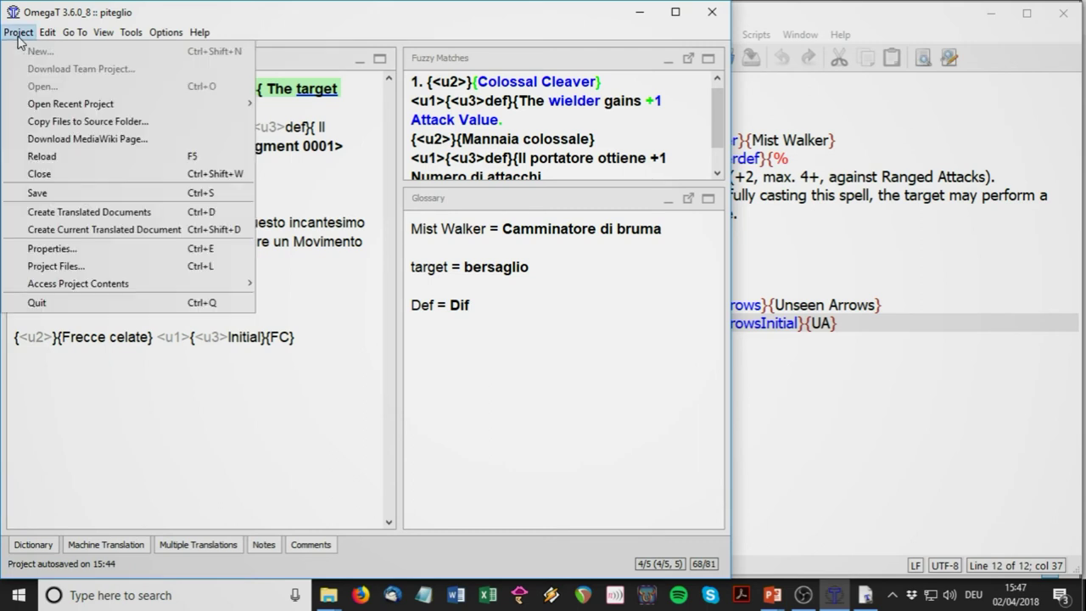
click(75, 212)
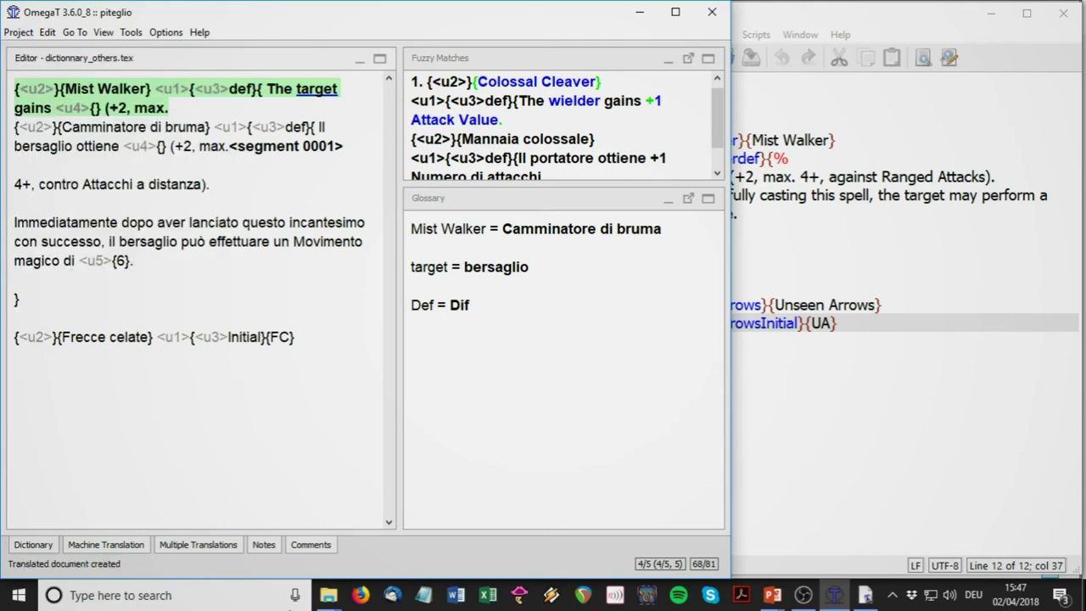
click(710, 14)
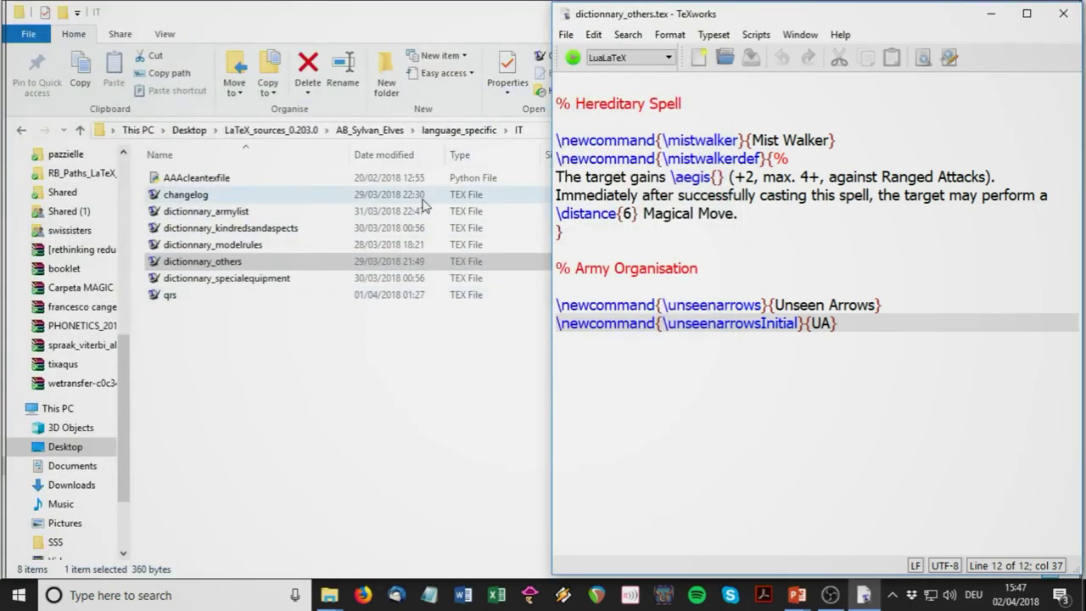
- Switch to the piteglio project folder in File Explorer and copy the translated dictionnary_others file from its target folder
mouse_move(327, 573)
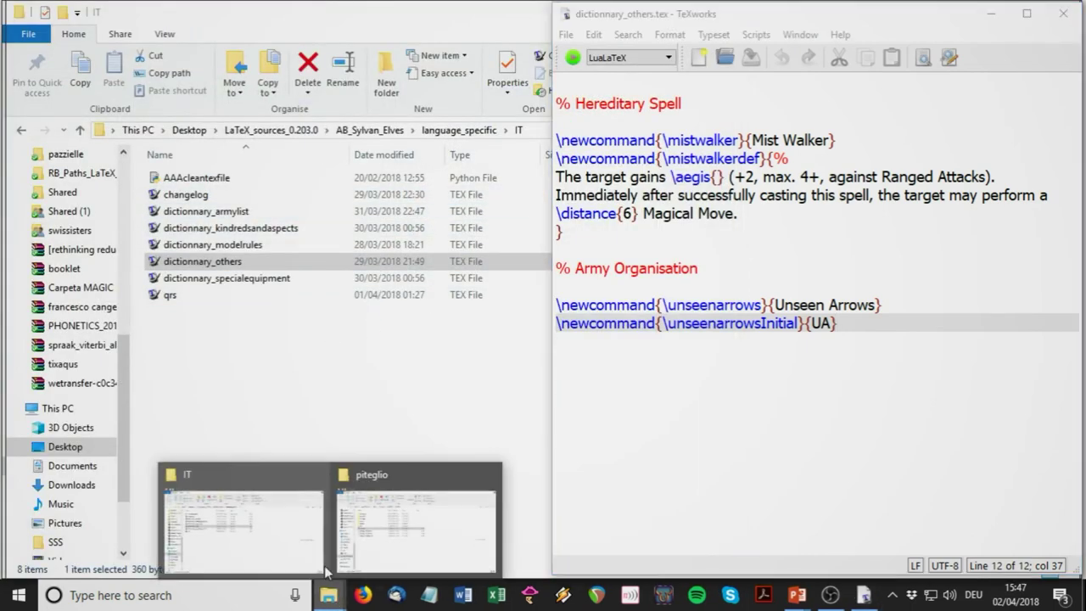
click(390, 522)
double_click(170, 246)
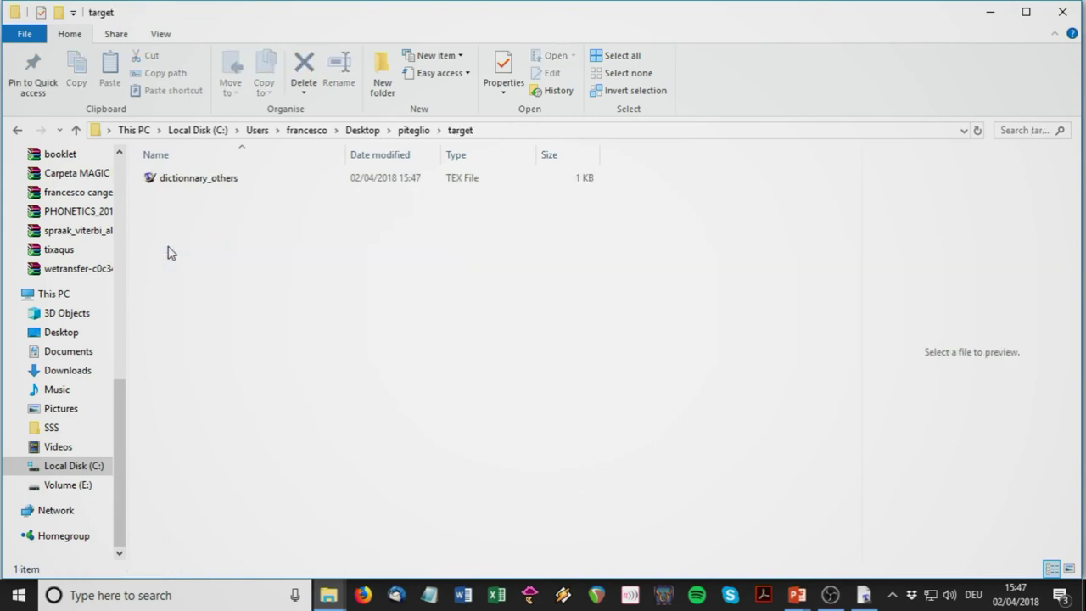
click(173, 182)
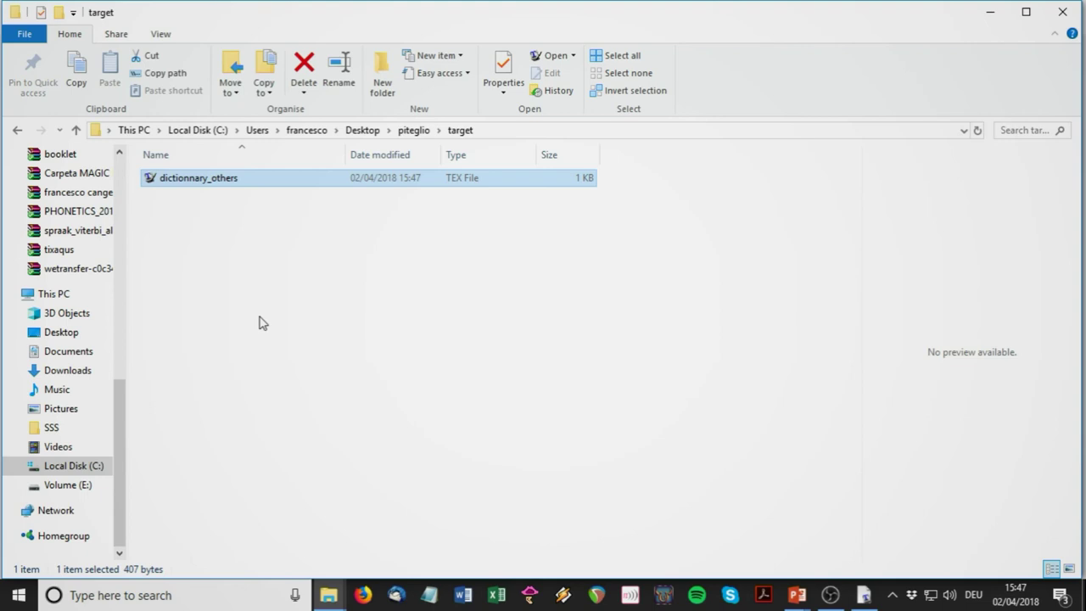
key(ctrl+c)
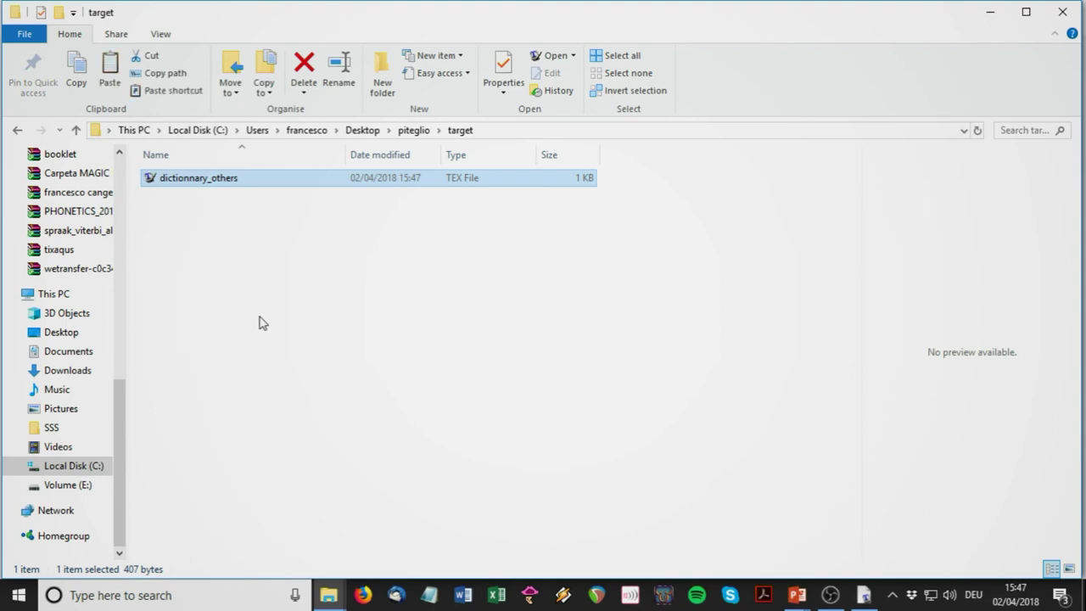
- Close the old dictionnary_others.tex in TeXworks and replace that file in the Sylvan Elves IT folder with the copied translation
key(alt+Tab)
key(Tab)
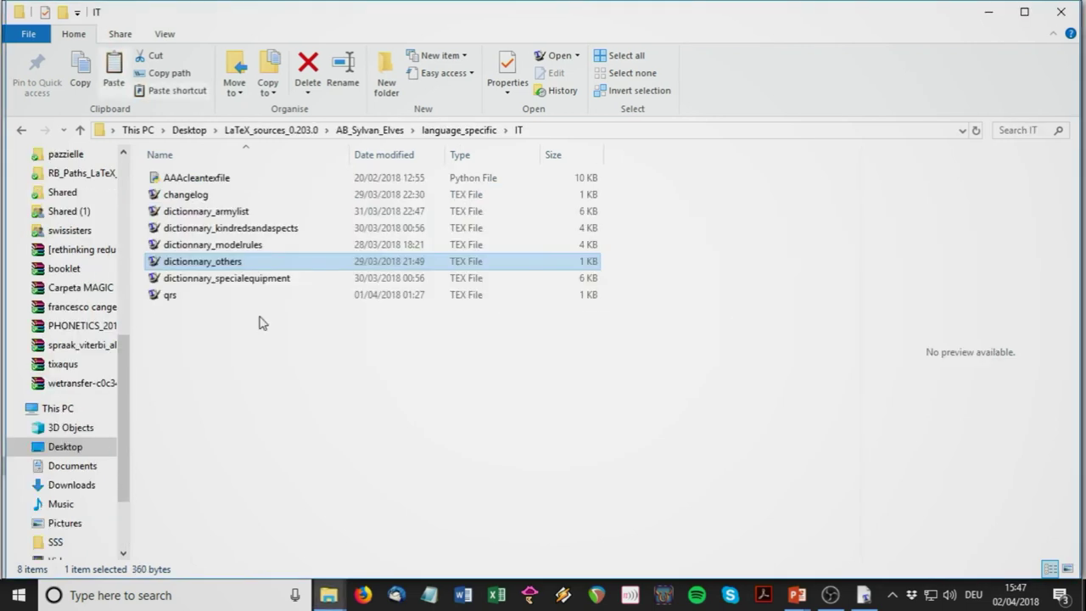
click(863, 594)
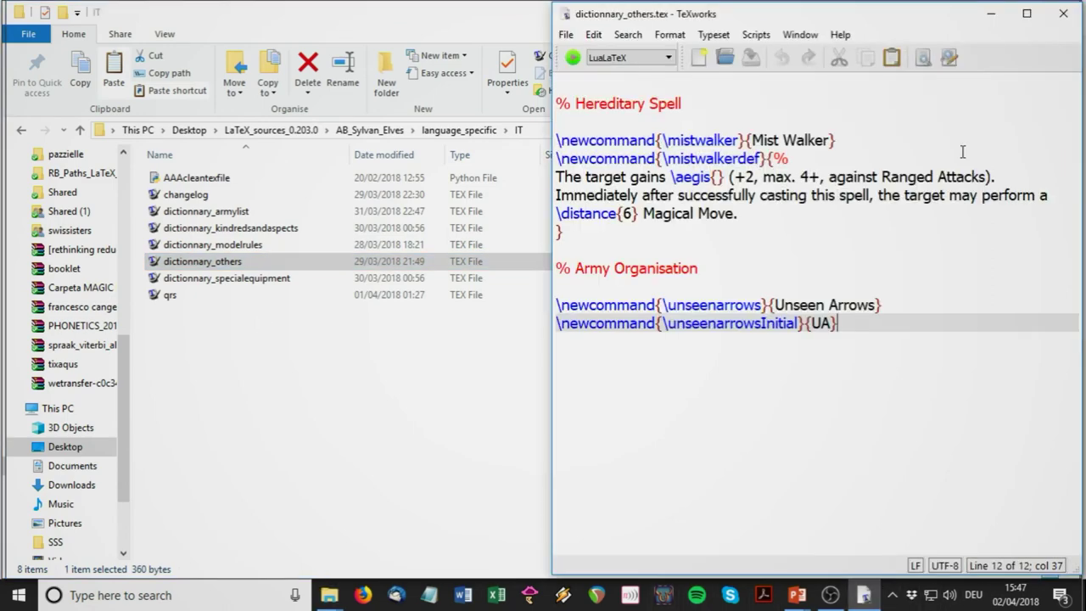
click(1063, 14)
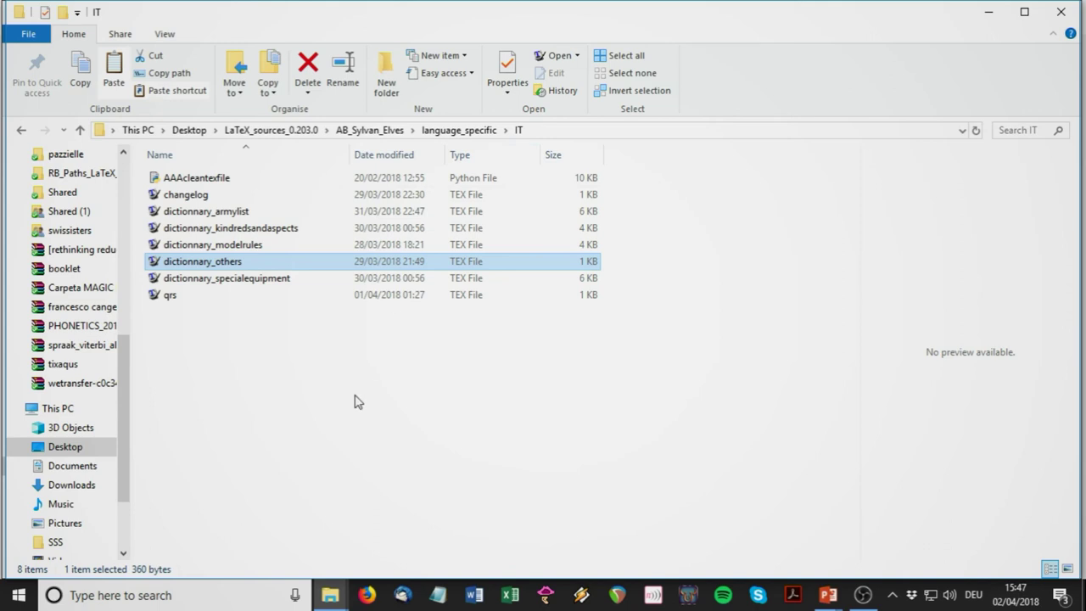
key(Delete)
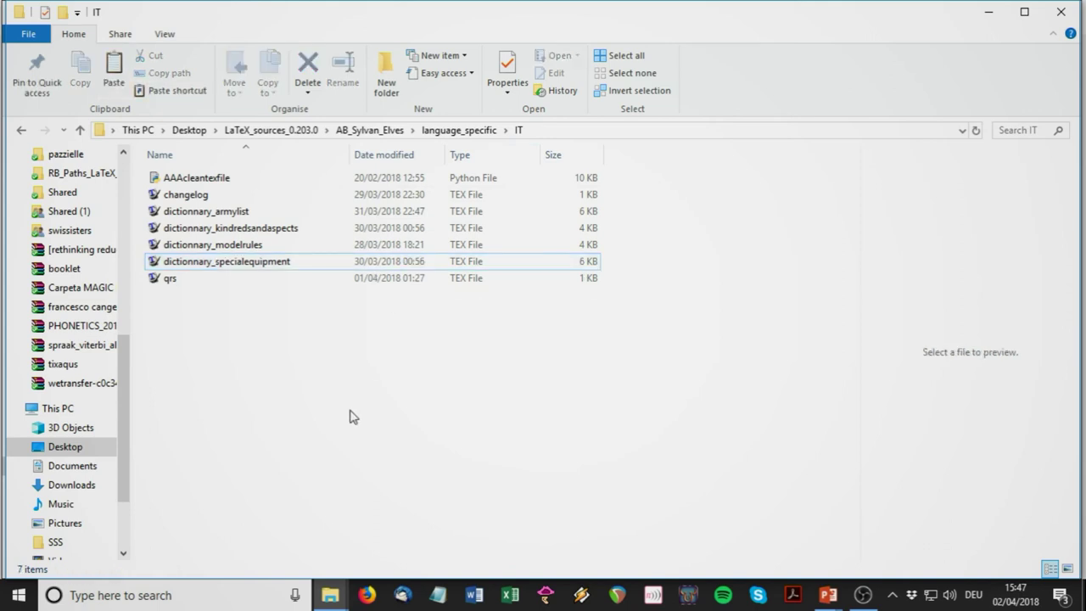
key(ctrl+z)
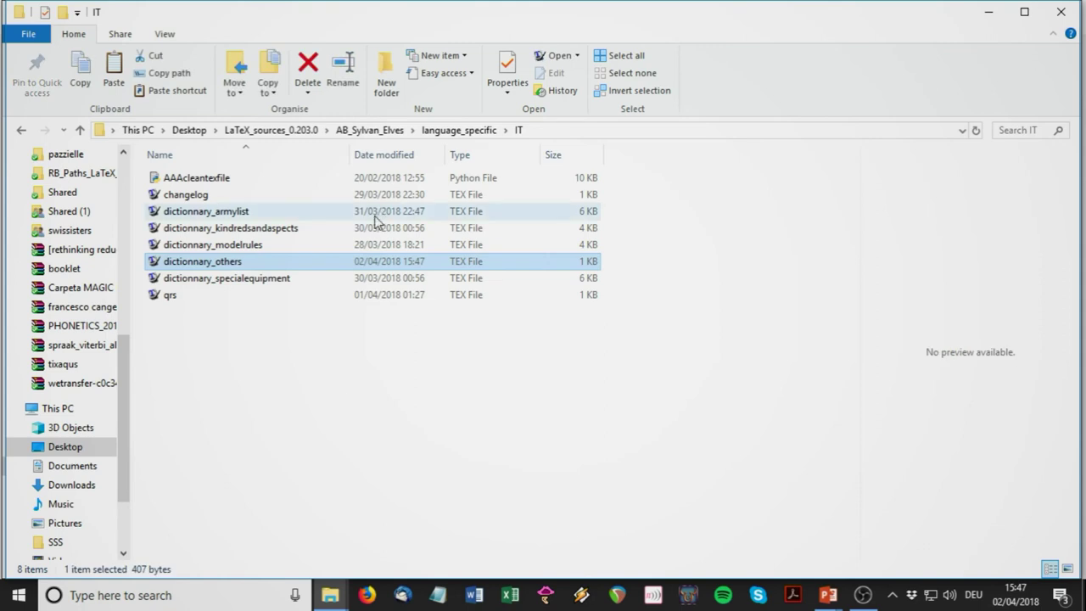
- Open the translated dictionnary_others file from the IT folder in TeXworks and set its font size to 14
double_click(255, 265)
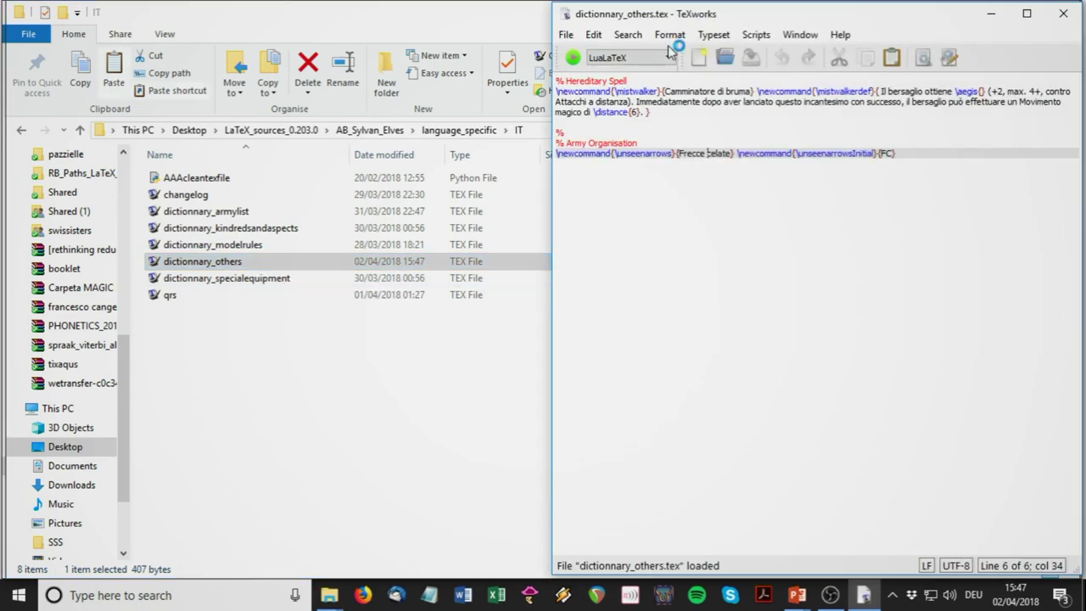
click(668, 38)
click(680, 55)
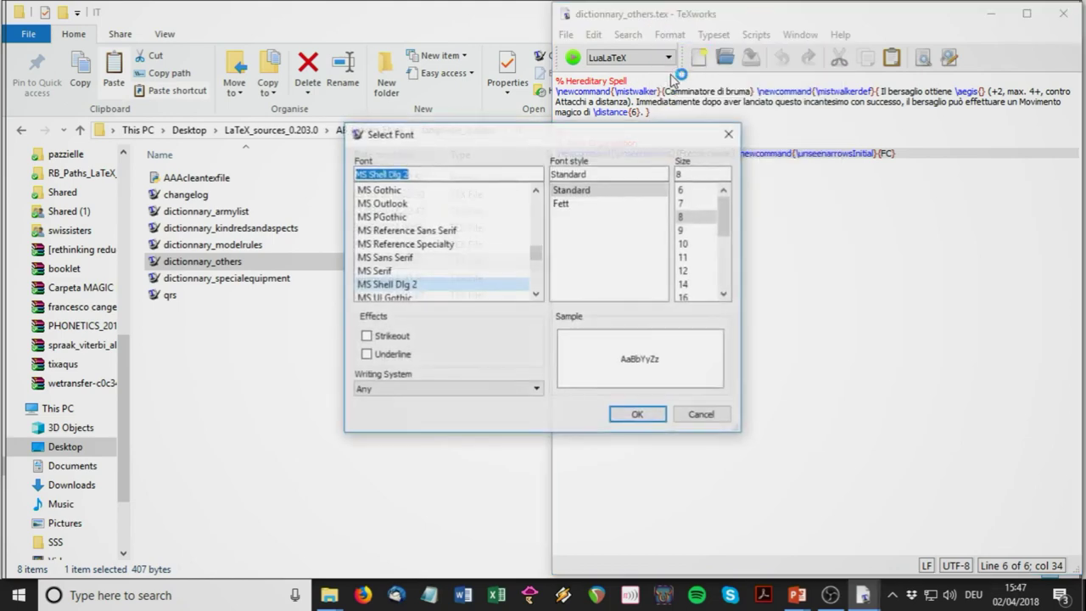
click(689, 284)
click(644, 417)
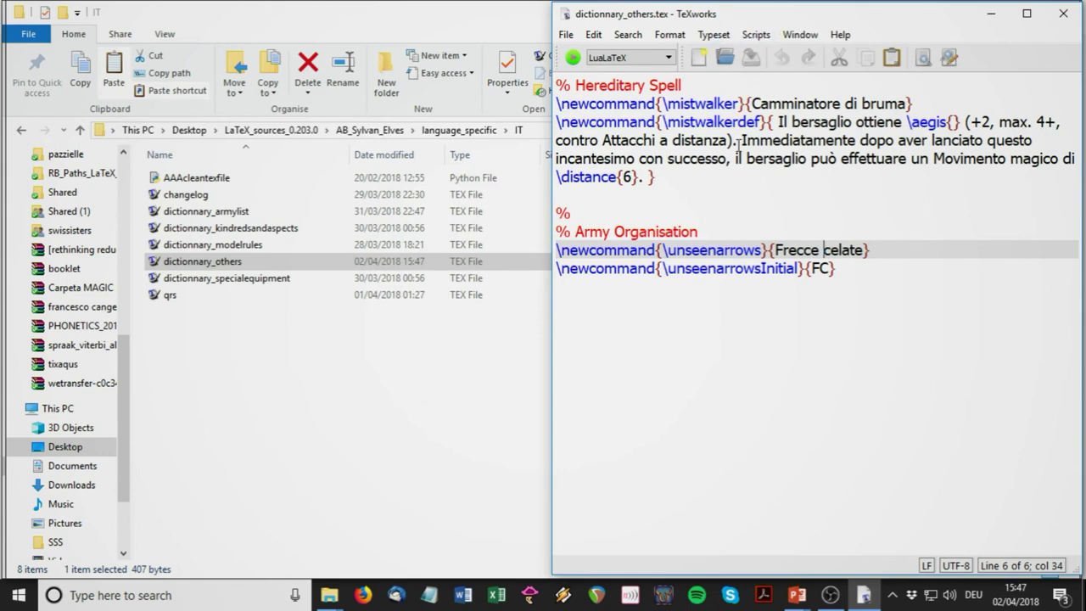
- Go to the EN folder under language_specific and open the original English dictionnary_others file
click(507, 129)
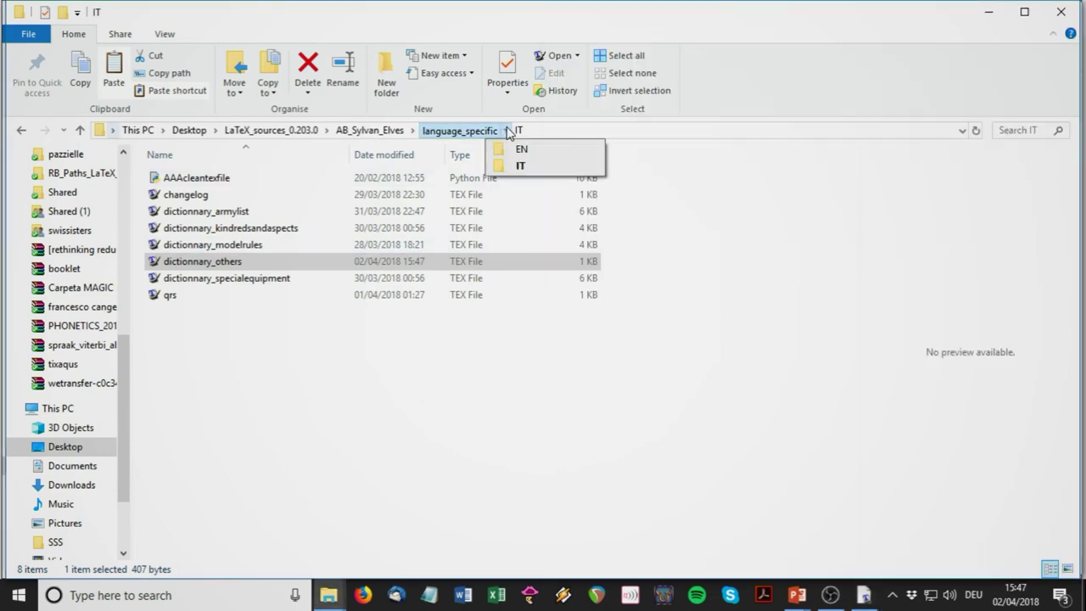
key(Escape)
click(506, 130)
click(514, 148)
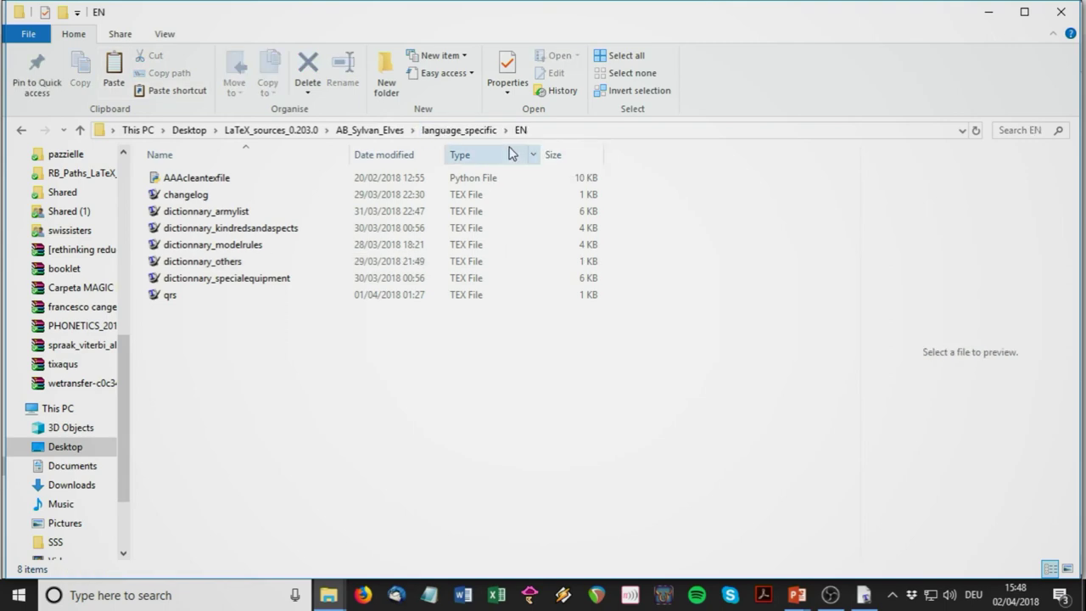
double_click(190, 263)
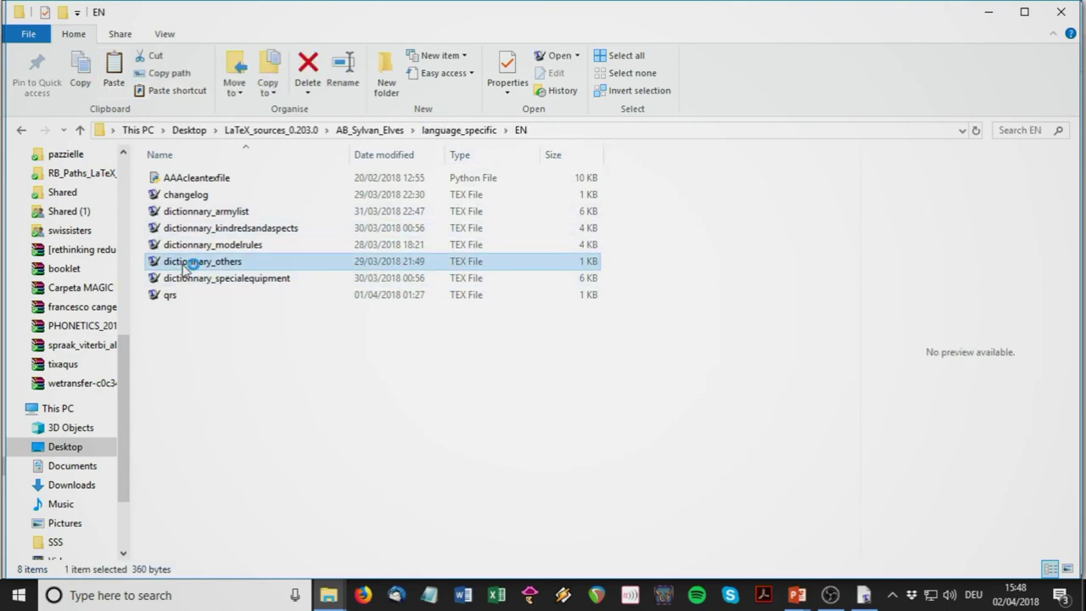
- Set the English dictionnary_others.tex font size to 14 and bring up the Italian version beside it
click(125, 33)
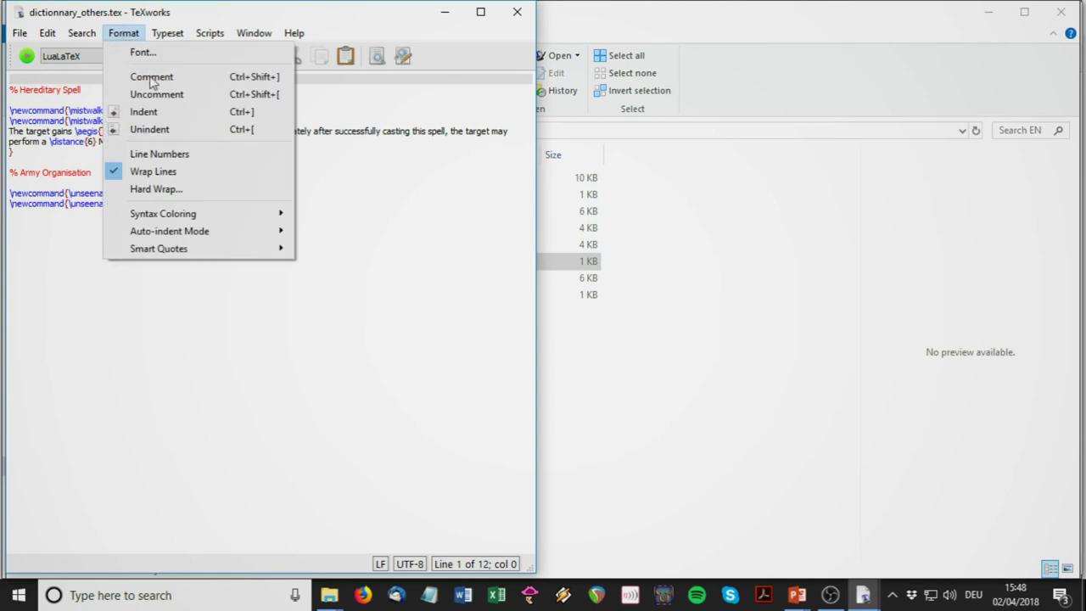
click(187, 53)
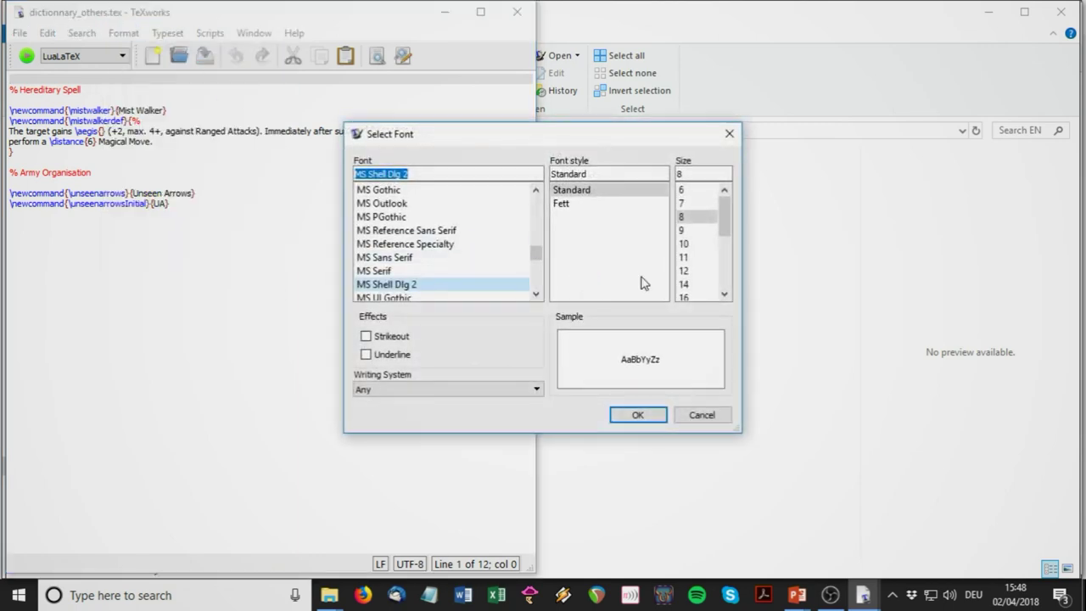
click(683, 284)
click(637, 414)
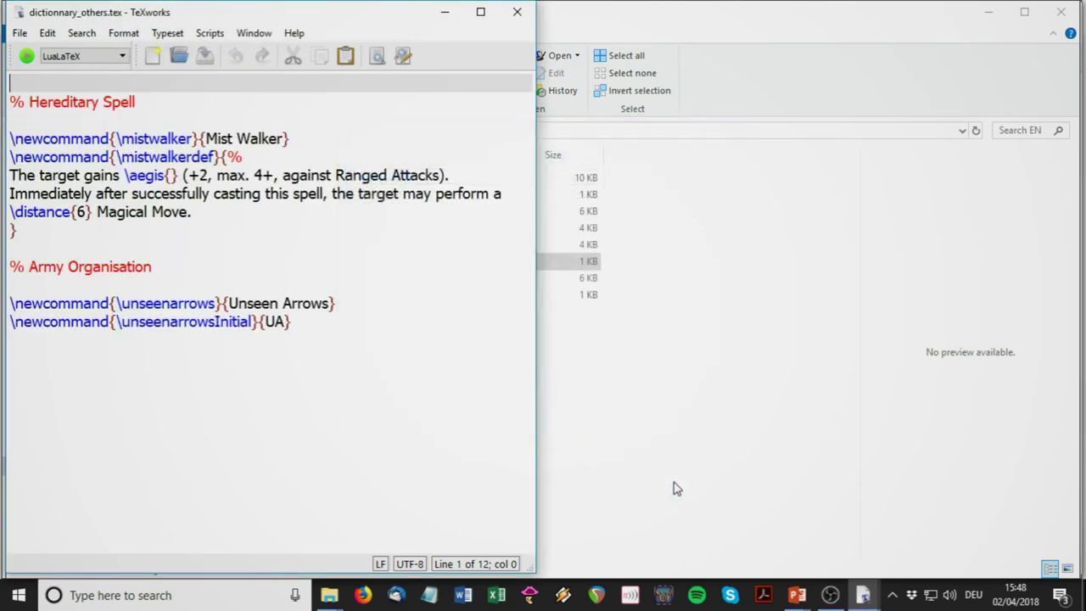
mouse_move(878, 577)
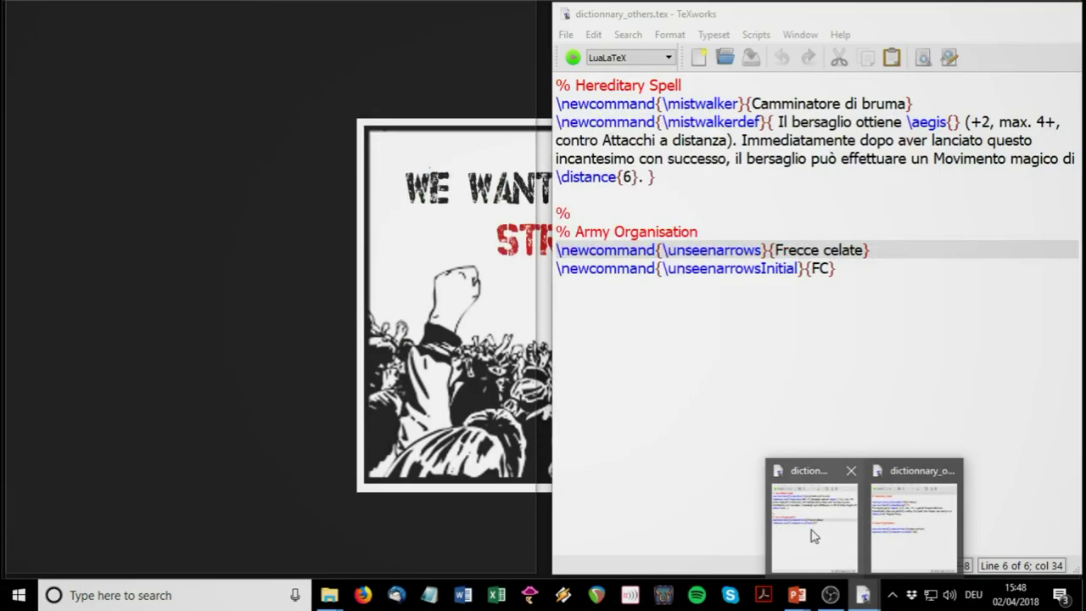
click(812, 530)
- In the Italian file, insert a blank line above and below the "% Hereditary Spell" comment to match the English layout
click(617, 85)
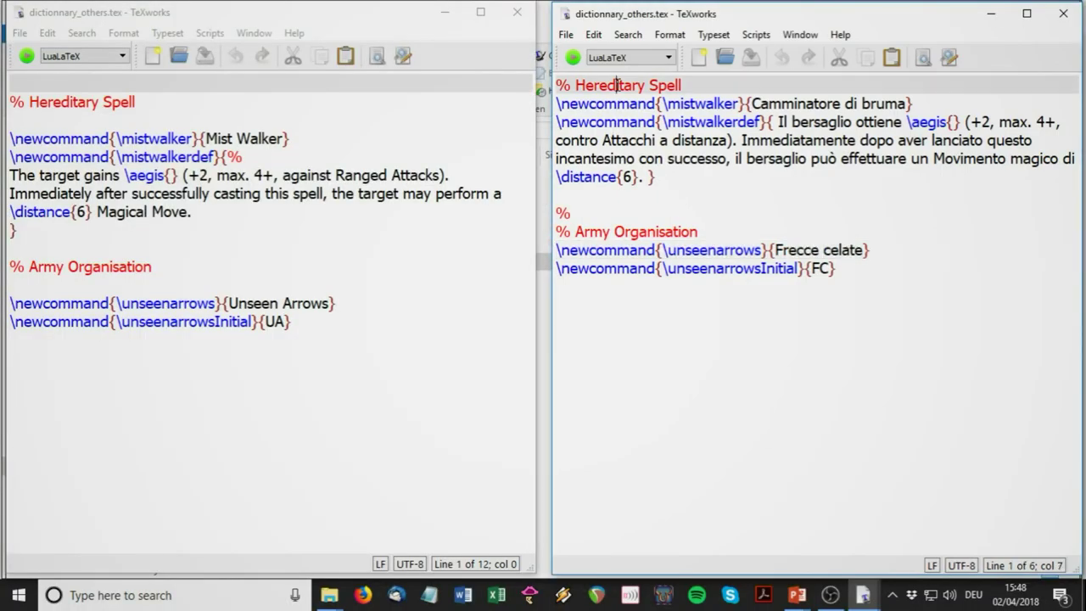
key(Home)
key(Return)
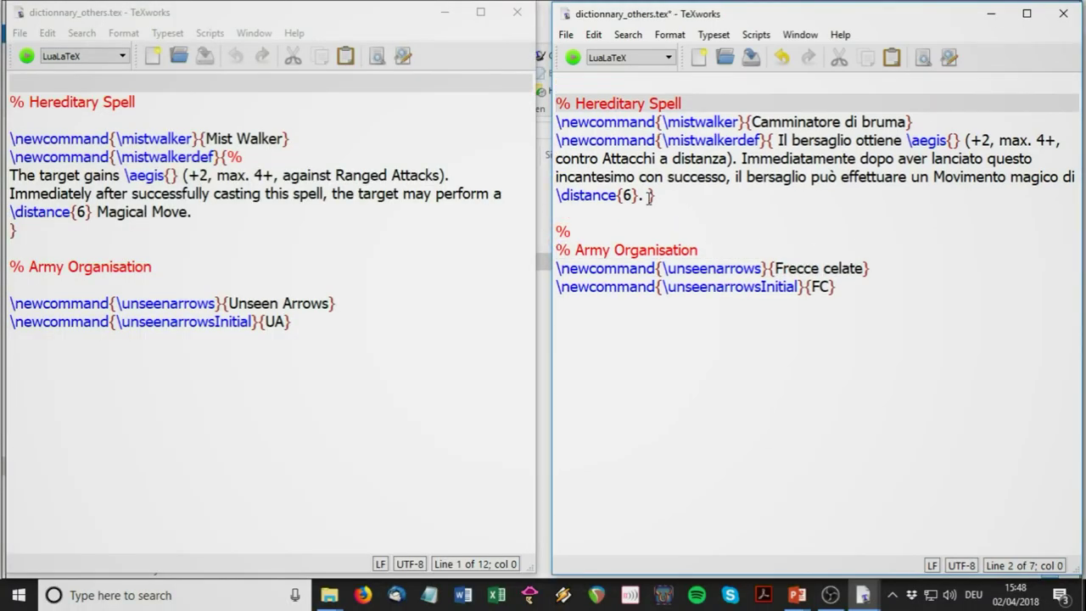
key(Down)
key(Return)
- Add % after the opening brace of \mistwalkerdef and start its Italian definition text on a new line
key(End)
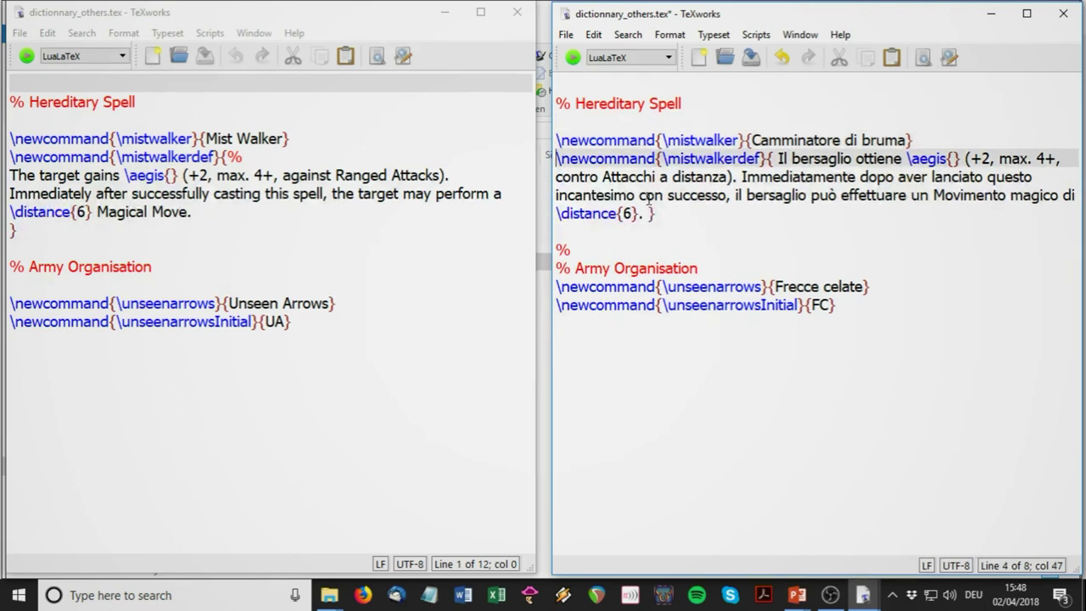
key(ctrl+Right)
key(ctrl+Right)
key(ctrl+Right)
key(ctrl+Right)
key(ctrl+Right)
key(Left)
text(%)
key(Return)
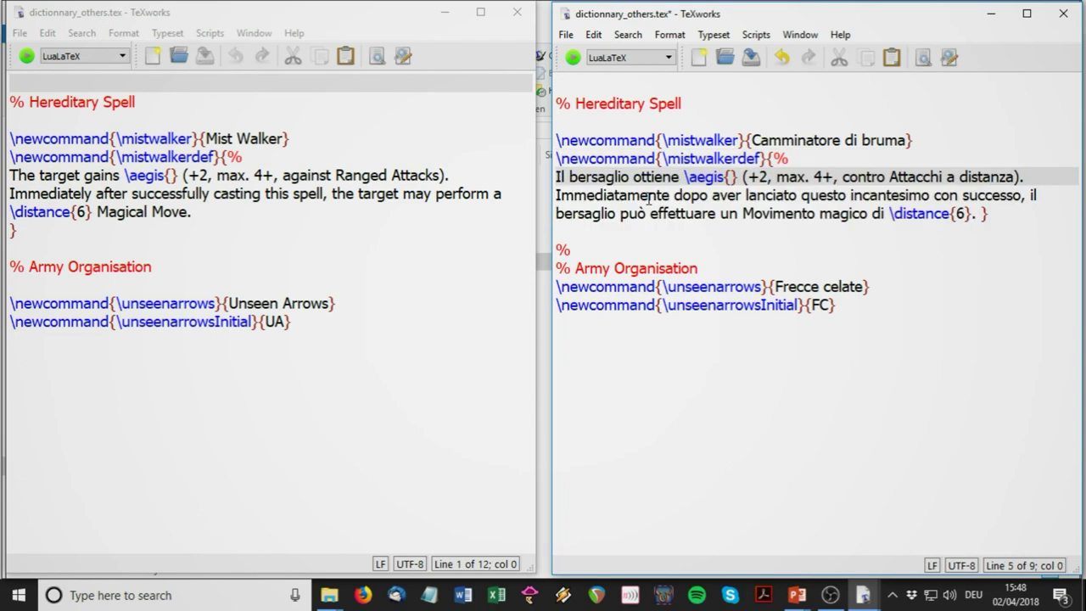
- Put the closing brace of the \mistwalkerdef definition on its own line
key(Down)
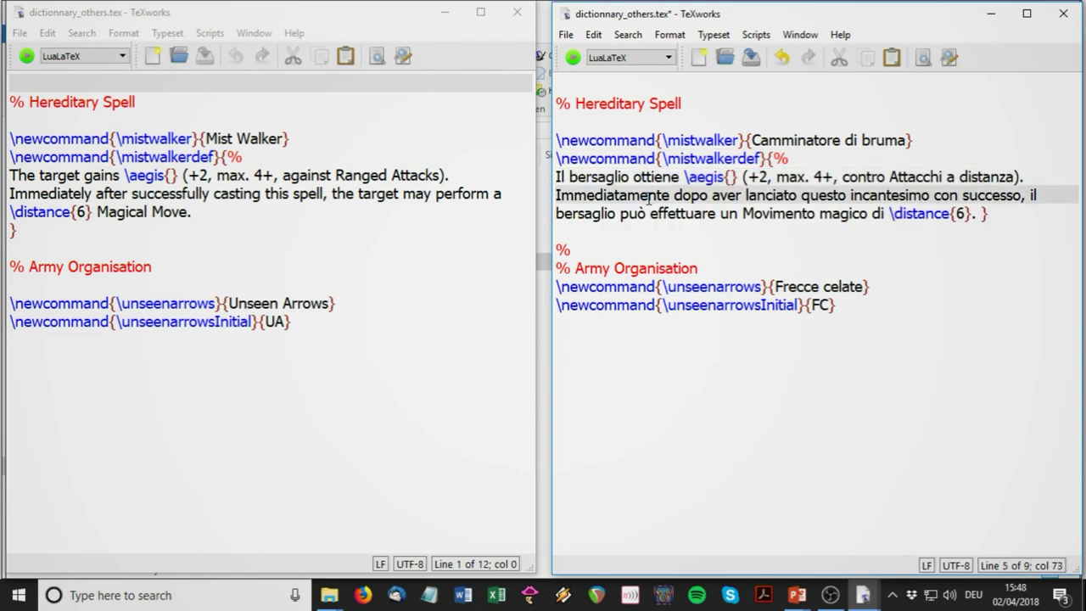
key(Down)
key(End)
key(Left)
key(Return)
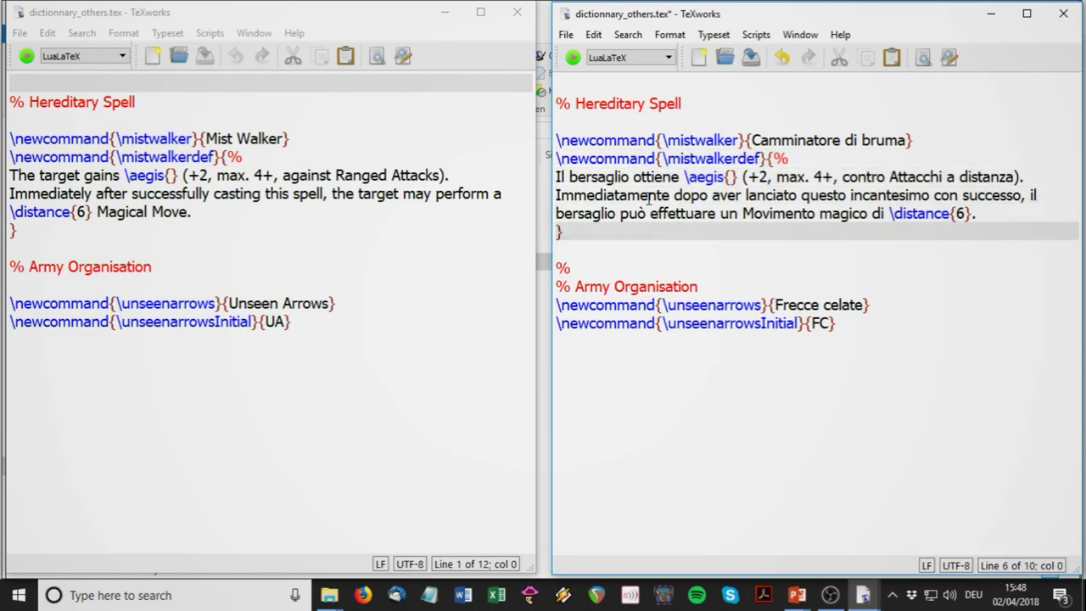
- Delete the stray % line above "% Army Organisation" and insert a blank line below that comment
key(Down)
key(Down)
key(Delete)
key(Delete)
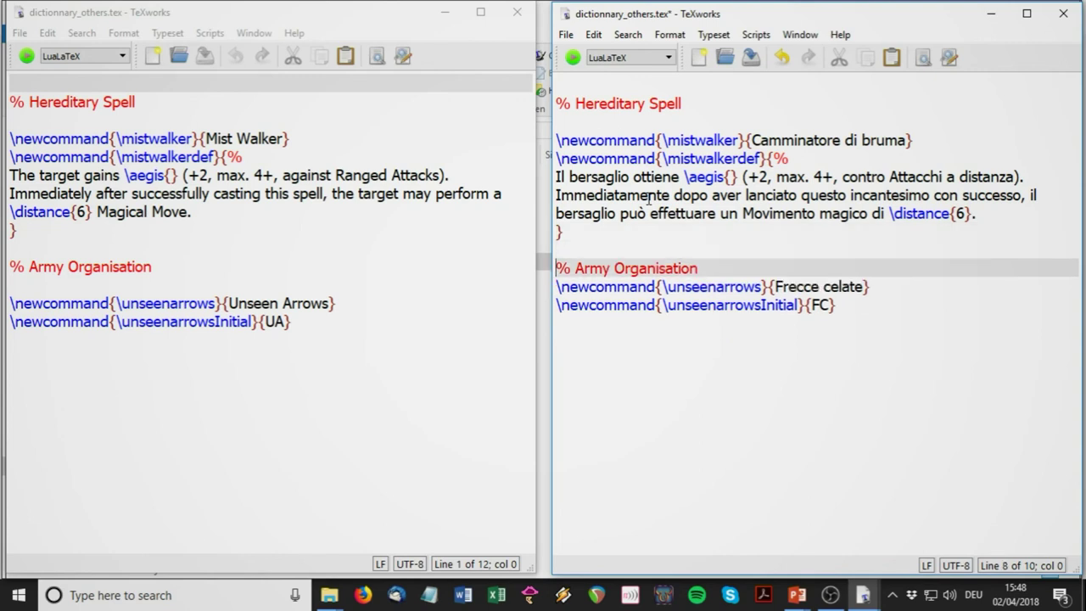
key(Down)
key(Return)
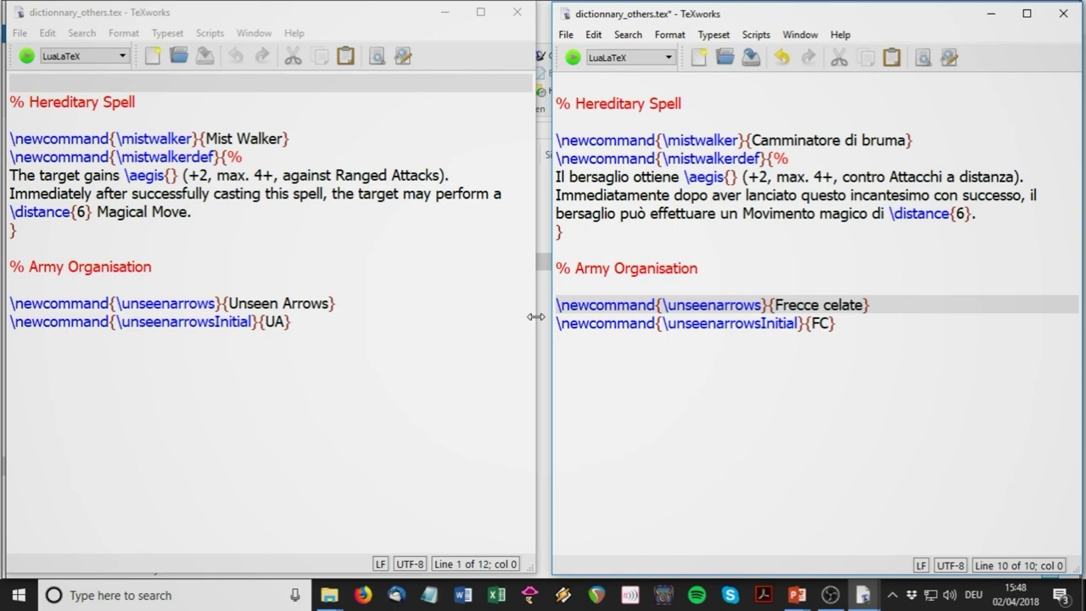
- Narrow the English and Italian editor windows and save the corrected Italian dictionnary_others.tex
drag(535, 316, 361, 316)
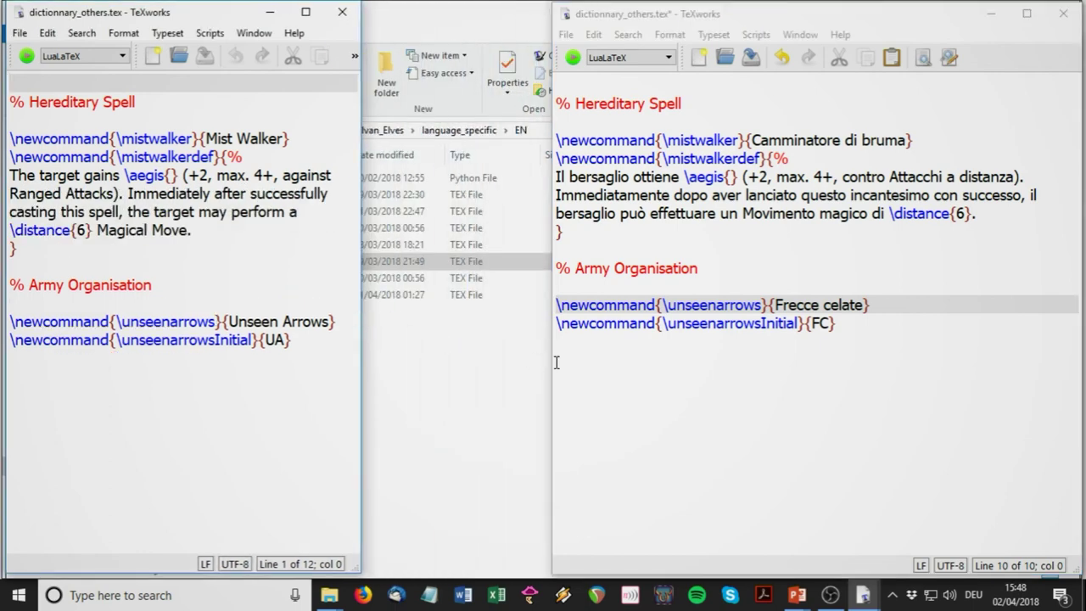
drag(550, 364, 733, 365)
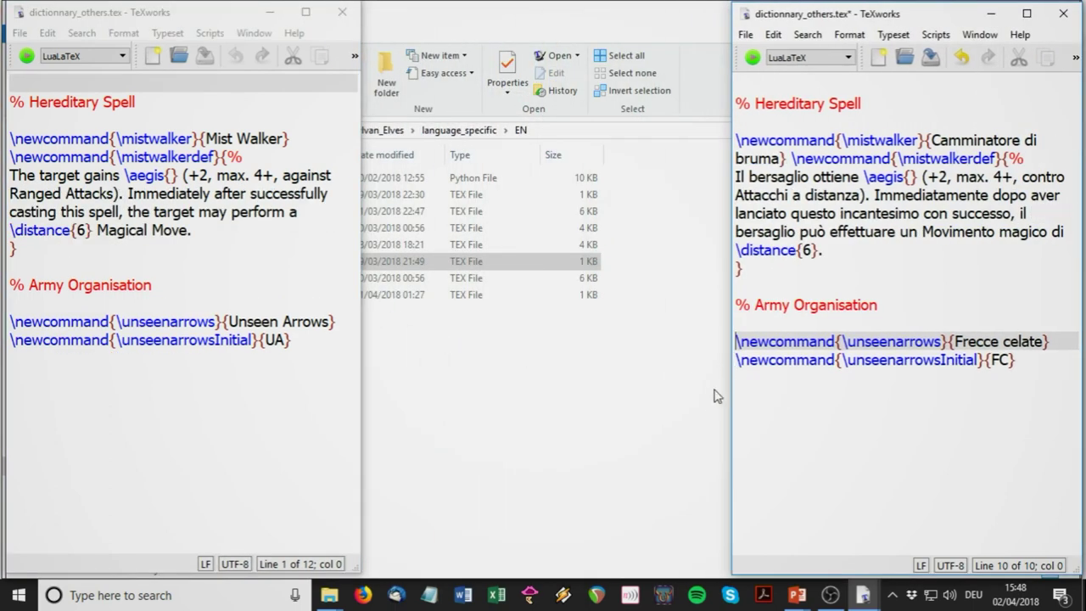
click(744, 35)
click(768, 149)
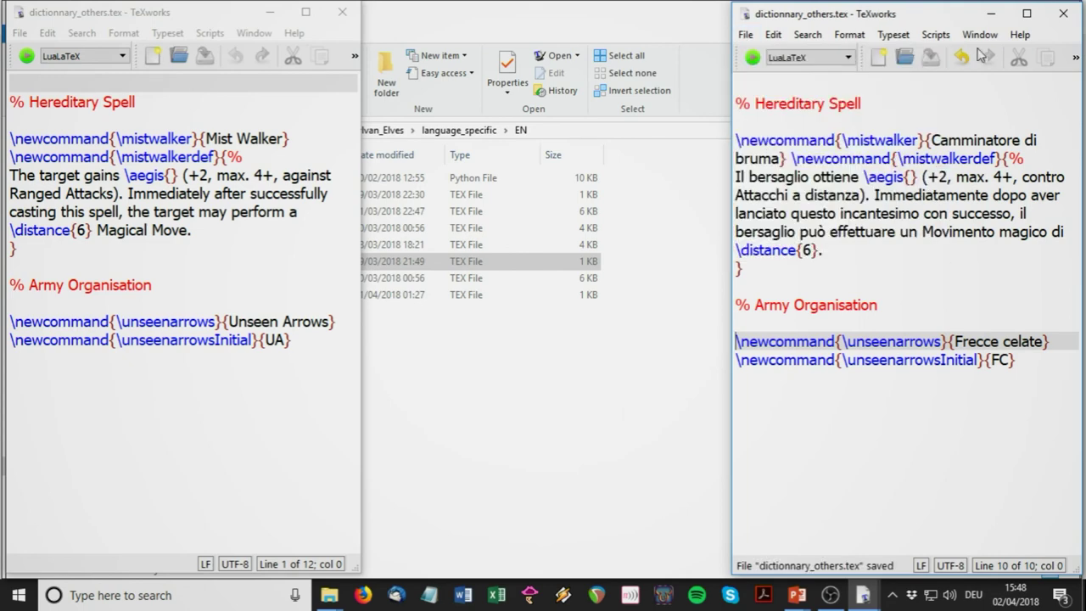
- Close both dictionnary_others files and go up to the AB_Sylvan_Elves folder in File Explorer
click(1063, 13)
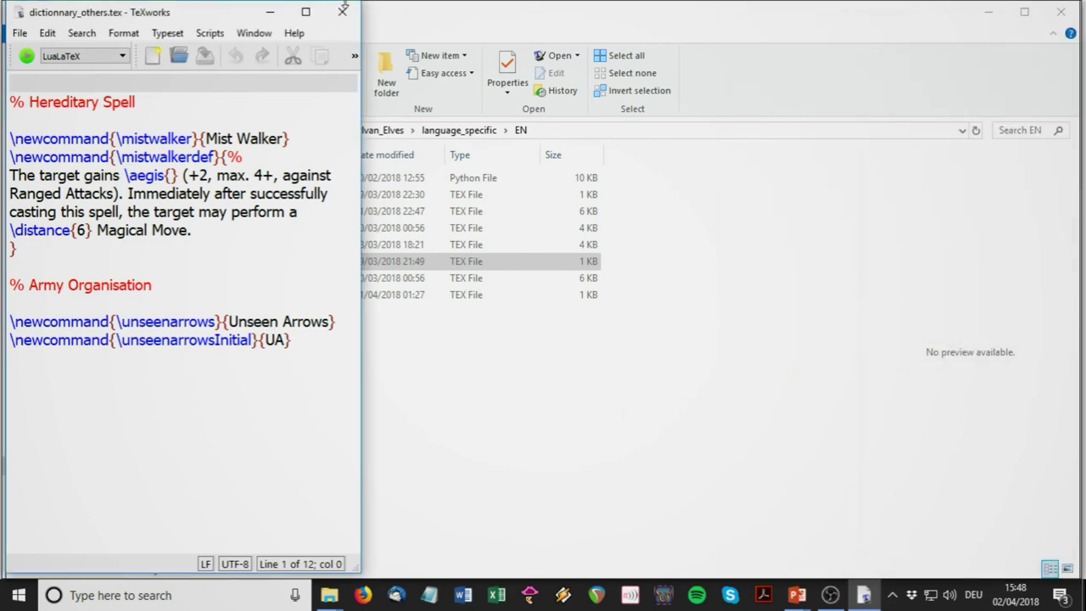
click(343, 11)
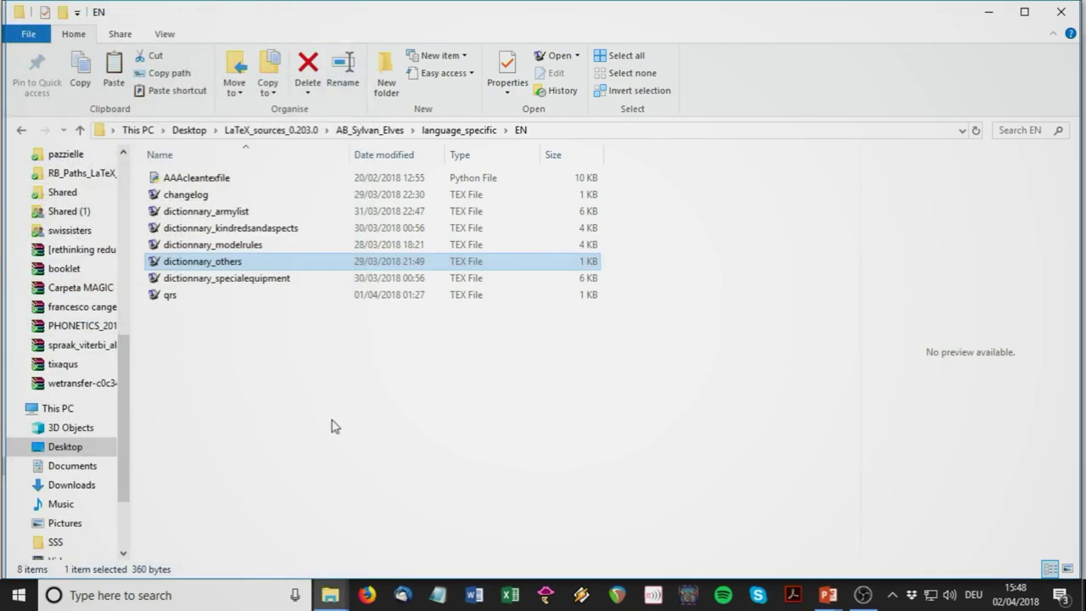
click(426, 134)
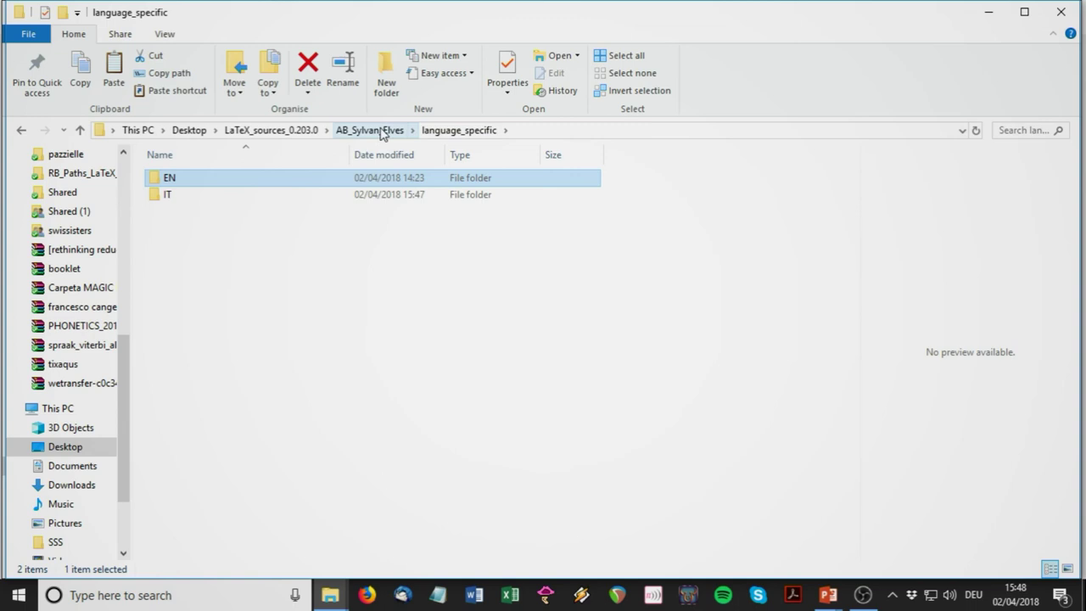
click(381, 131)
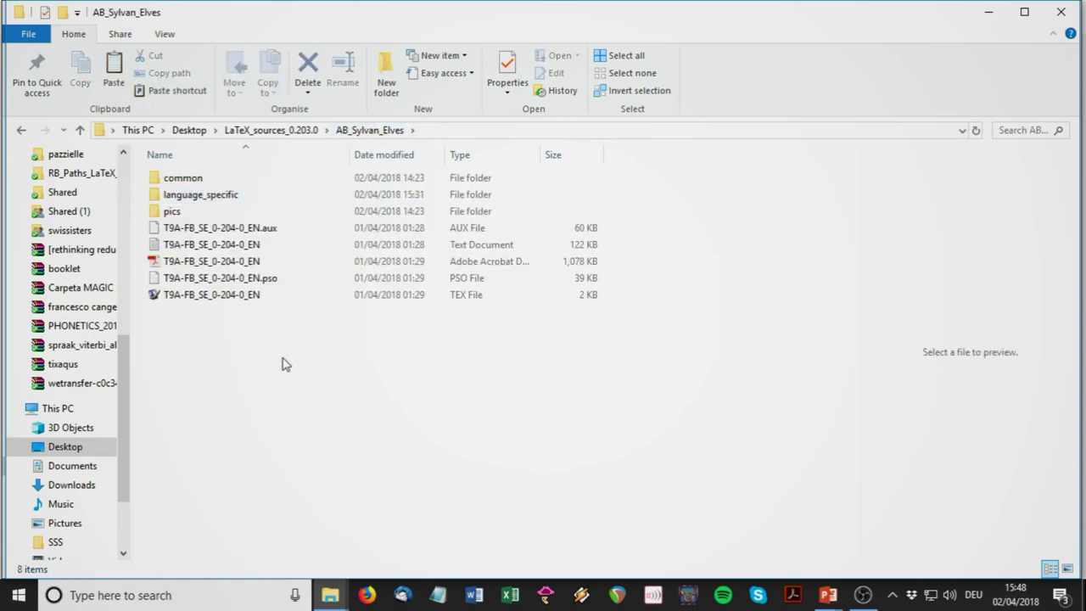
- Switch to the presentation, advance the OmegaT-to-LaTeX workflow diagram, and return to the AB_Sylvan_Elves folder
key(alt+Tab)
key(alt+Tab)
key(alt+Tab)
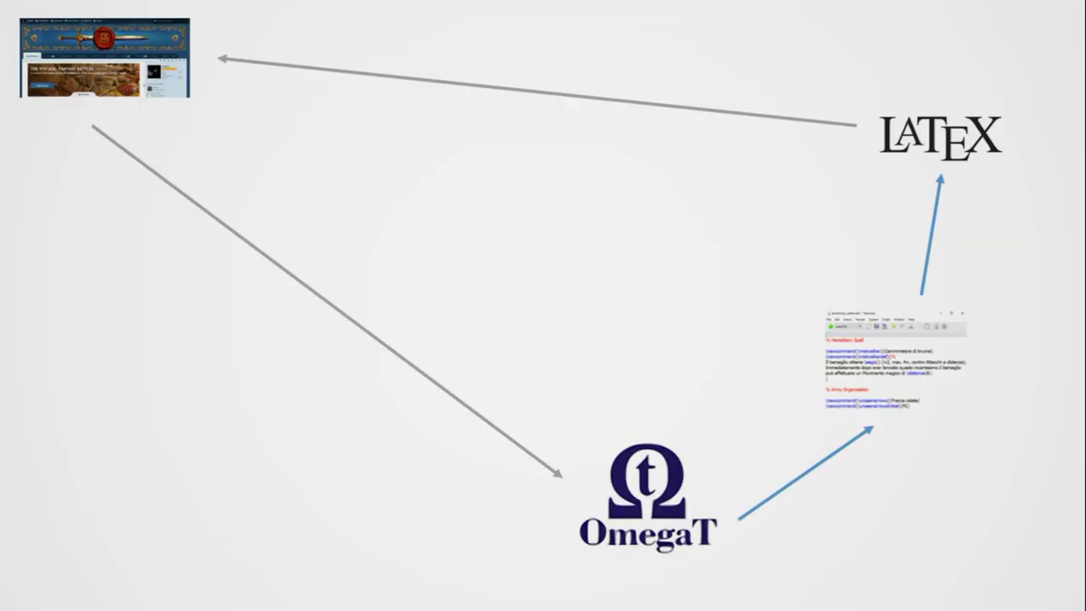
key(Right)
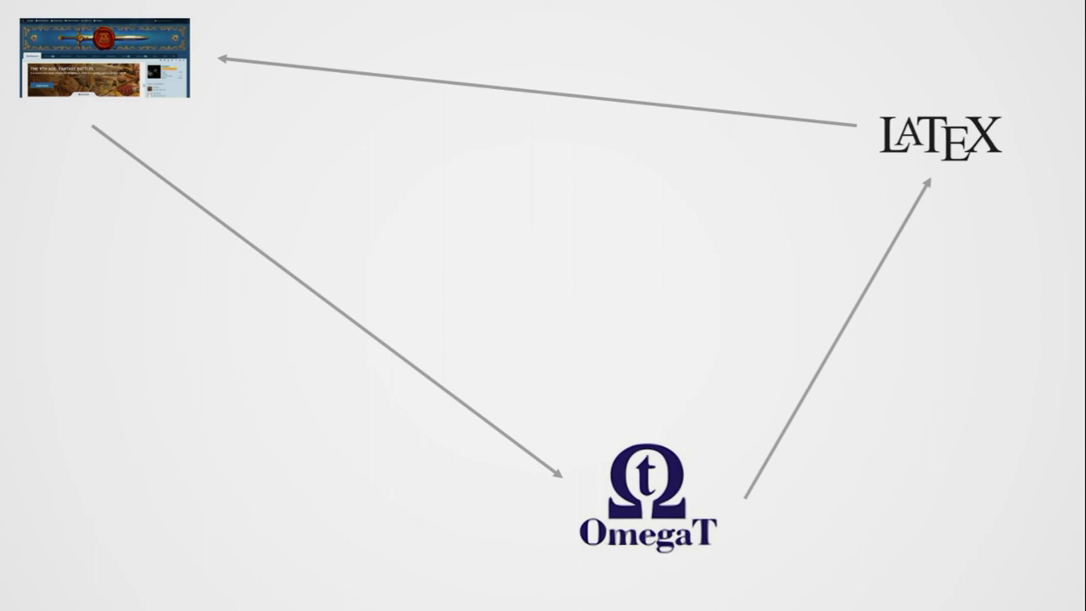
key(alt+Tab)
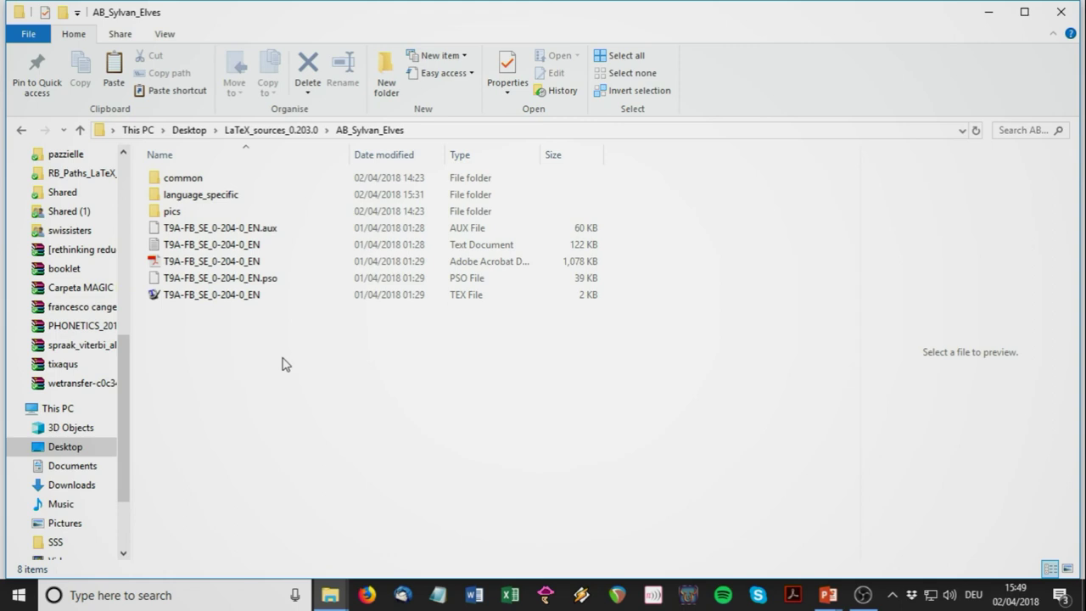
- Duplicate the T9A-FB_SE_0-204-0_EN TEX file, rename the copy T9A-FB_SE_0-204-0_IT, and open it in TeXworks
click(231, 299)
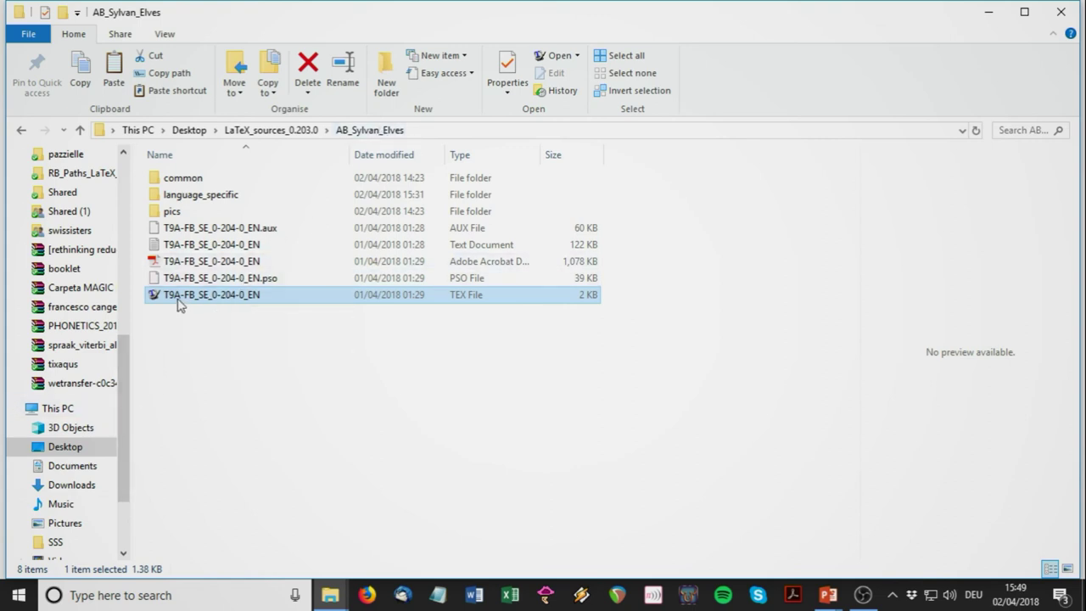
drag(179, 303, 192, 375)
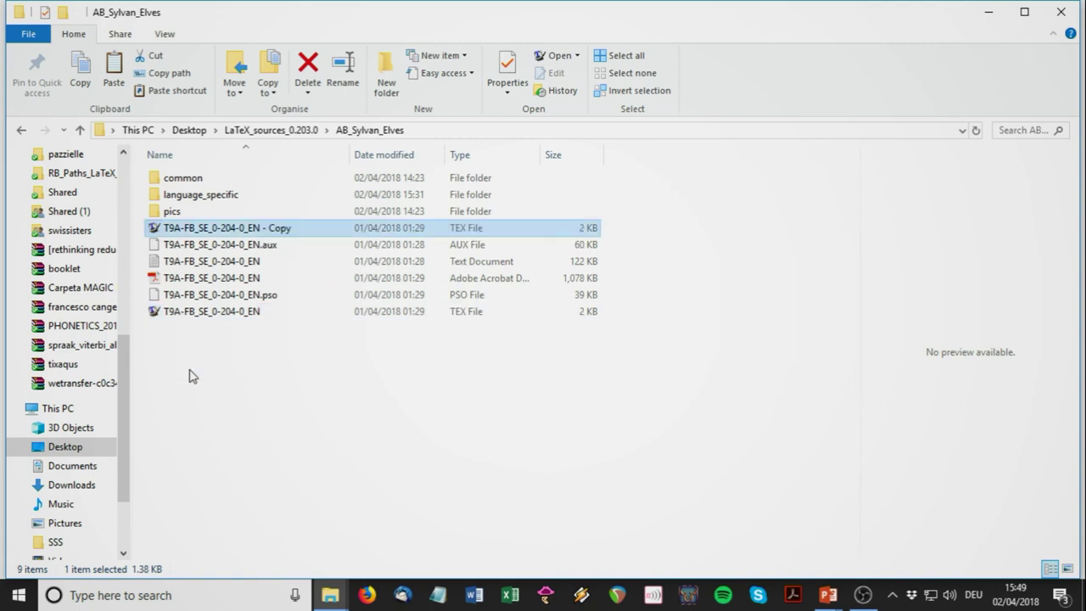
click(252, 231)
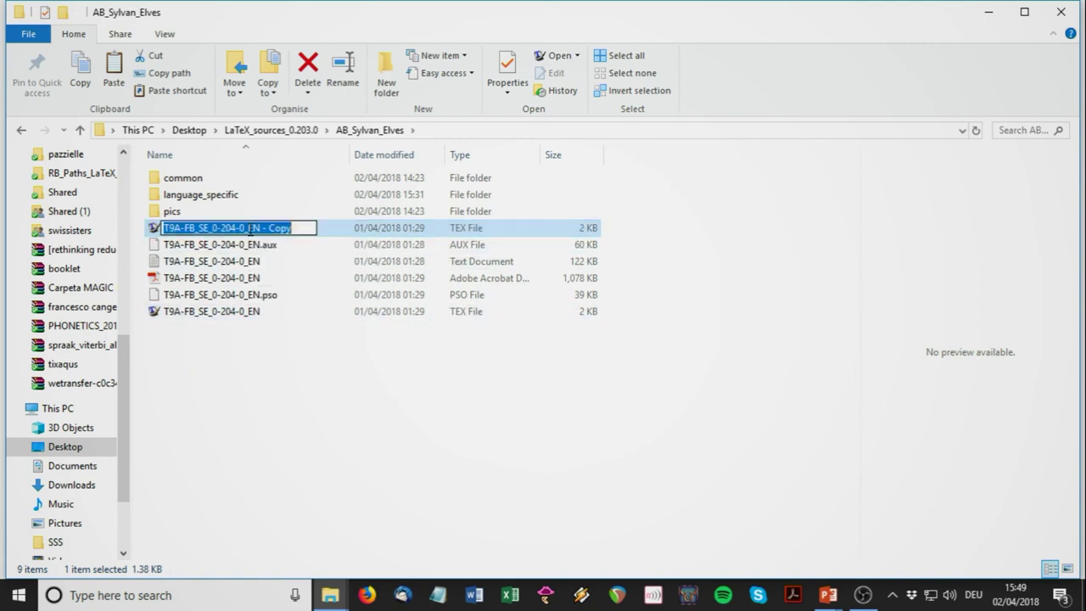
drag(247, 228, 315, 227)
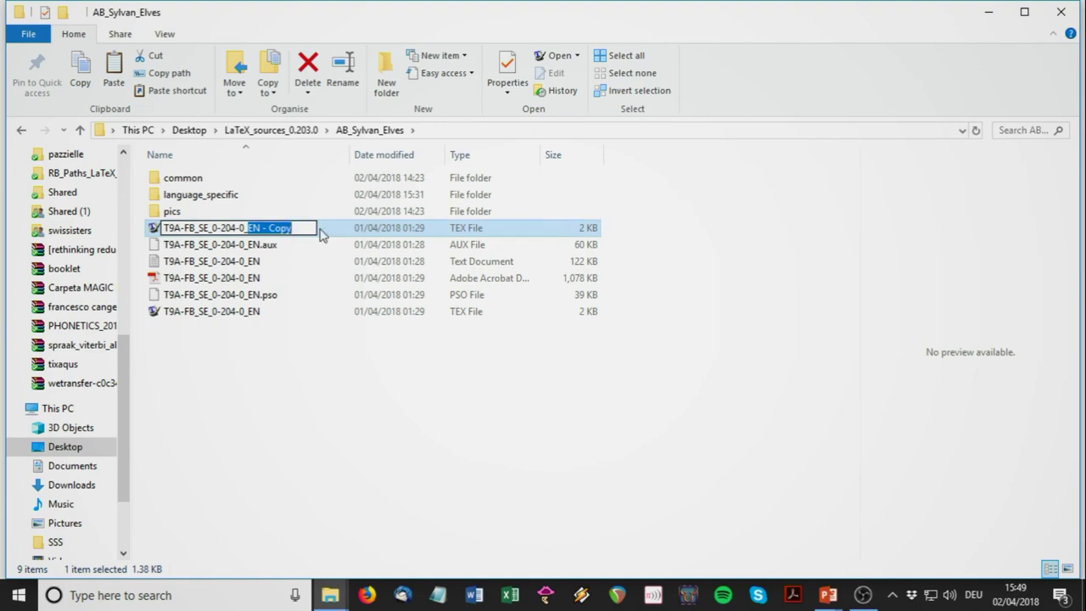
text(IT)
key(Return)
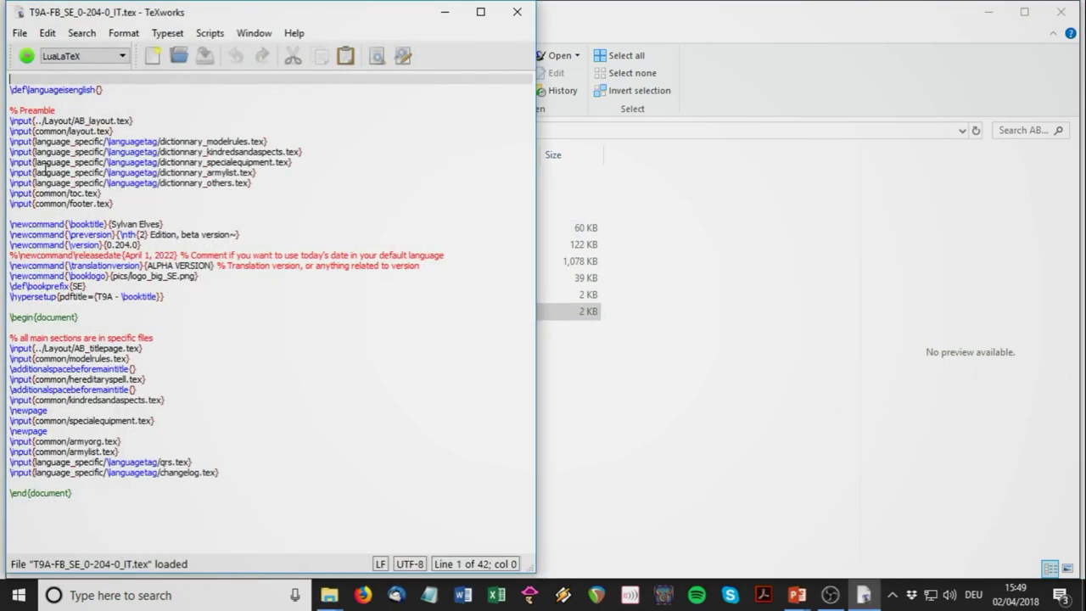
- Set the editor font size of T9A-FB_SE_0-204-0_IT.tex to 14
click(124, 33)
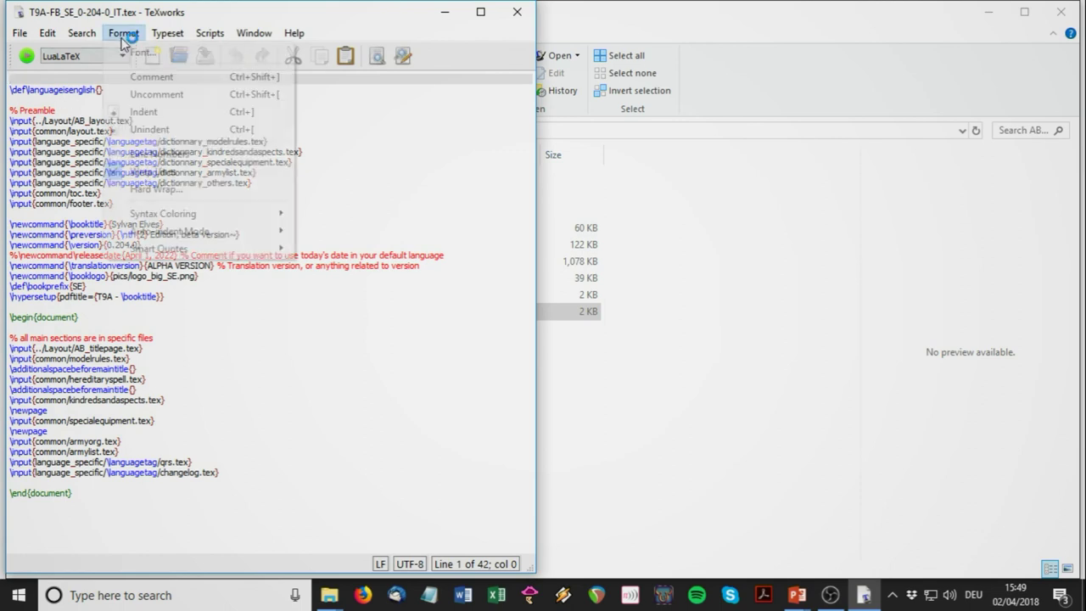
click(140, 52)
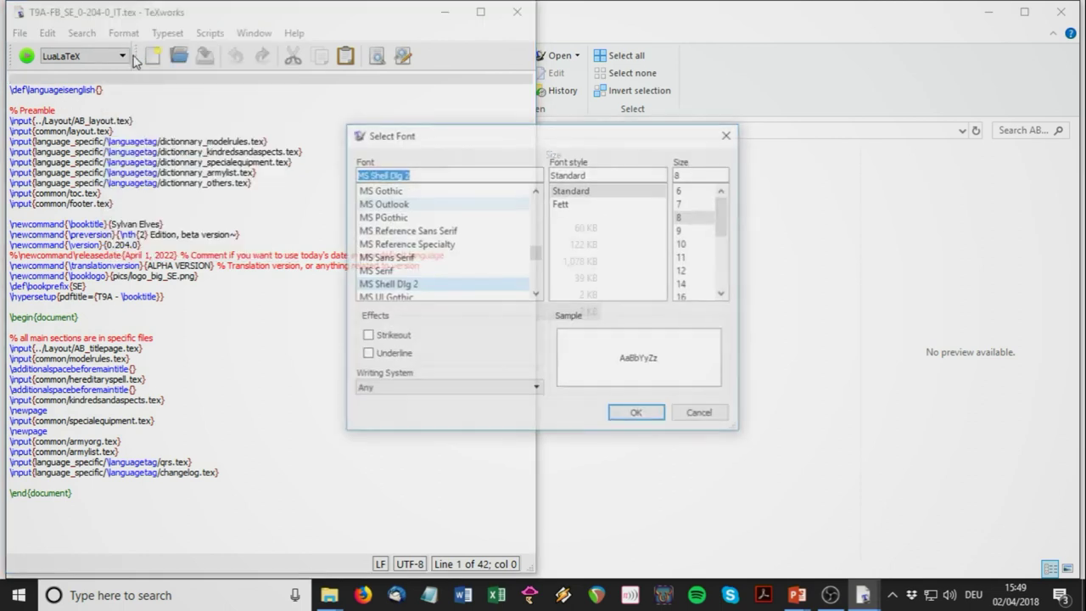
click(682, 284)
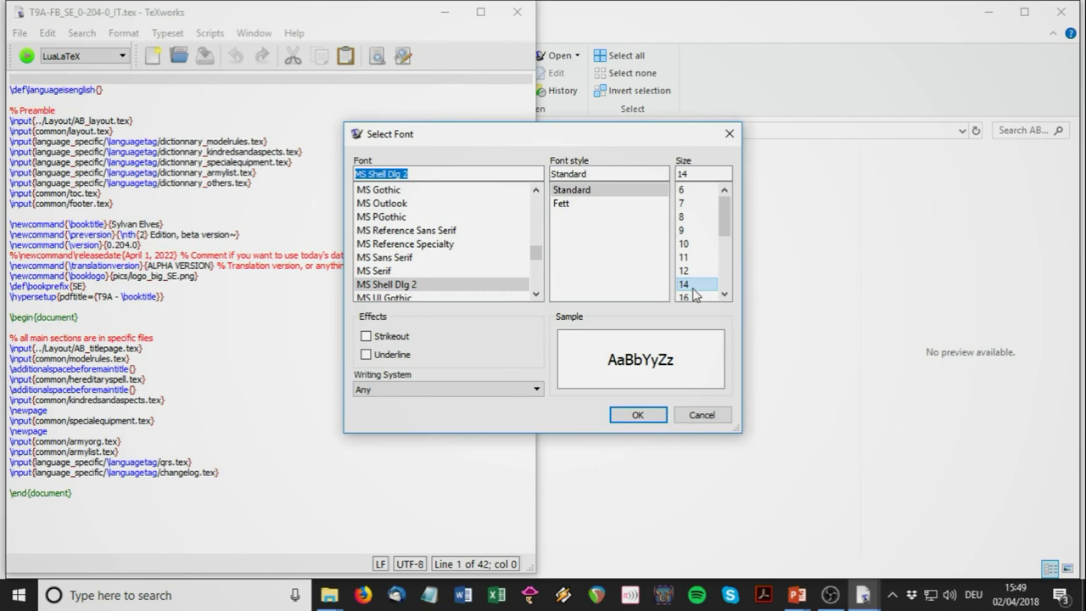
click(636, 417)
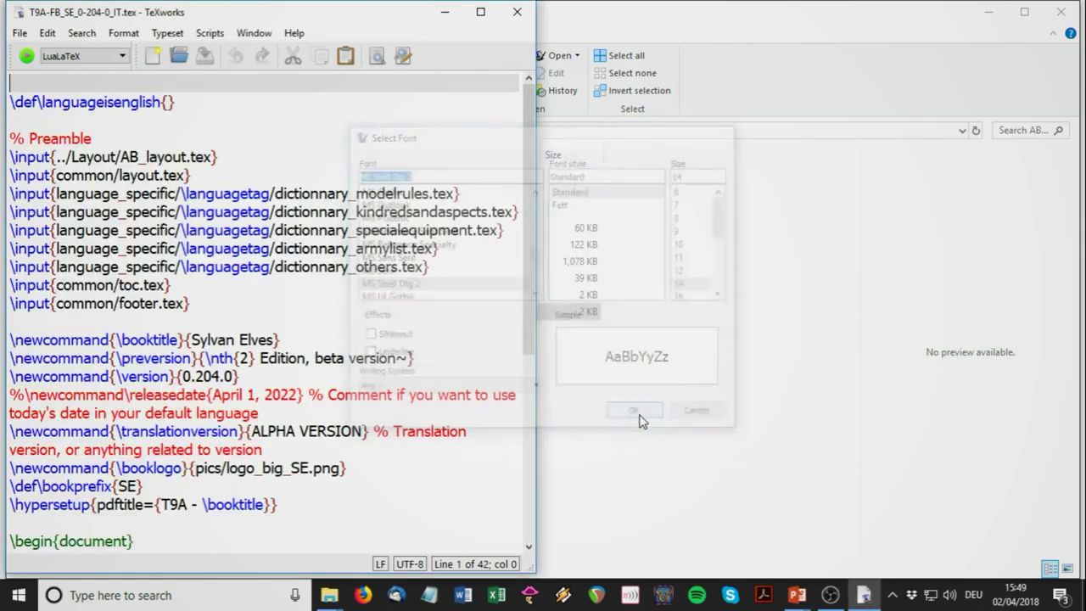
- Change the language definition to \languageisitalian in T9A-FB_SE_0-204-0_IT.tex and typeset the document with LuaLaTeX
click(111, 102)
key(shift+End)
key(shift+Left)
key(shift+Left)
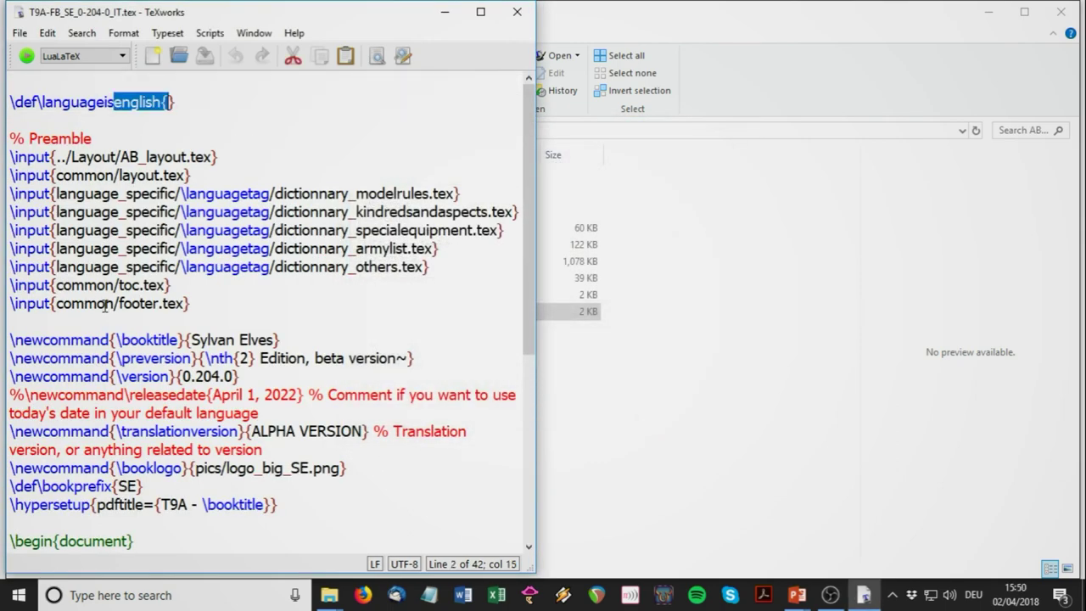
key(BackSpace)
text(italian)
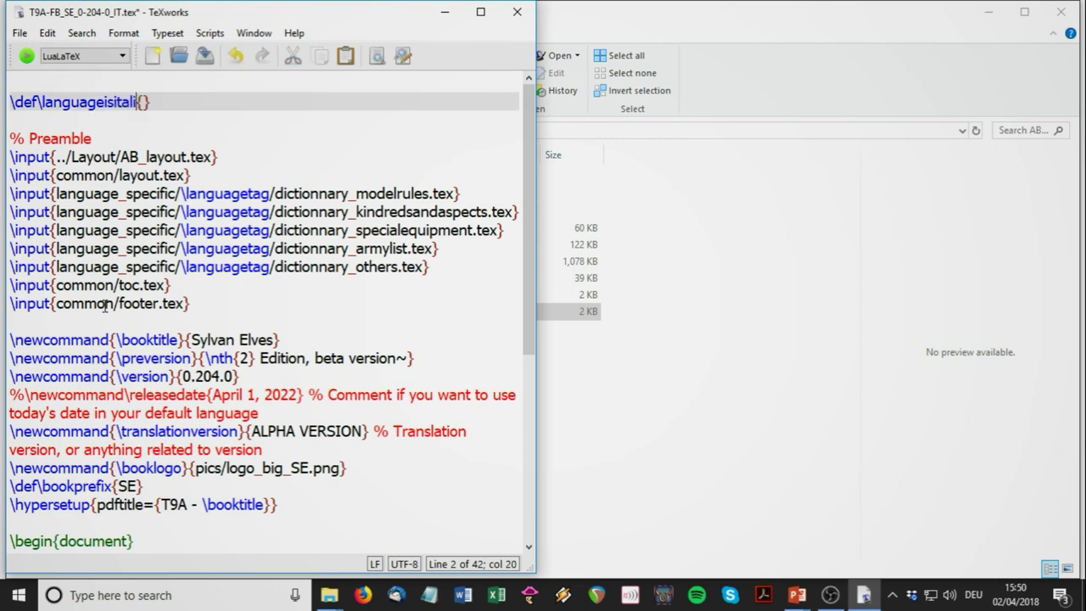
click(214, 211)
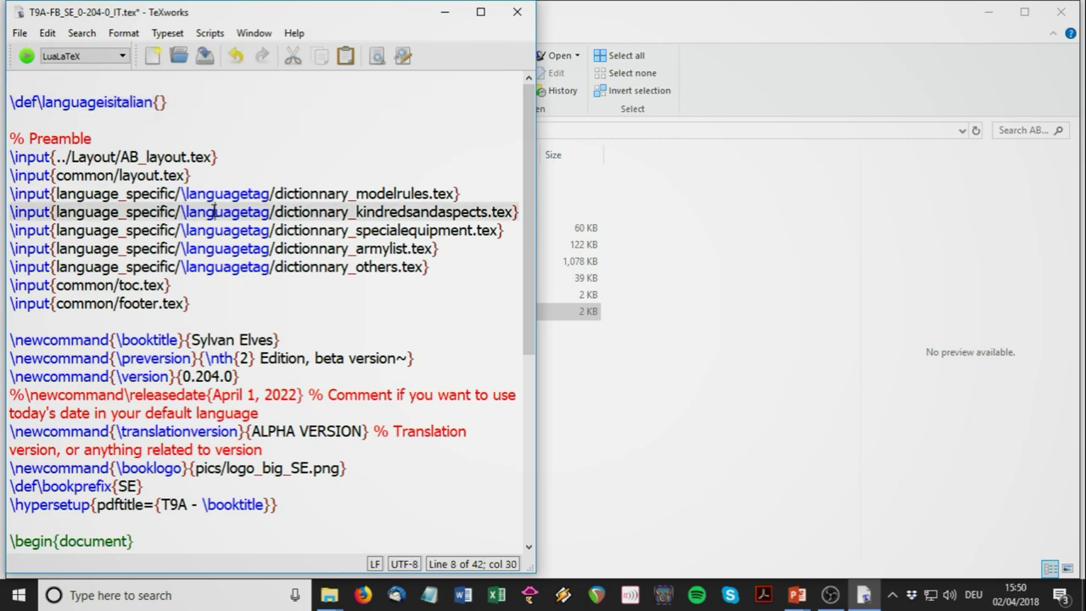
click(28, 56)
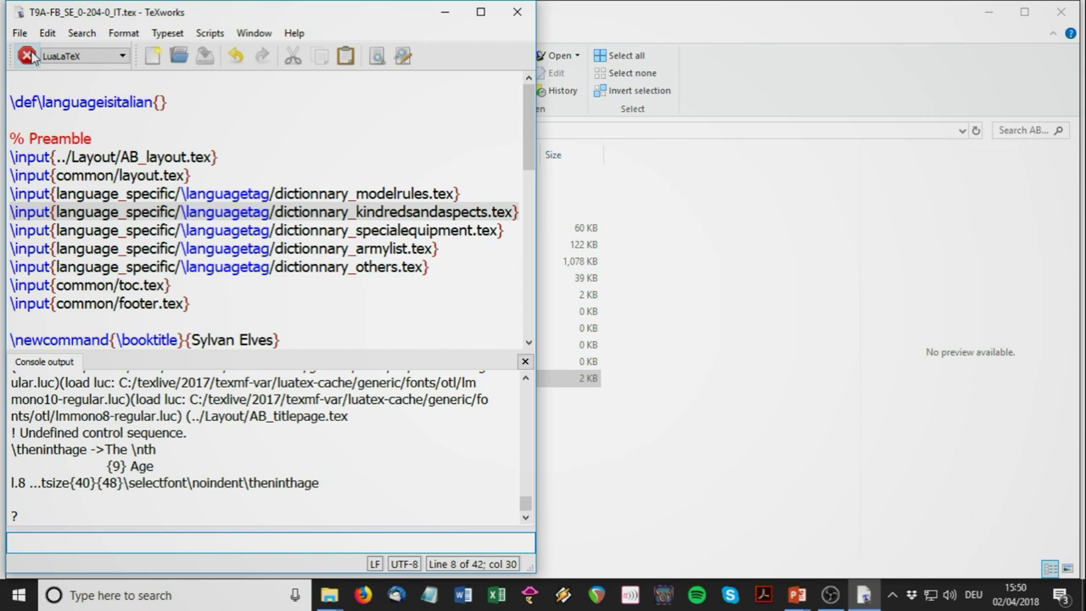
- Continue the LuaLaTeX run of T9A-FB_SE_0-204-0_IT.tex past the undefined control sequence errors to produce the PDF
key(Return)
key(Return)
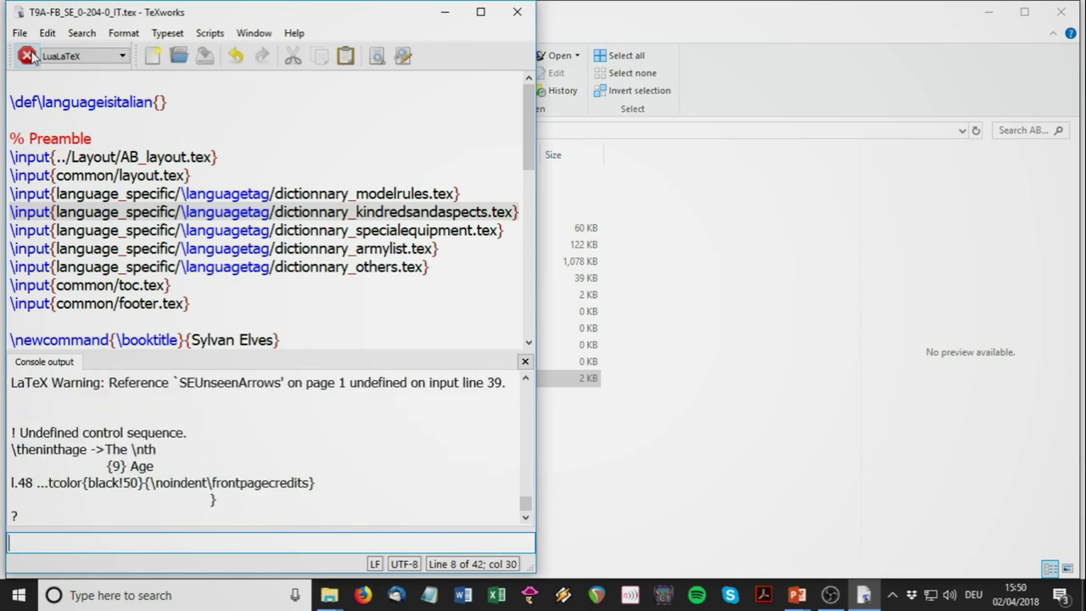
key(Return)
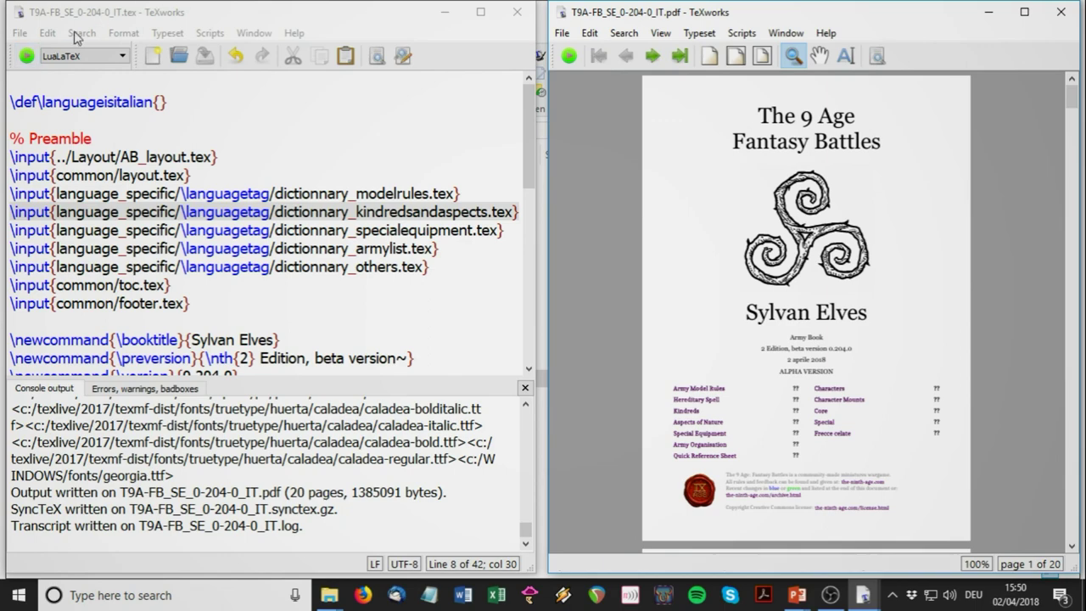
- Examine the translated Hereditary Spell entry on page 3 of the compiled Italian PDF with the magnifier
scroll(665, 254, down, 10)
scroll(643, 221, down, 6)
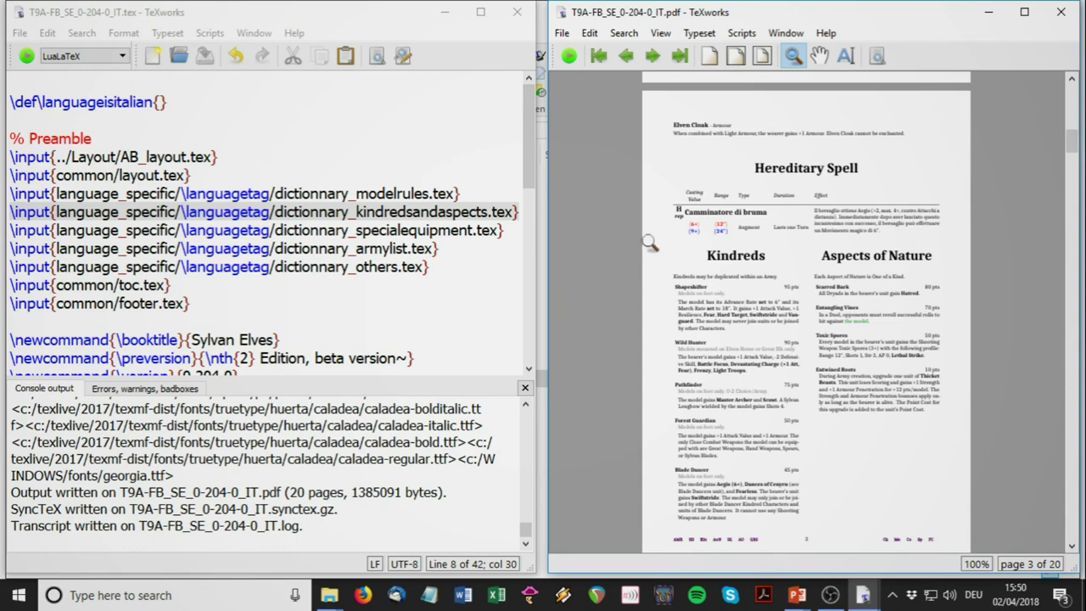
drag(704, 224, 710, 198)
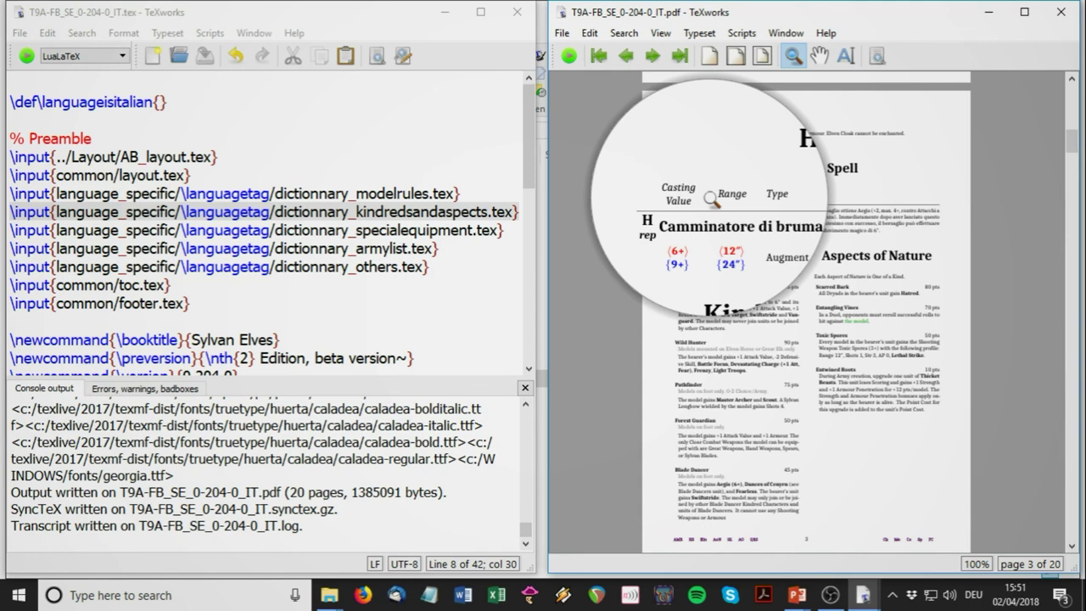
drag(711, 197, 712, 202)
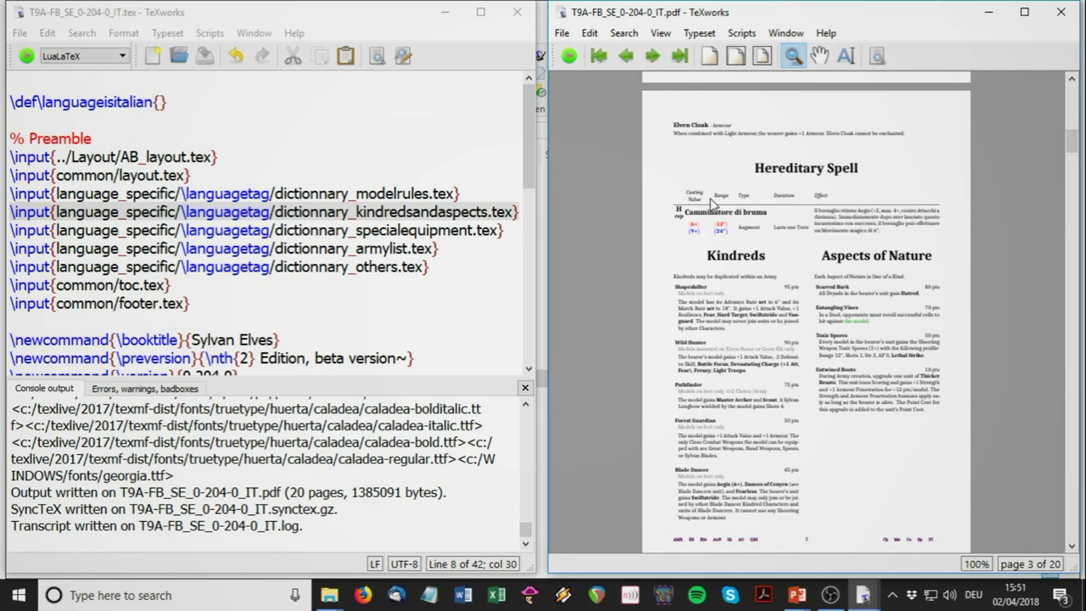
- Switch to the AB_Sylvan_Elves folder, select the T9A-FB_SE_0-204-0_IT PDF and preview its page 3
key(alt+Tab)
key(alt+Tab)
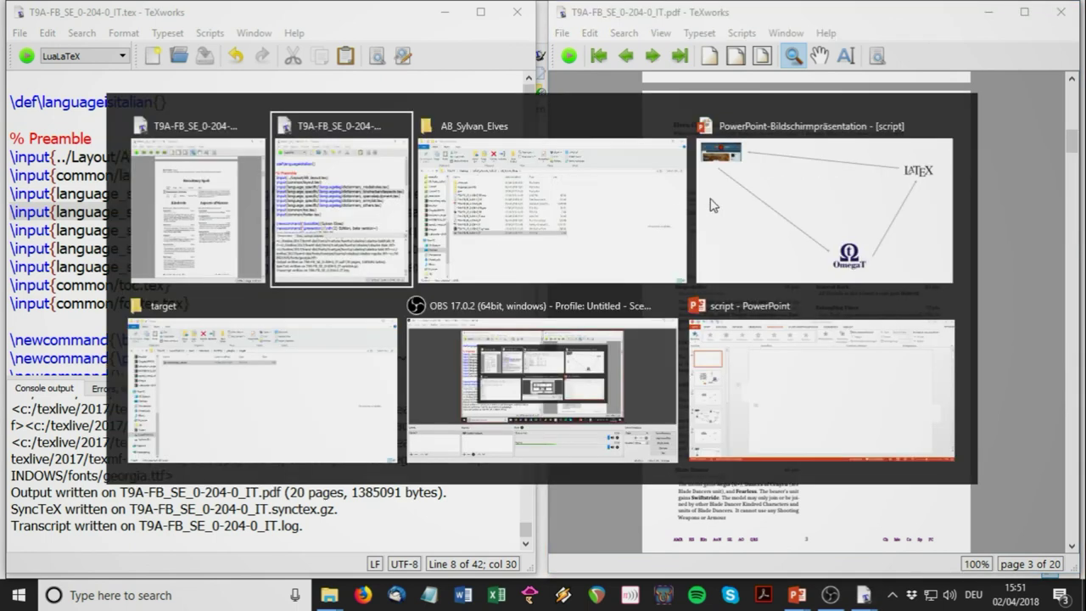
key(Up)
key(Up)
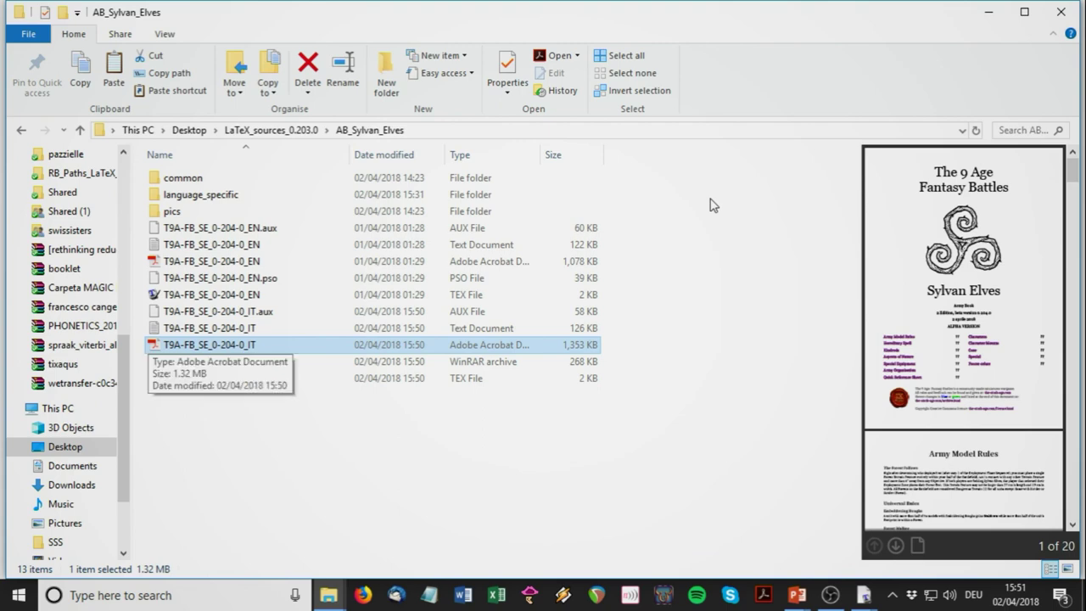
scroll(958, 390, down, 6)
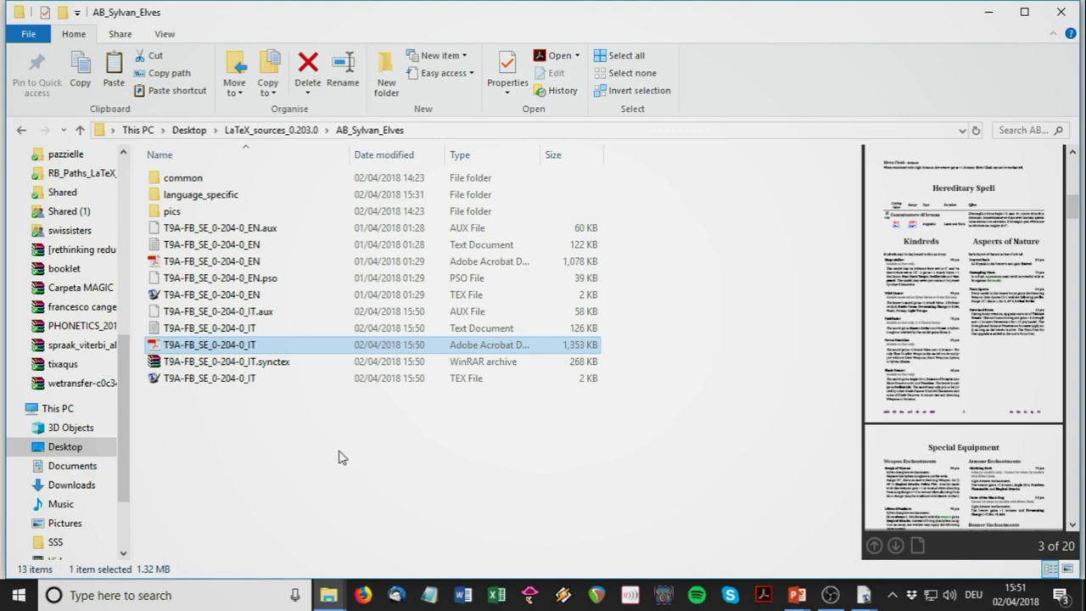
- Switch from the AB_Sylvan_Elves folder to the PowerPoint slide show with the OmegaT-to-LaTeX workflow diagram
key(alt+Tab)
key(alt+Tab)
key(alt+Tab)
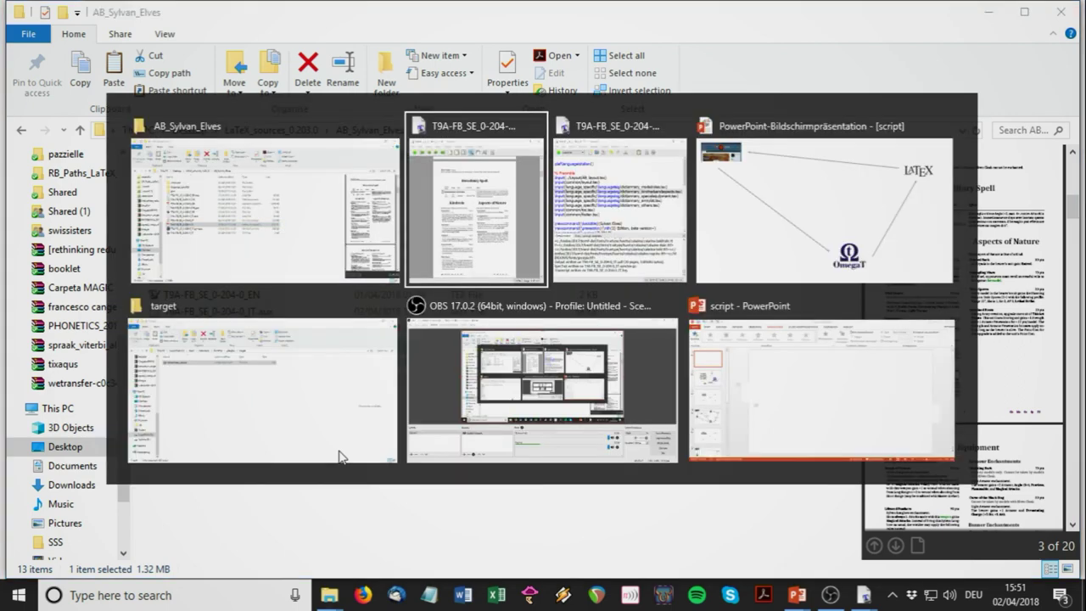